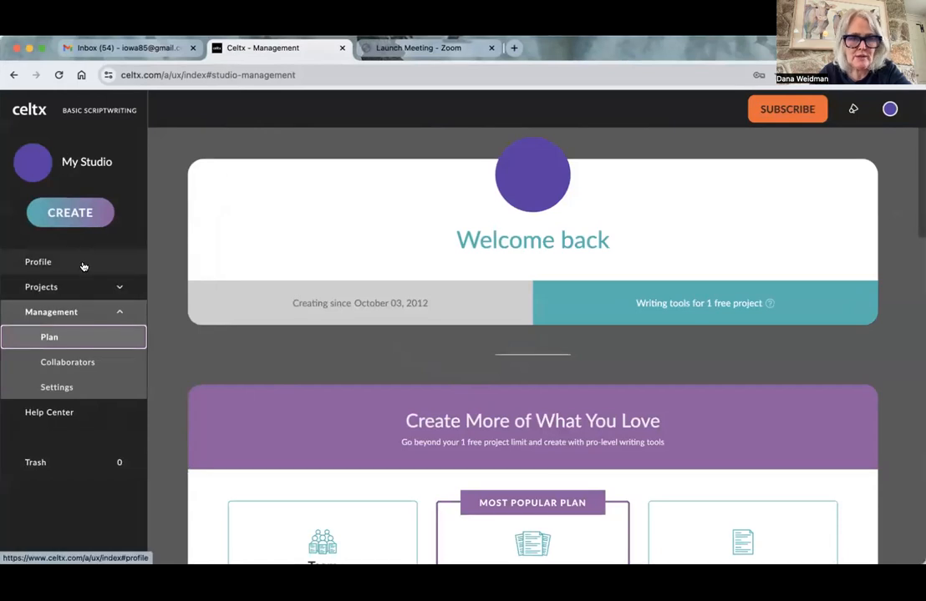
# - Open the script of the "Ding Dong Ditch" project from the studio's project list
pyautogui.click(87, 215)
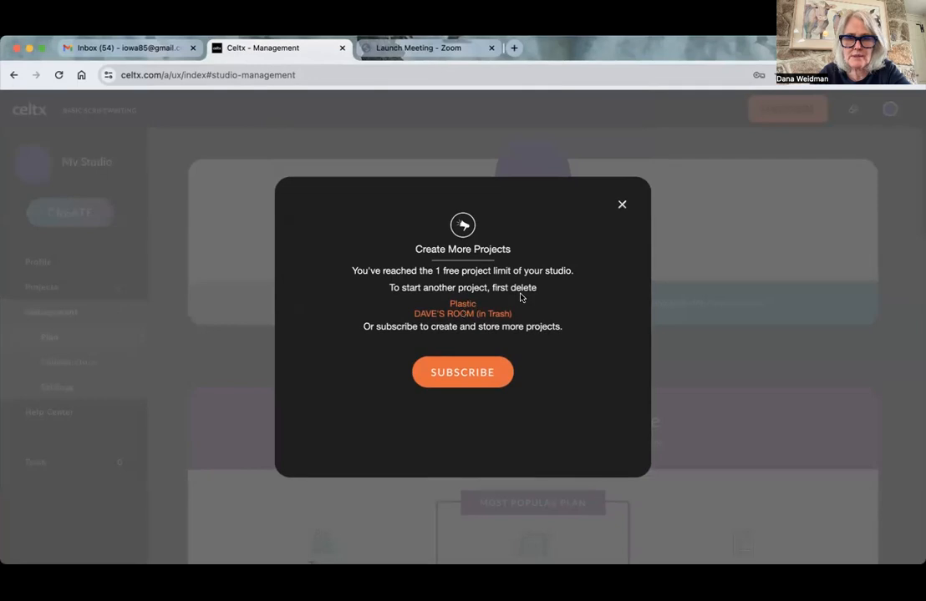
pyautogui.click(620, 206)
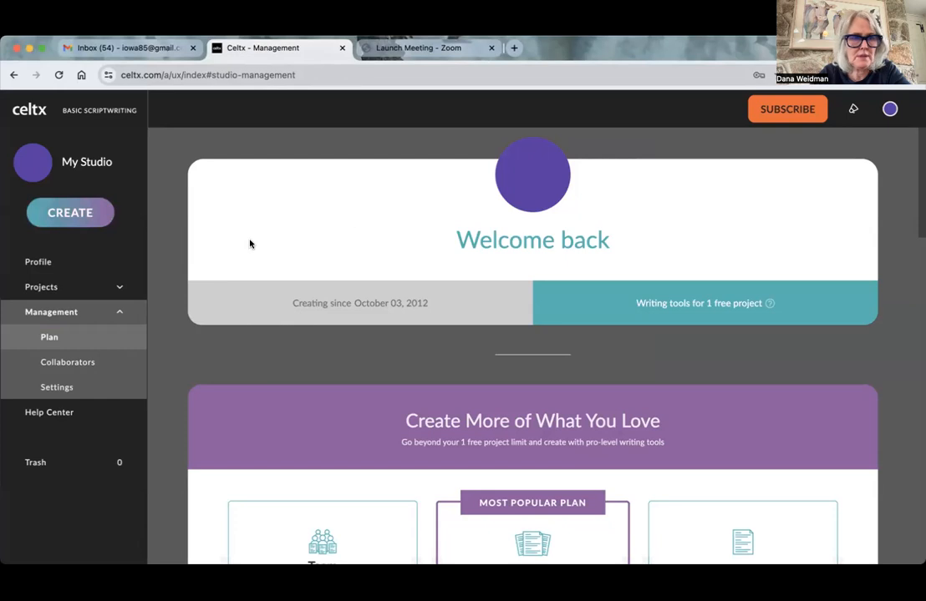
pyautogui.click(48, 262)
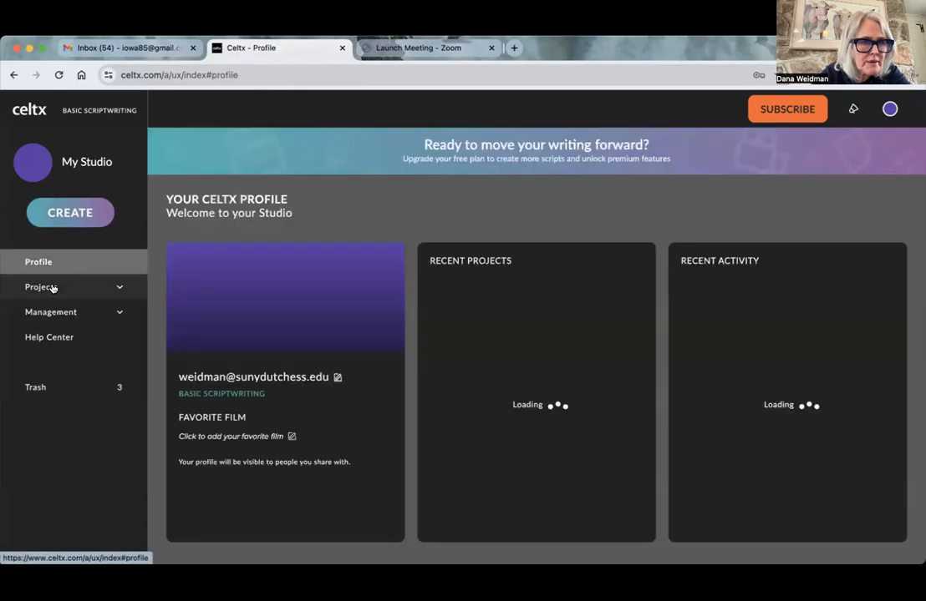
pyautogui.click(49, 288)
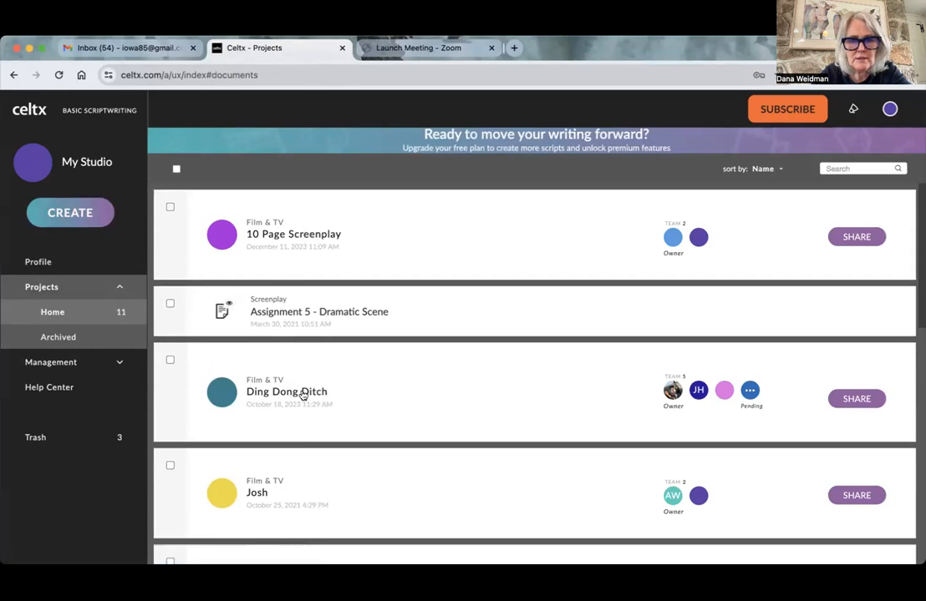
pyautogui.click(228, 395)
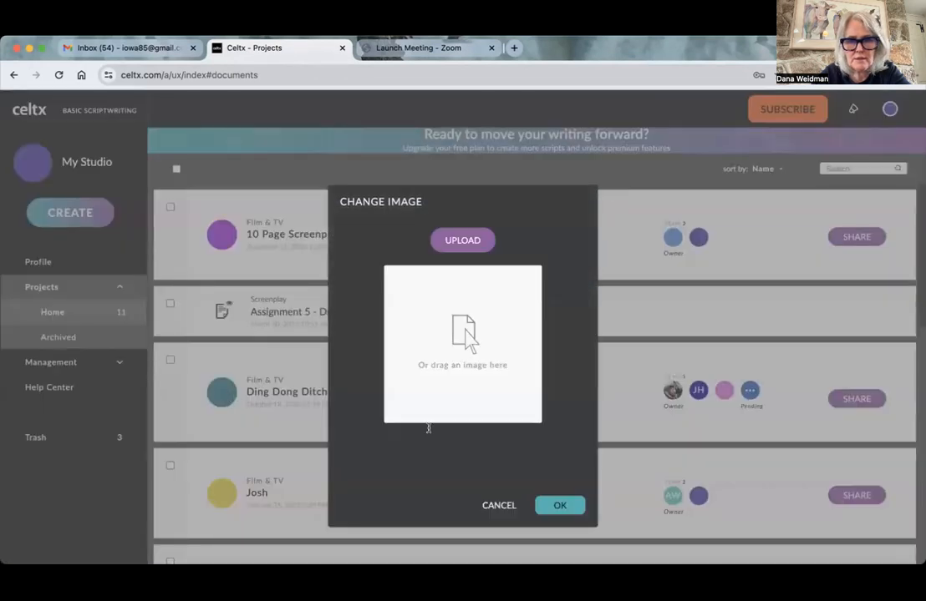
pyautogui.click(500, 504)
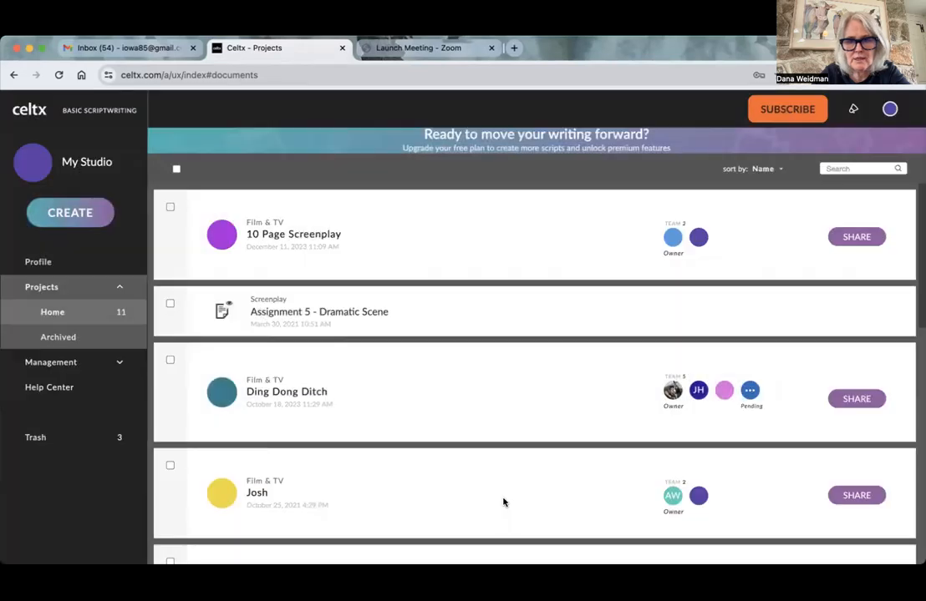
pyautogui.click(314, 392)
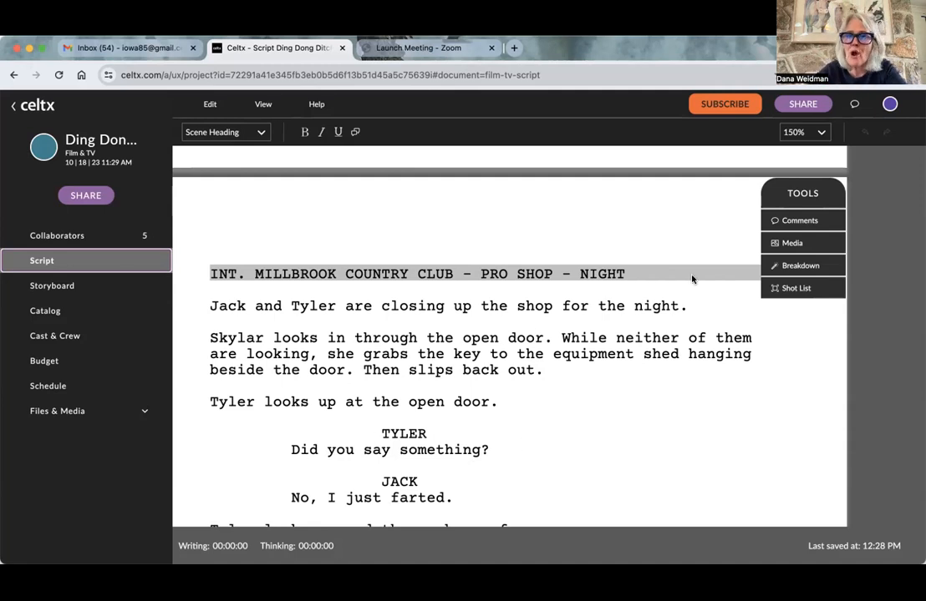
# - Clear the text of the scene heading "INT. MILLBROOK COUNTRY CLUB - PRO SHOP - NIGHT"
pyautogui.click(631, 274)
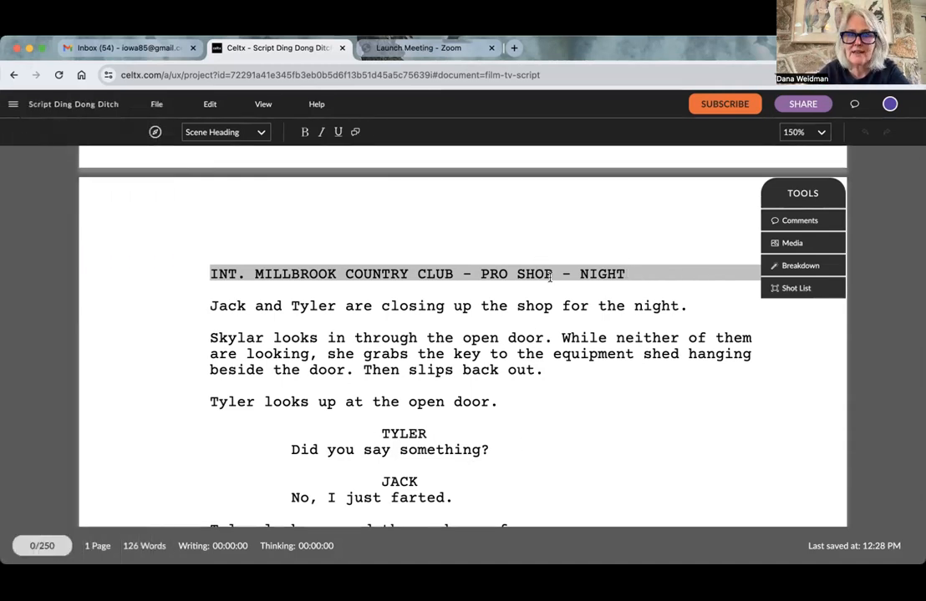
pyautogui.tripleClick(634, 274)
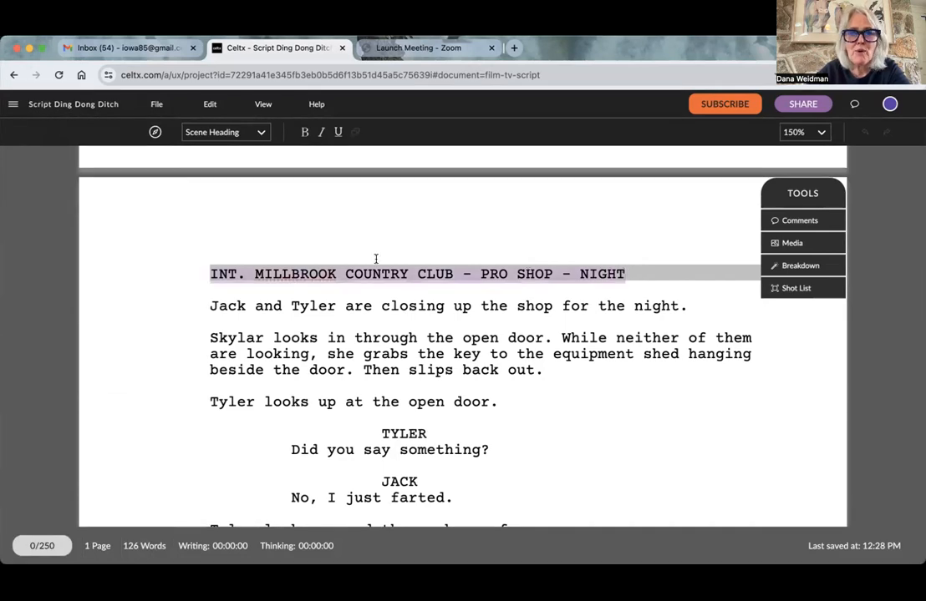
pyautogui.press('BackSpace')
pyautogui.press('BackSpace')
pyautogui.press('BackSpace')
pyautogui.press('BackSpace')
pyautogui.press('BackSpace')
pyautogui.press('BackSpace')
pyautogui.press('BackSpace')
pyautogui.press('BackSpace')
pyautogui.press('BackSpace')
pyautogui.press('BackSpace')
pyautogui.press('BackSpace')
pyautogui.press('BackSpace')
pyautogui.press('BackSpace')
pyautogui.press('BackSpace')
pyautogui.press('BackSpace')
pyautogui.press('BackSpace')
pyautogui.press('BackSpace')
pyautogui.press('BackSpace')
pyautogui.press('BackSpace')
pyautogui.press('BackSpace')
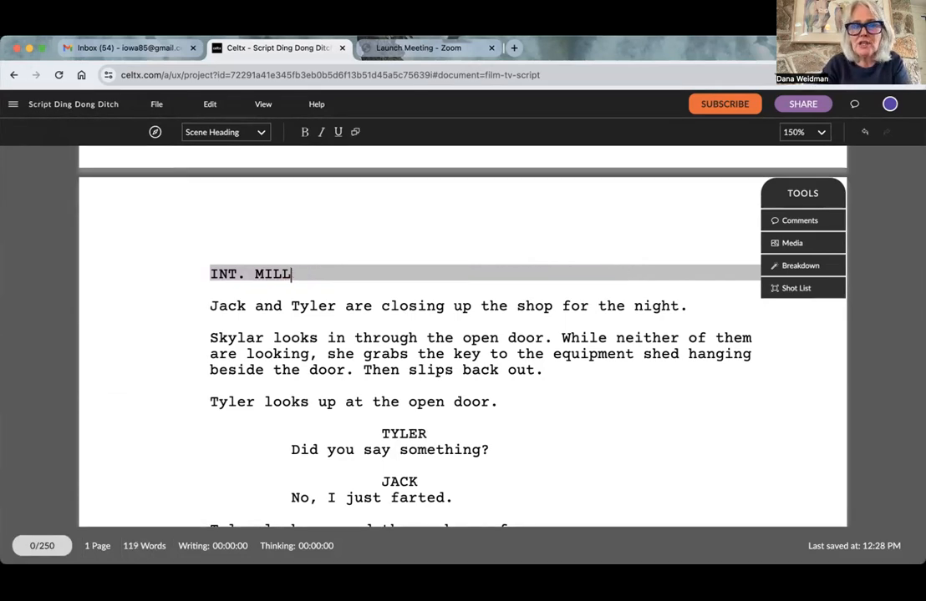
pyautogui.press('BackSpace')
pyautogui.press('BackSpace')
pyautogui.press('BackSpace')
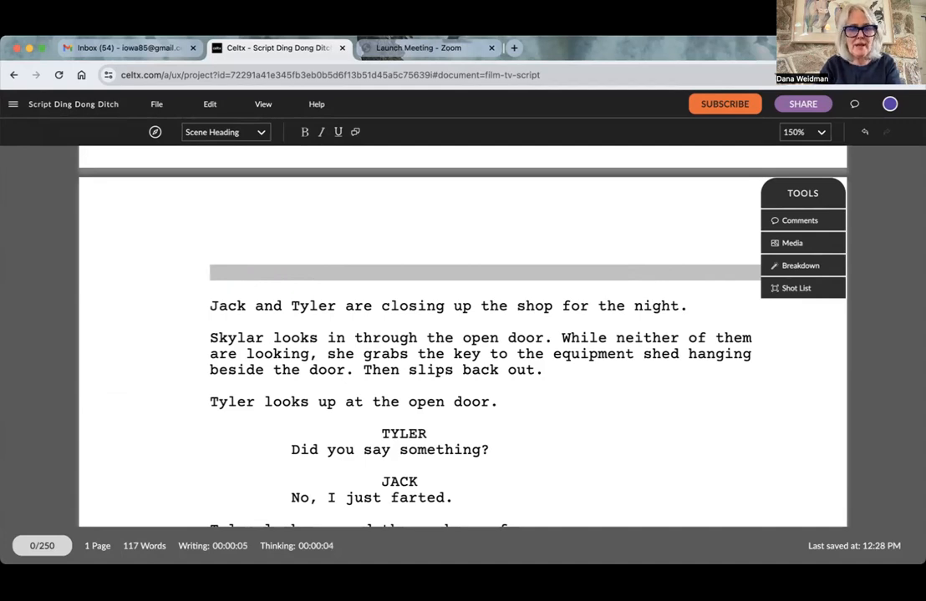
# - Write "EXT. WISCO'S HARDWARE - NIGHT" as the new scene heading
pyautogui.write('EXT.')
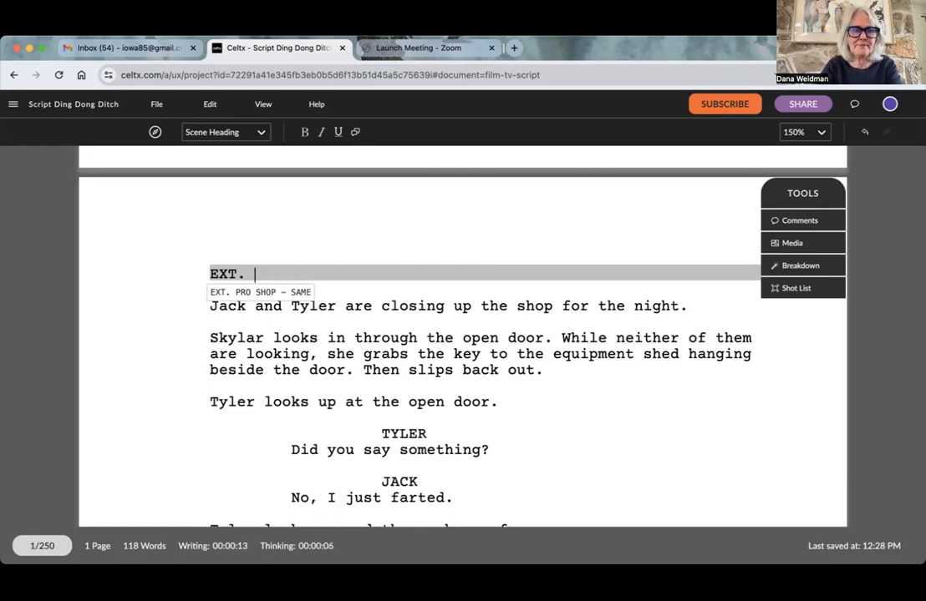
pyautogui.write('WI')
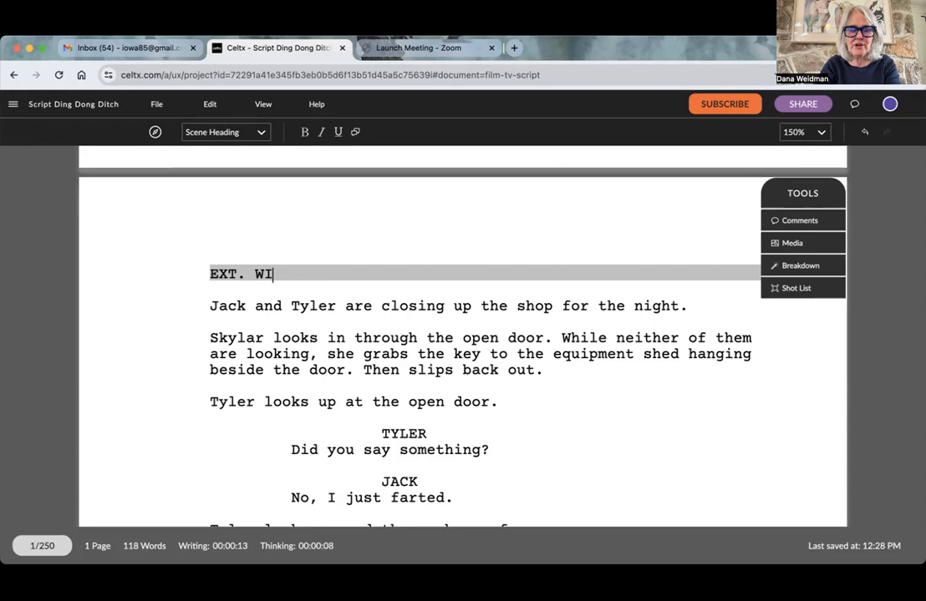
pyautogui.write("SCO'S D")
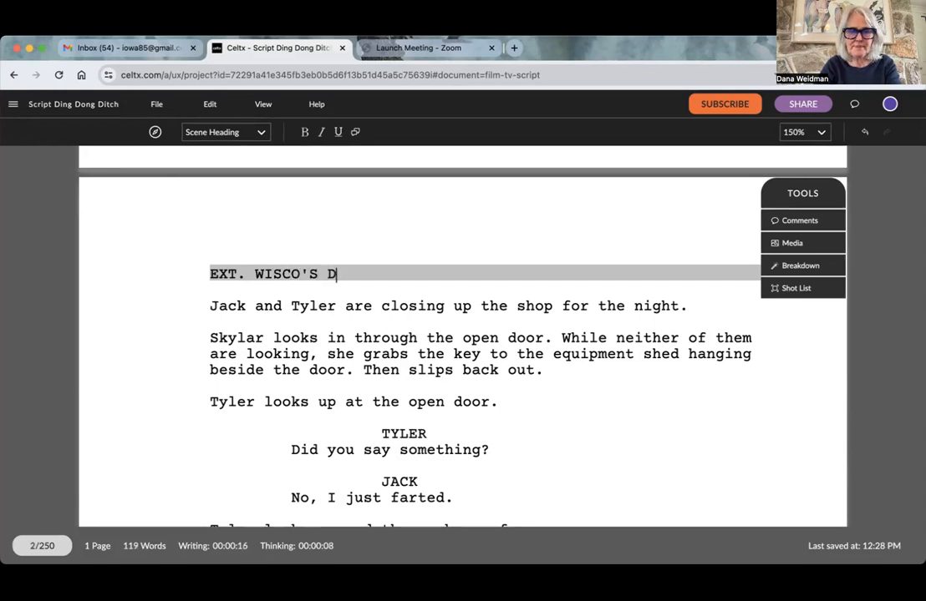
pyautogui.press('BackSpace')
pyautogui.write('HARDWARE')
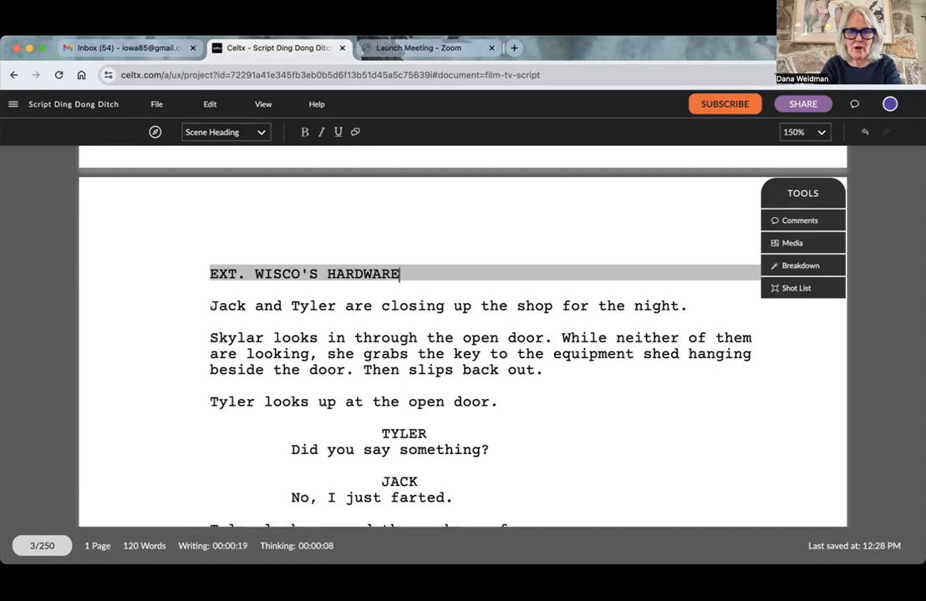
pyautogui.write(' - DAY')
pyautogui.press('BackSpace')
pyautogui.press('BackSpace')
pyautogui.press('BackSpace')
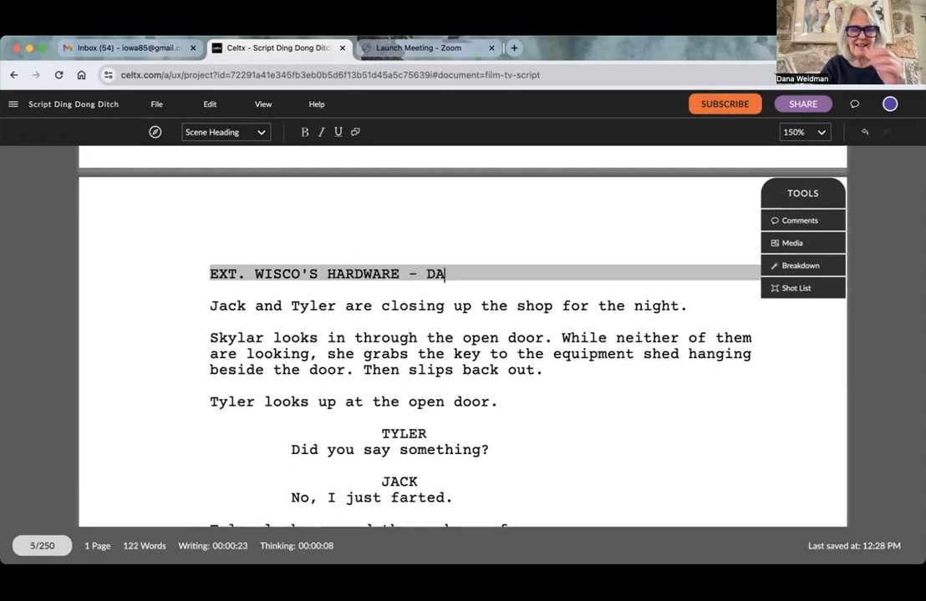
pyautogui.write('NIGHT')
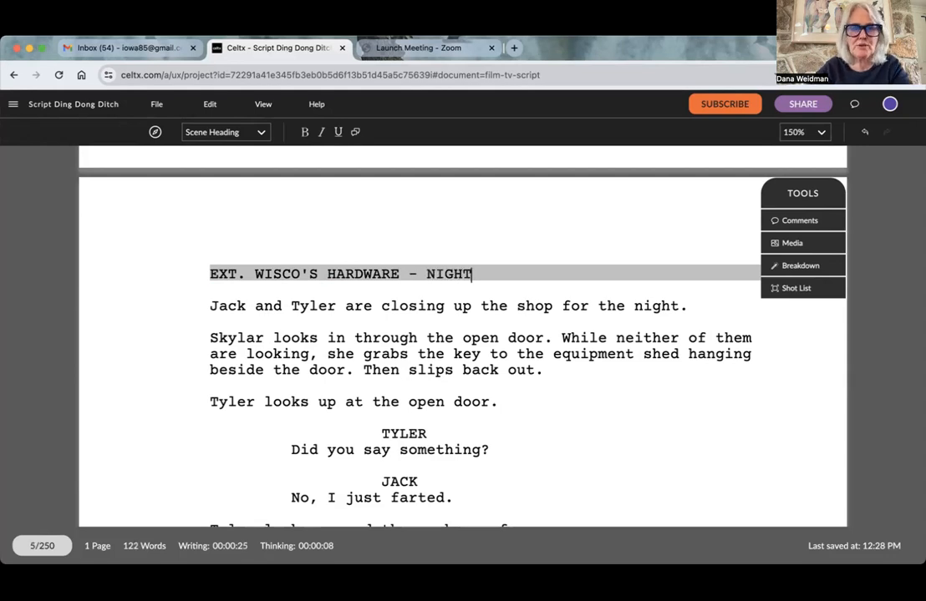
# - Replace the first action line under the scene heading with "The parking lot is nearly empty"
pyautogui.moveTo(209, 305); pyautogui.dragTo(632, 328)
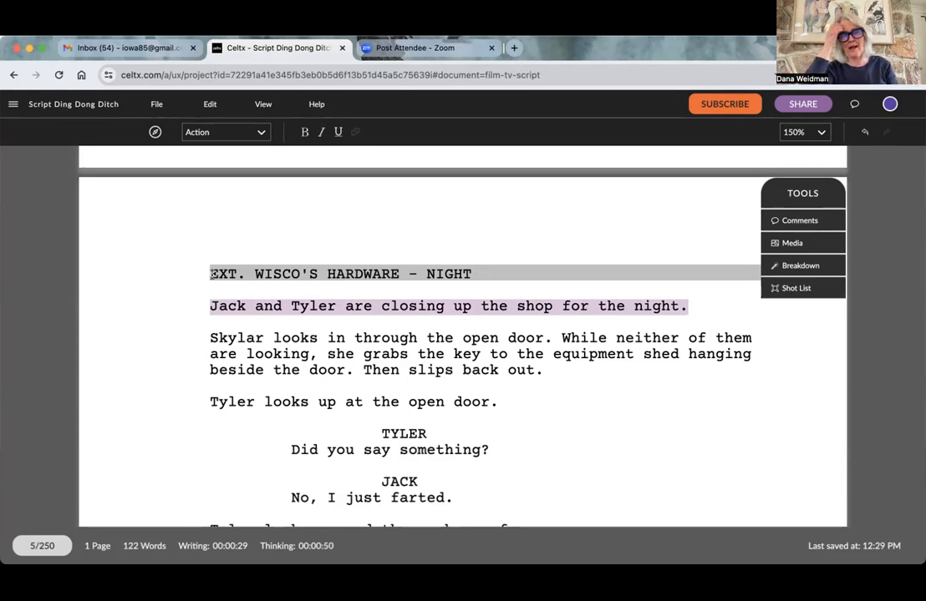
pyautogui.write('The pa')
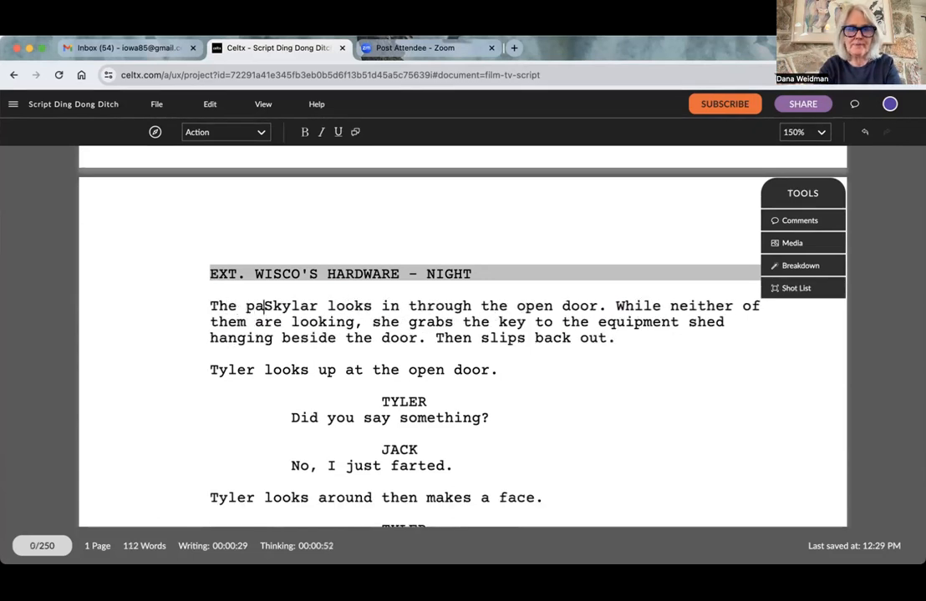
pyautogui.write('rt')
pyautogui.press('BackSpace')
pyautogui.press('BackSpace')
pyautogui.write('r')
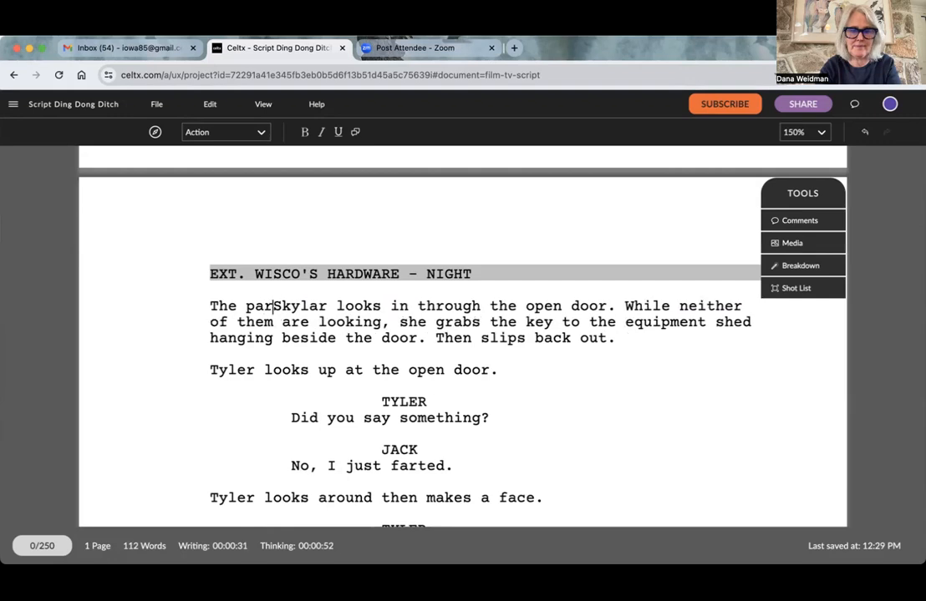
pyautogui.write('king lot ')
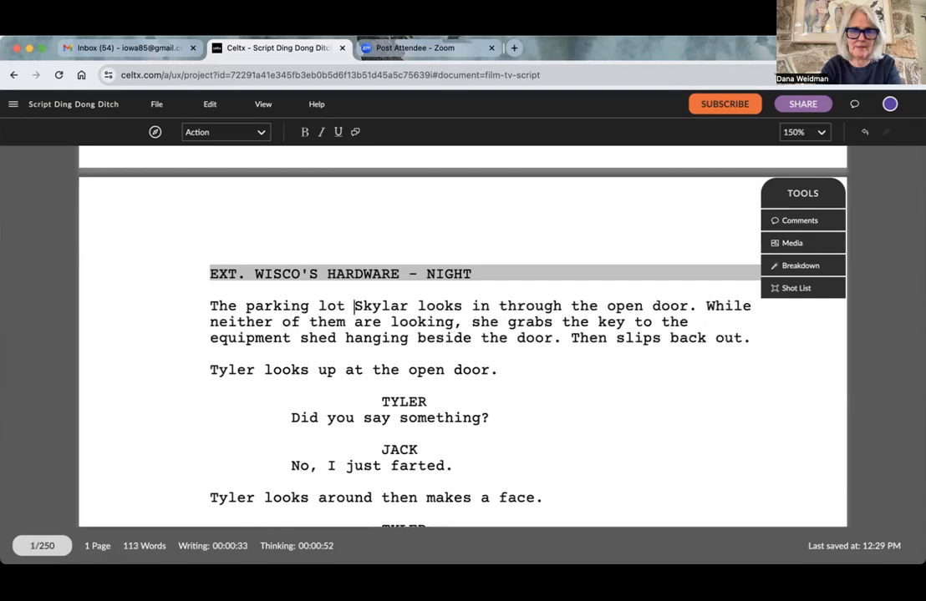
pyautogui.write('is nearly emp')
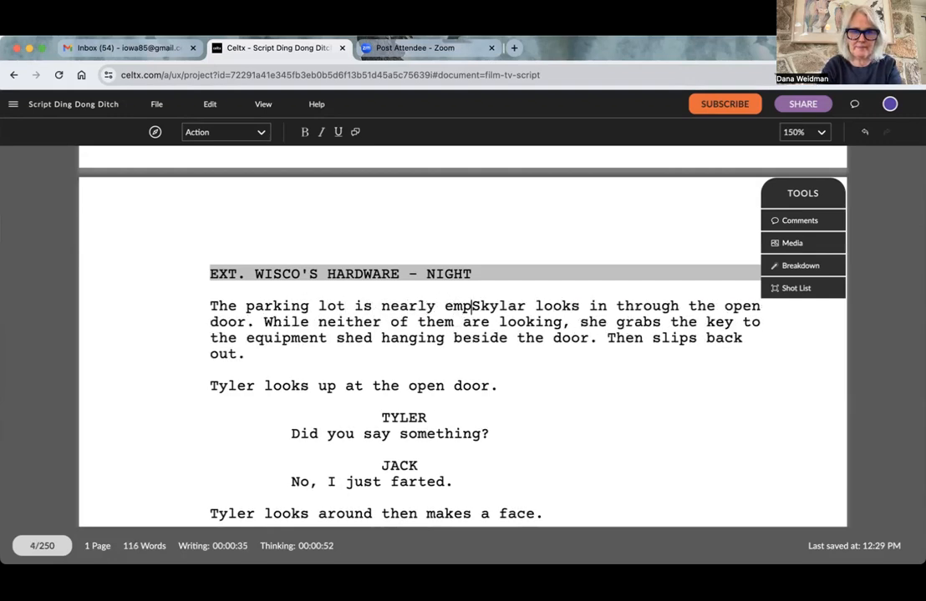
pyautogui.write('ty')
pyautogui.write(' except fo')
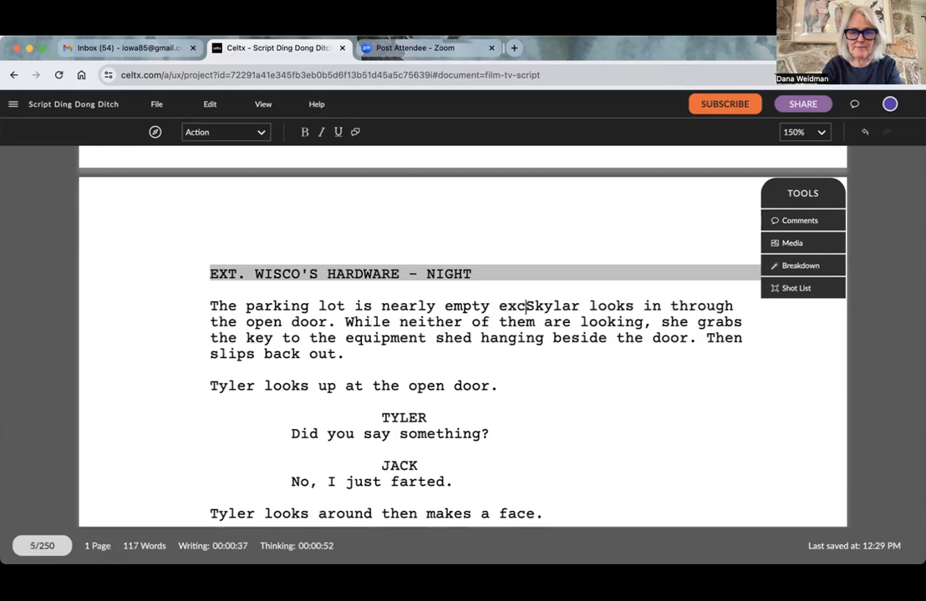
pyautogui.write('r a van parkeSkylar looks in')
# - Continue the parking lot sentence with "except for a van parked all the way in the far corner."
pyautogui.press('BackSpace')
pyautogui.press('BackSpace')
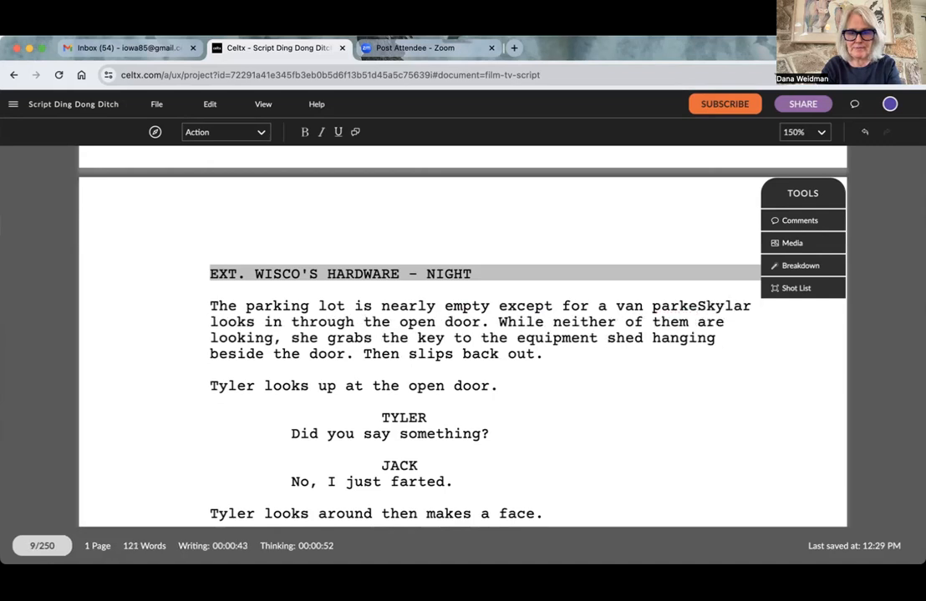
pyautogui.write('d all the way ')
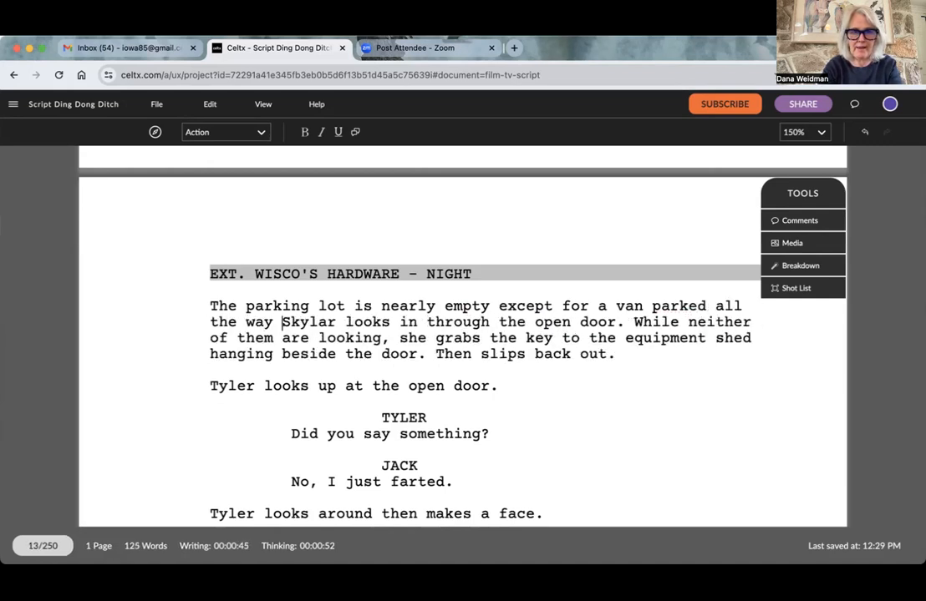
pyautogui.write('in teh')
pyautogui.press('BackSpace')
pyautogui.press('BackSpace')
pyautogui.press('BackSpace')
pyautogui.write('he ')
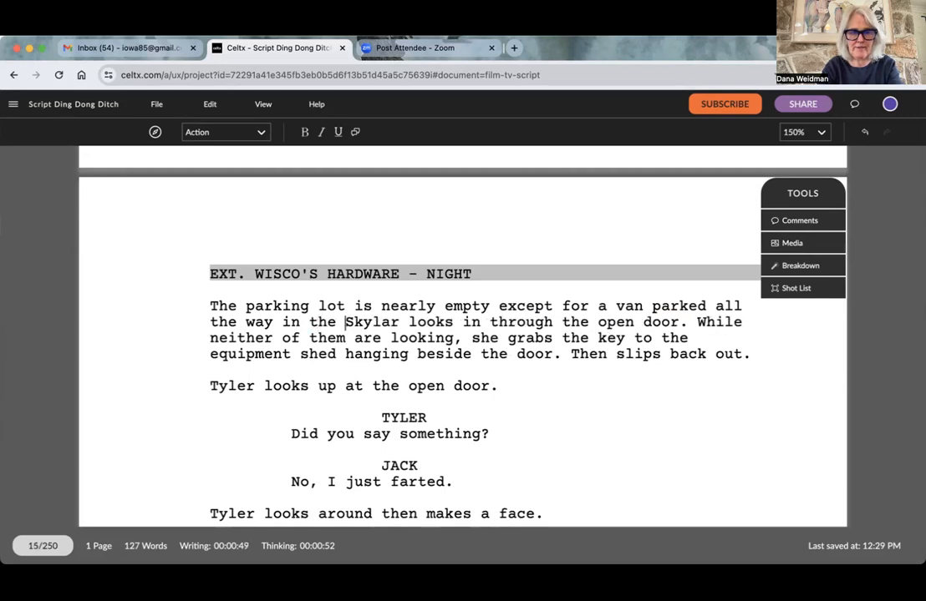
pyautogui.write('far corner')
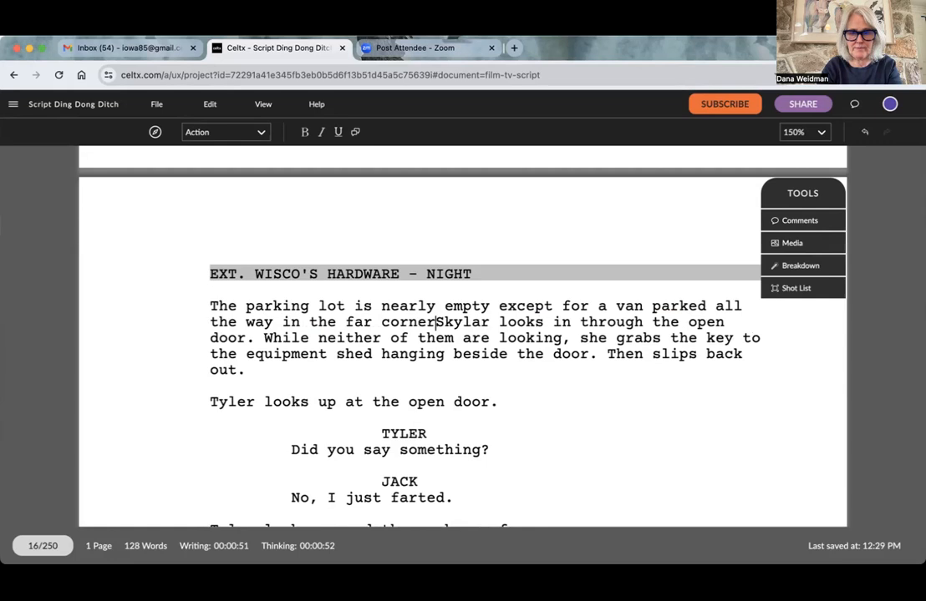
pyautogui.write('.')
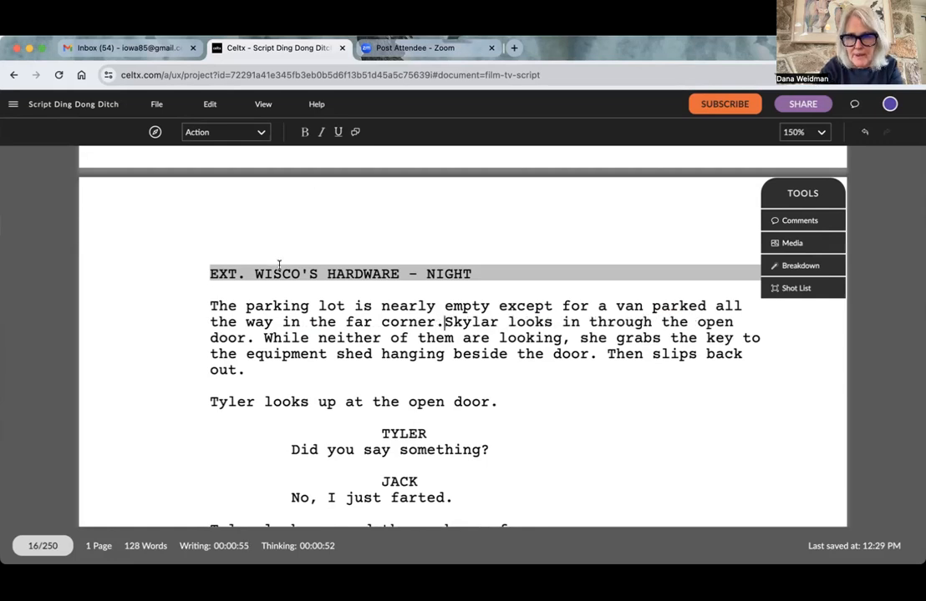
# - Replace "except for a" with ". A" so that the van gets its own sentence
pyautogui.click(602, 307)
pyautogui.press('BackSpace')
pyautogui.press('BackSpace')
pyautogui.press('BackSpace')
pyautogui.press('BackSpace')
pyautogui.press('BackSpace')
pyautogui.press('BackSpace')
pyautogui.press('BackSpace')
pyautogui.press('BackSpace')
pyautogui.press('BackSpace')
pyautogui.press('BackSpace')
pyautogui.press('BackSpace')
pyautogui.press('BackSpace')
pyautogui.press('BackSpace')
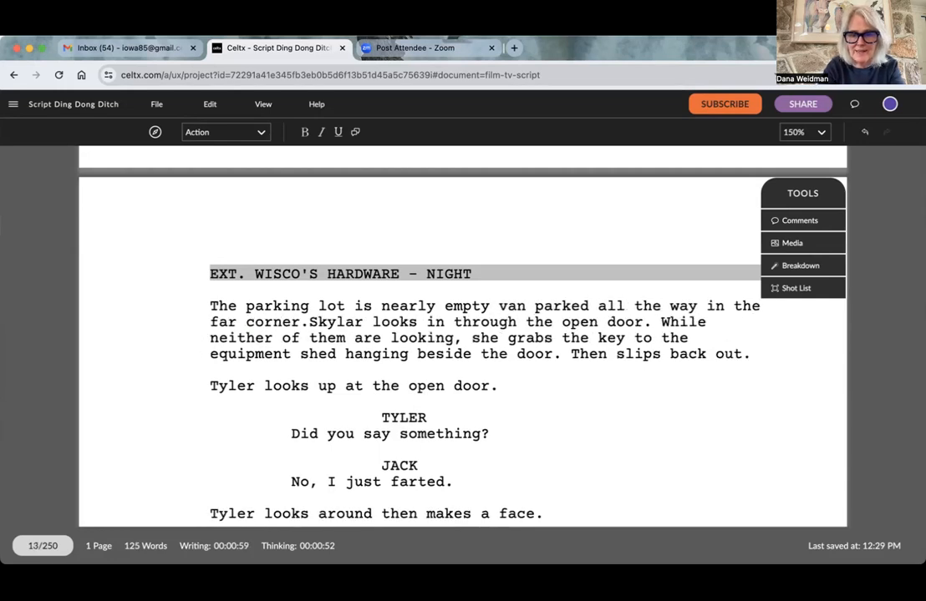
pyautogui.write('. A')
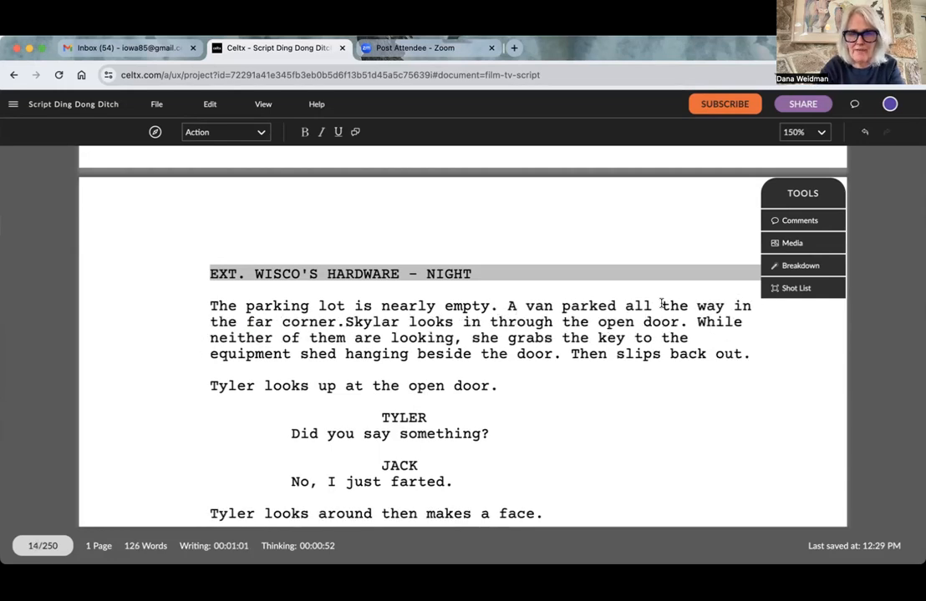
# - Reword the van sentence to read "A beat up van is parked in the far corner."
pyautogui.click(560, 307)
pyautogui.write('i')
pyautogui.press('BackSpace')
pyautogui.press('BackSpace')
pyautogui.press('BackSpace')
pyautogui.press('BackSpace')
pyautogui.press('BackSpace')
pyautogui.write('beat up van is')
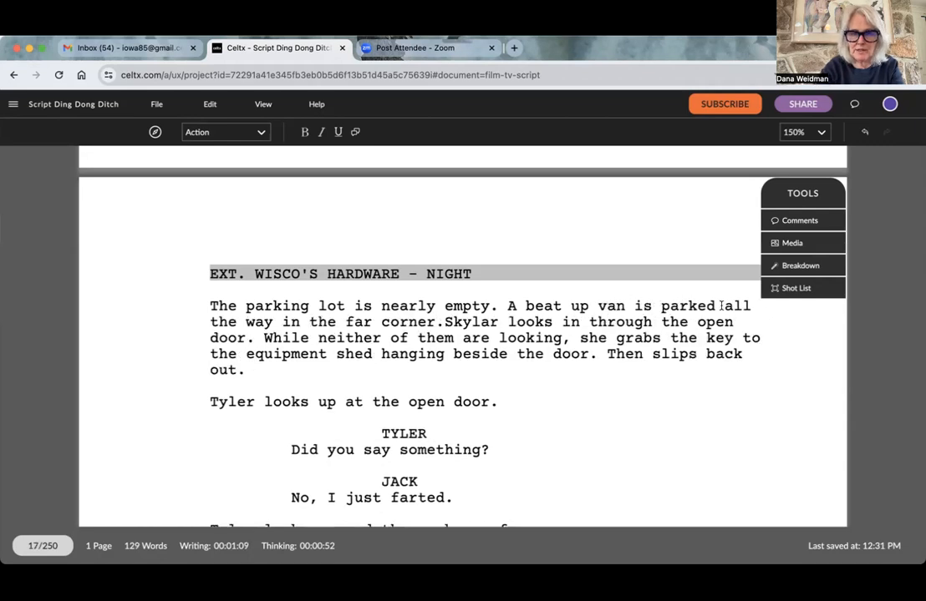
pyautogui.moveTo(724, 307); pyautogui.dragTo(285, 317)
pyautogui.press('BackSpace')
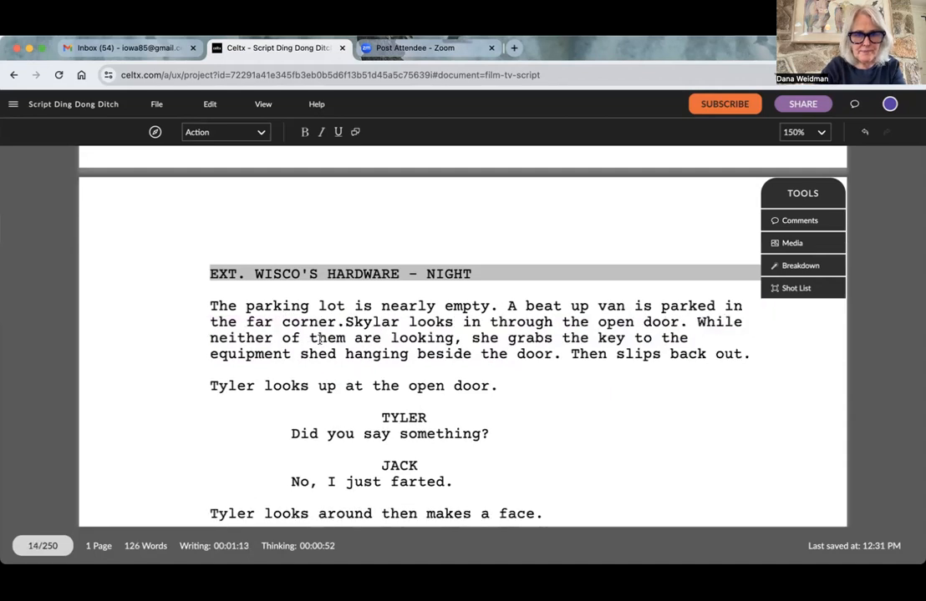
# - Split off the Skylar text and start a new action paragraph before it reading "An economy car pulls into a space in front of the store"
pyautogui.click(343, 323)
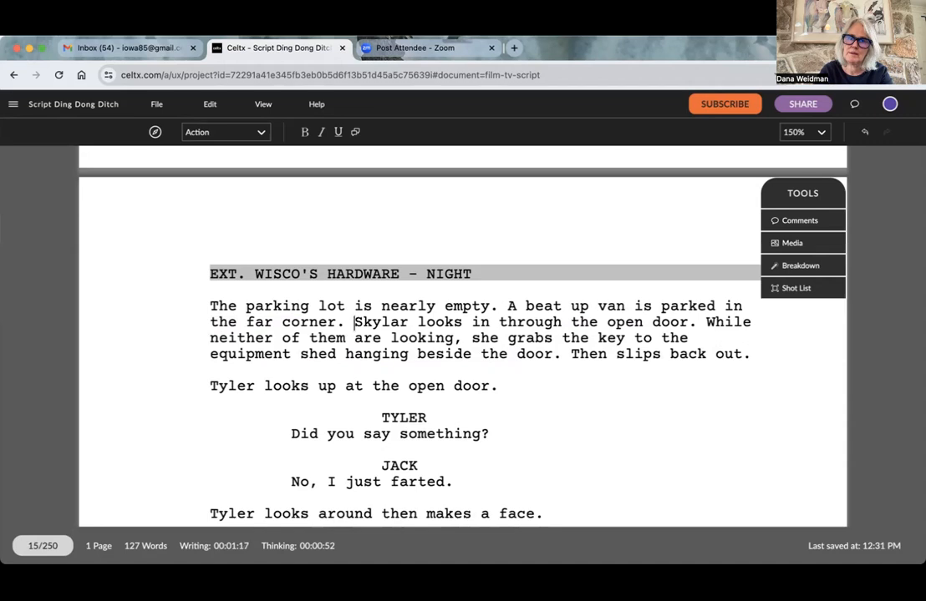
pyautogui.press('Return')
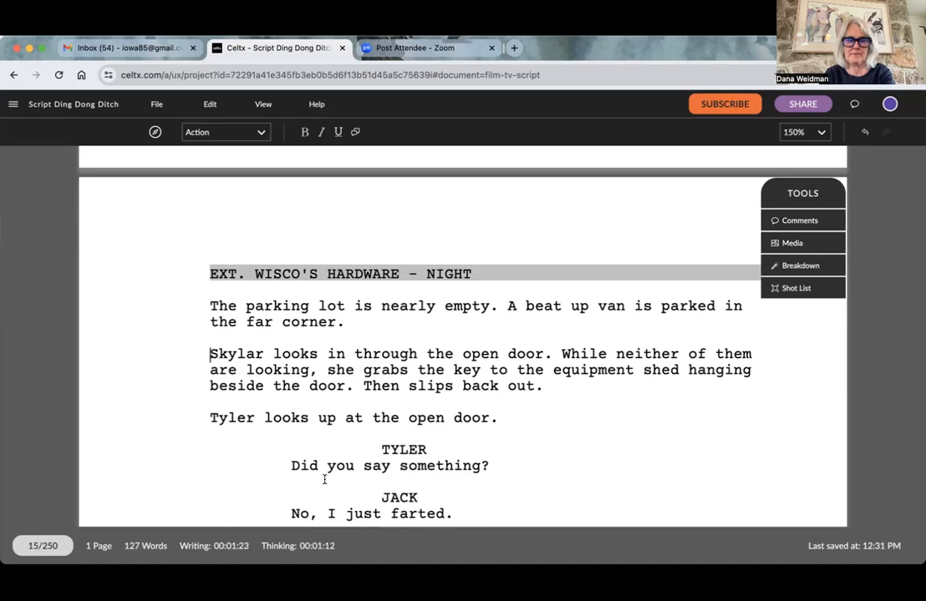
pyautogui.write('A')
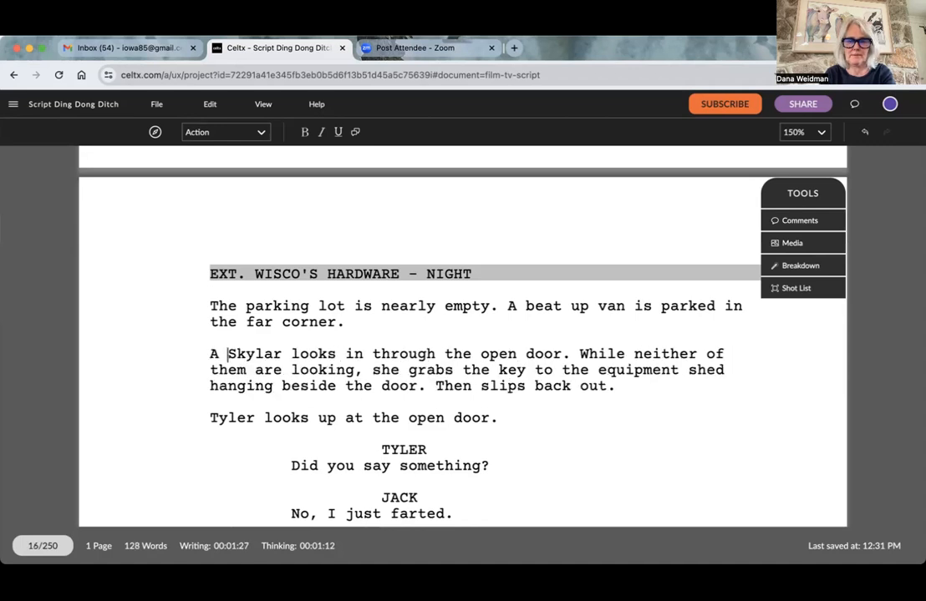
pyautogui.press('BackSpace')
pyautogui.write('n econom')
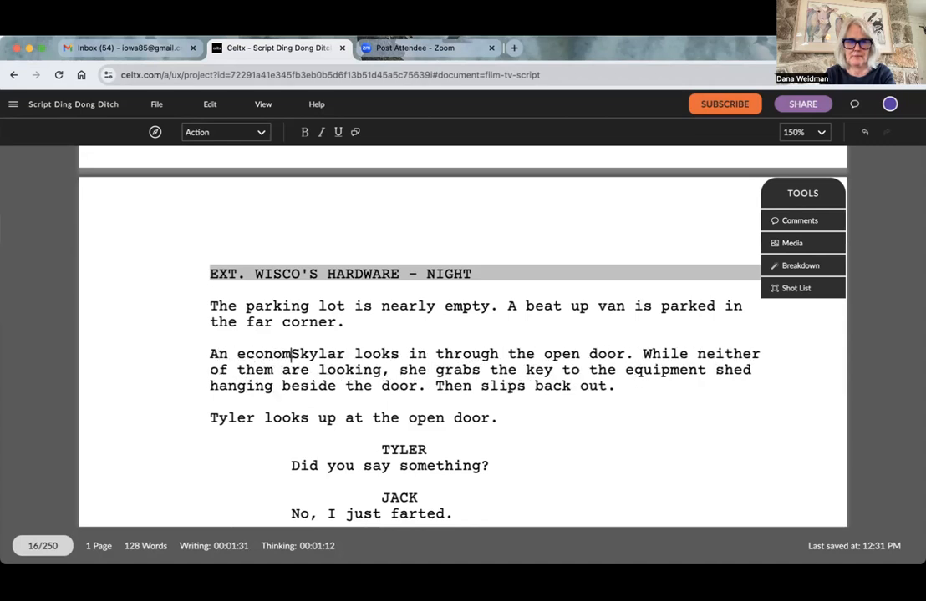
pyautogui.write('y car pulls into a ')
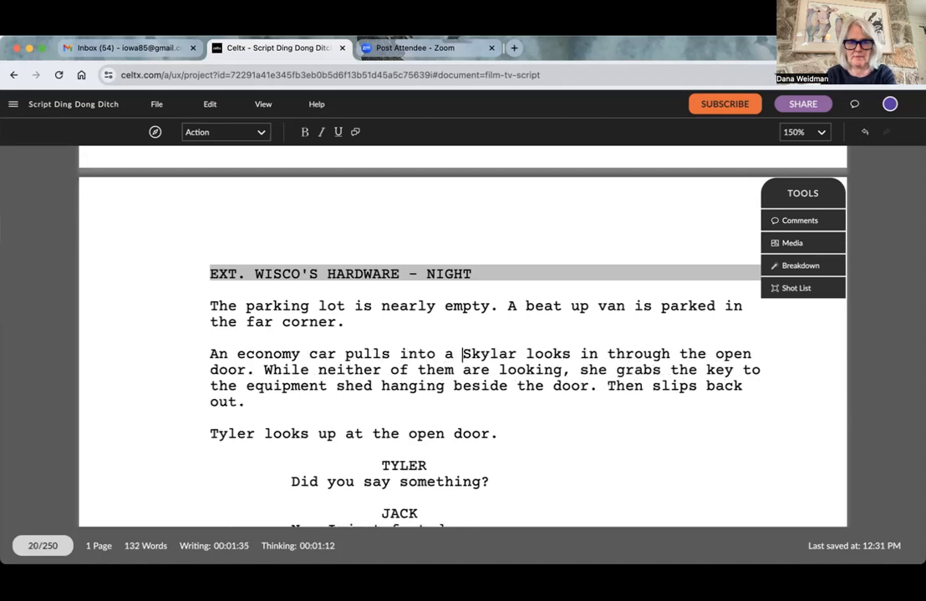
pyautogui.write('space in f')
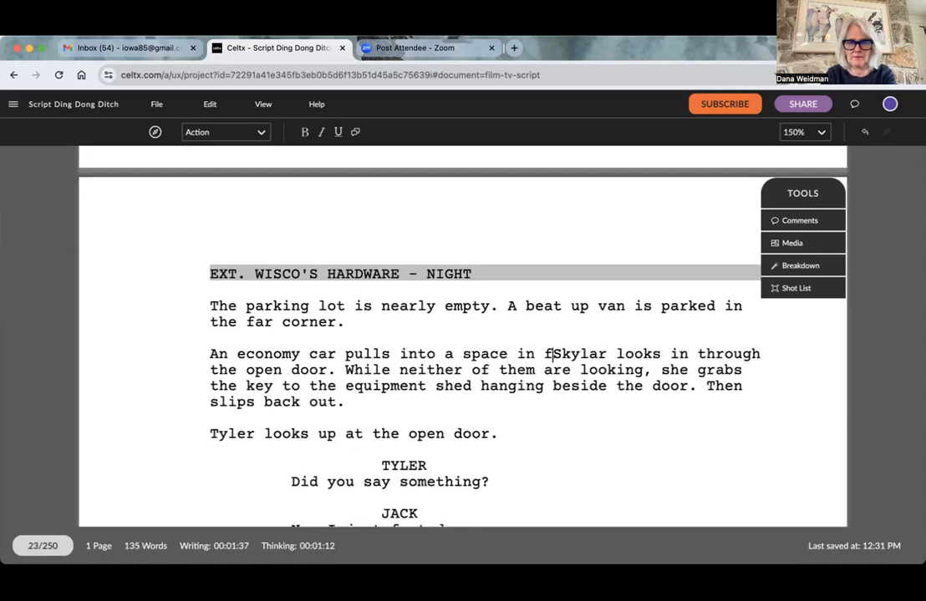
pyautogui.write('romt of the sto')
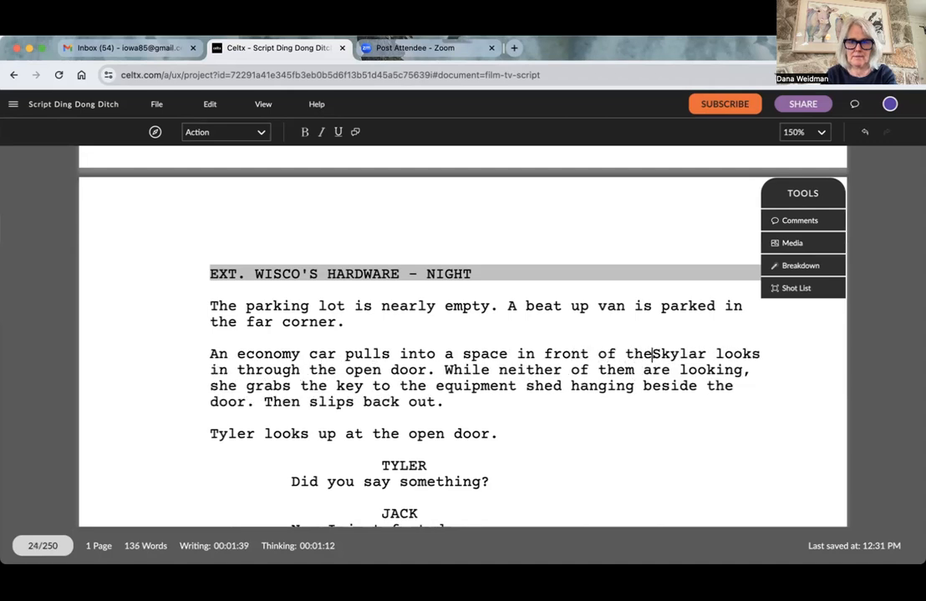
pyautogui.write('re and a couple')
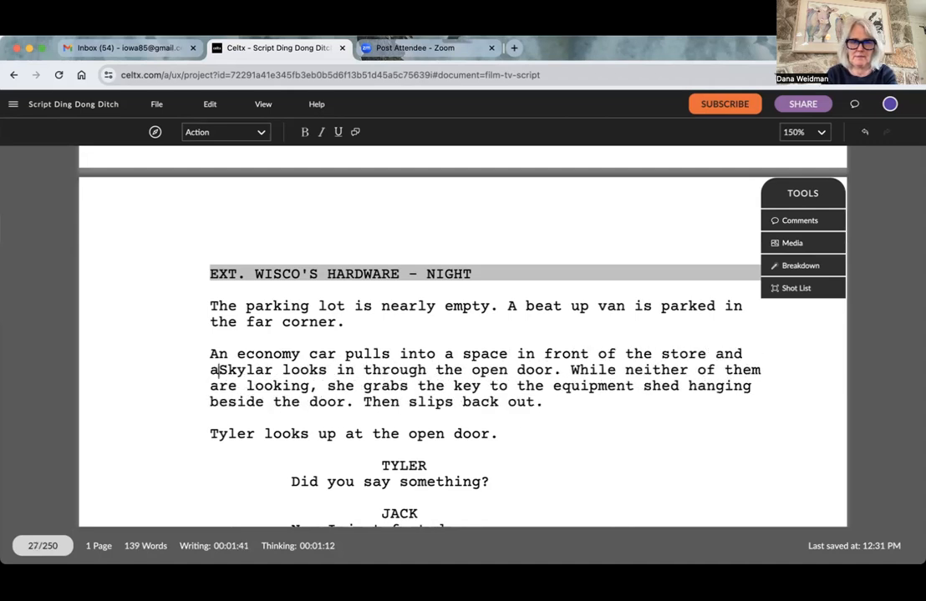
pyautogui.write(' of tee')
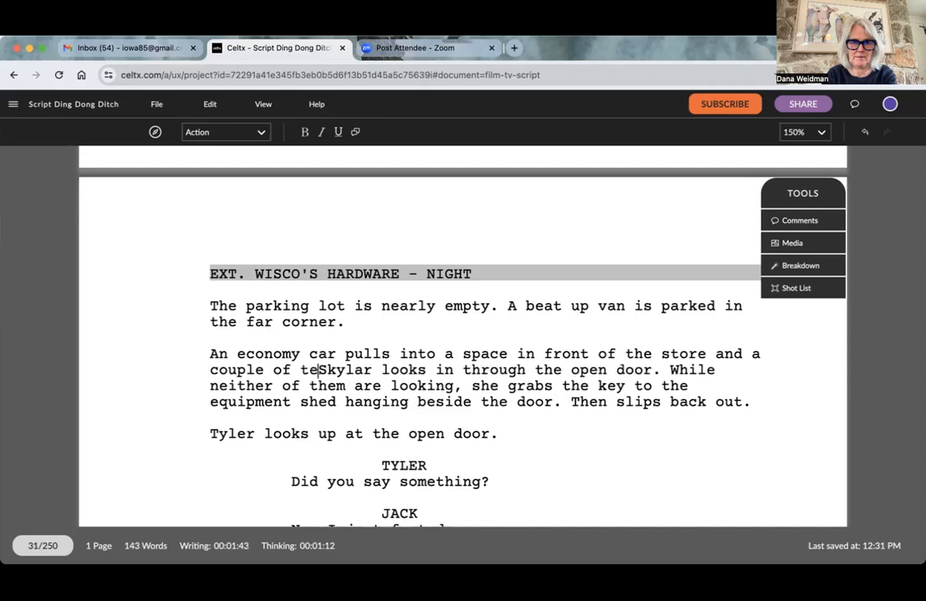
pyautogui.write('nagers get')
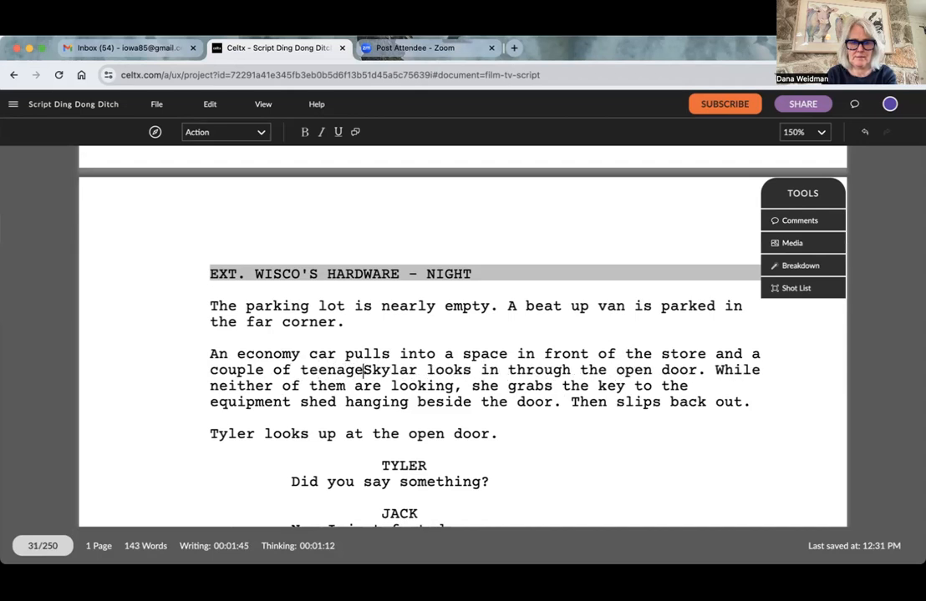
pyautogui.write(' out of the car')
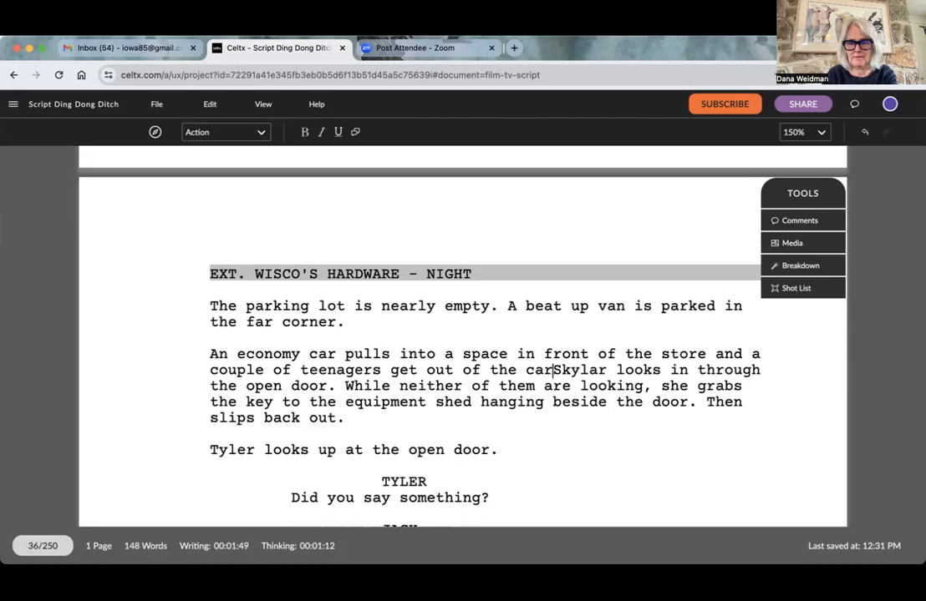
pyautogui.write('.')
# - Continue the economy car sentence with "and a couple of teenagers get out of the car and walk into the store."
pyautogui.press('BackSpace')
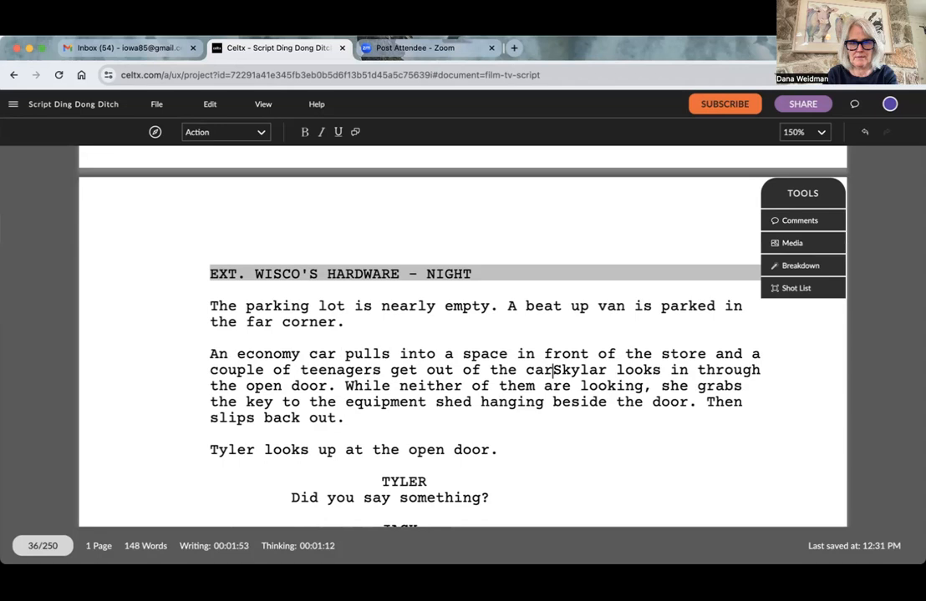
pyautogui.write('and ')
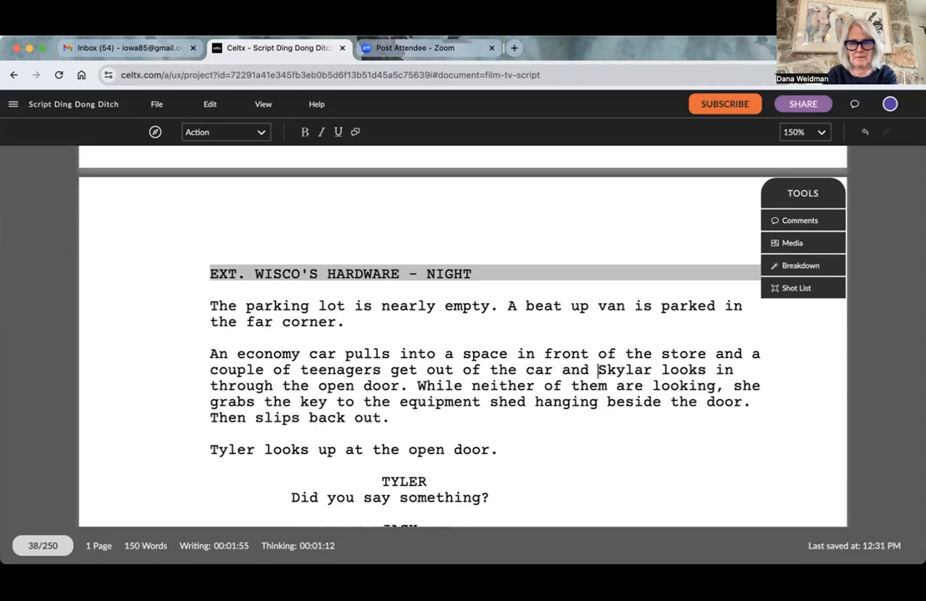
pyautogui.write('walk into th')
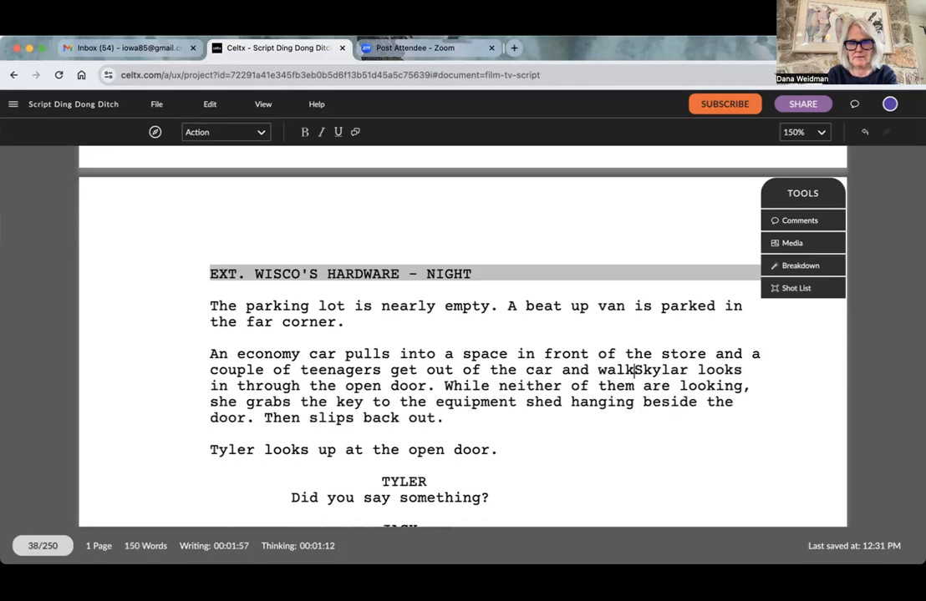
pyautogui.write('e store.')
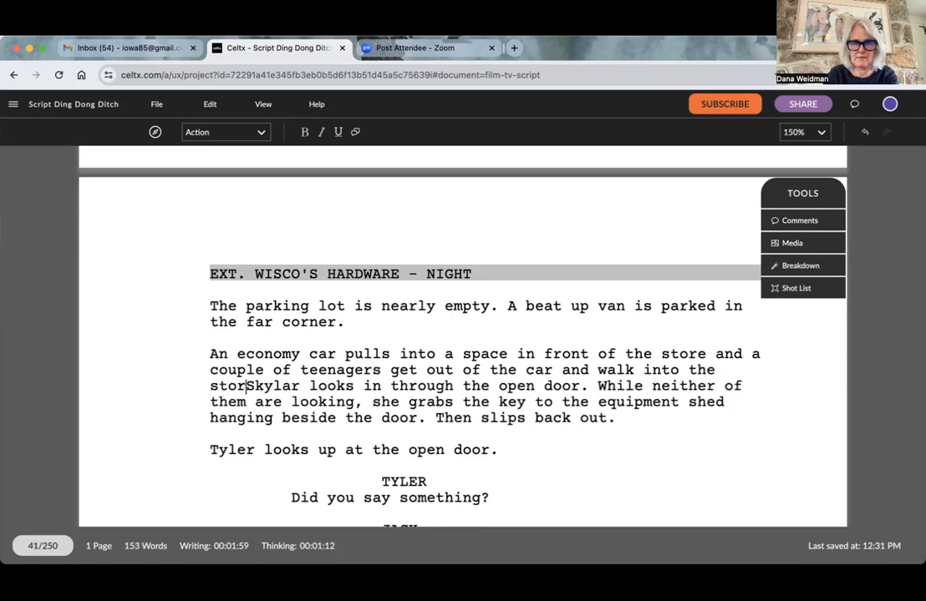
# - Delete the old script text from the Skylar paragraph onward, leaving one blank action line below the economy car paragraph
pyautogui.press('Return')
pyautogui.press('Return')
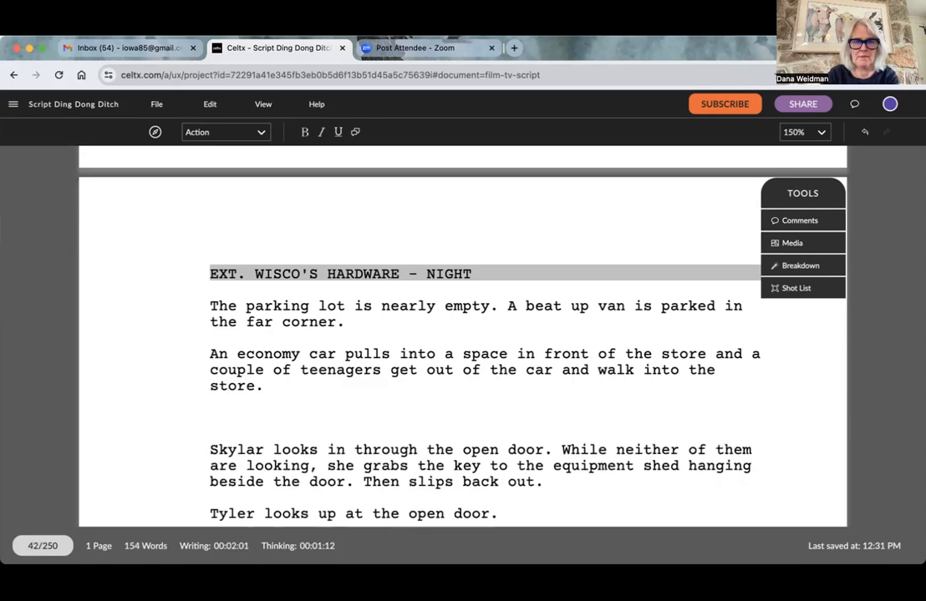
pyautogui.press('Return')
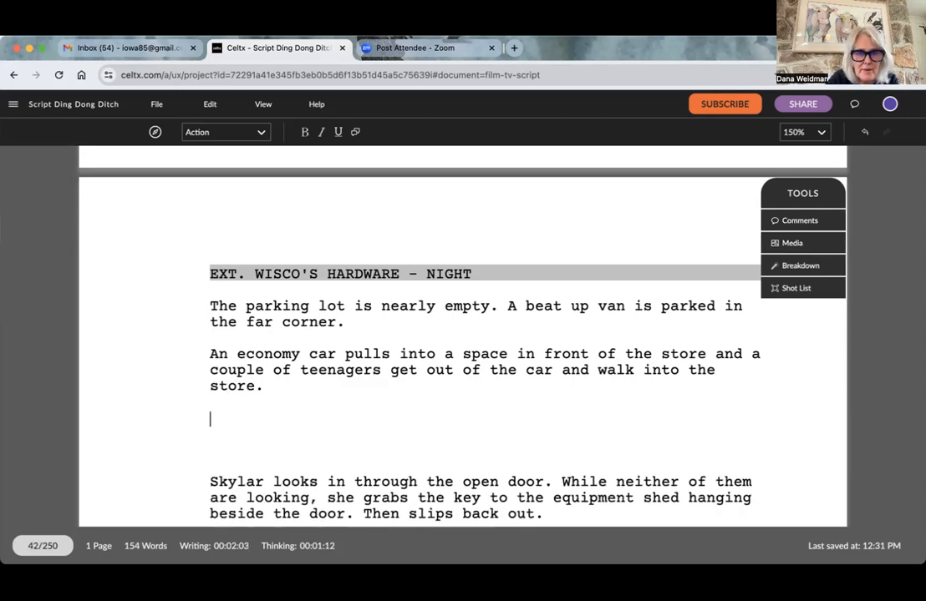
pyautogui.scroll(-4, 222, 428)
pyautogui.moveTo(207, 310); pyautogui.dragTo(397, 539)
pyautogui.press('BackSpace')
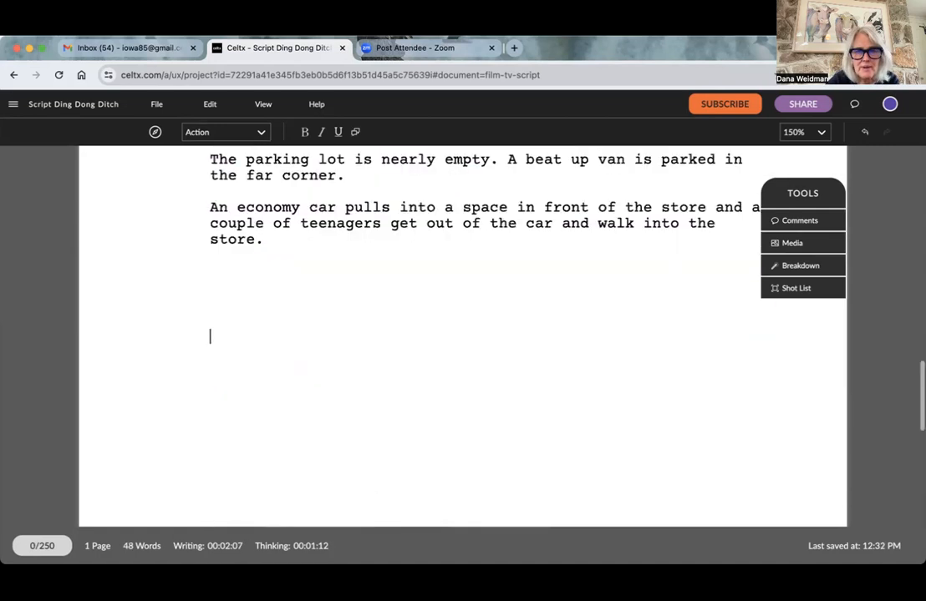
pyautogui.scroll(5, 433, 341)
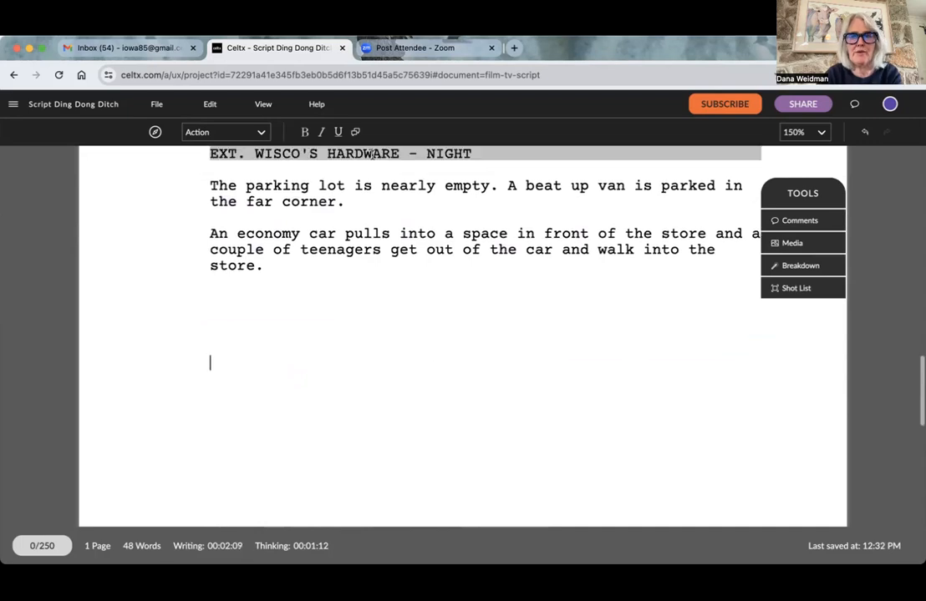
pyautogui.scroll(-2, 372, 157)
pyautogui.press('BackSpace')
pyautogui.press('BackSpace')
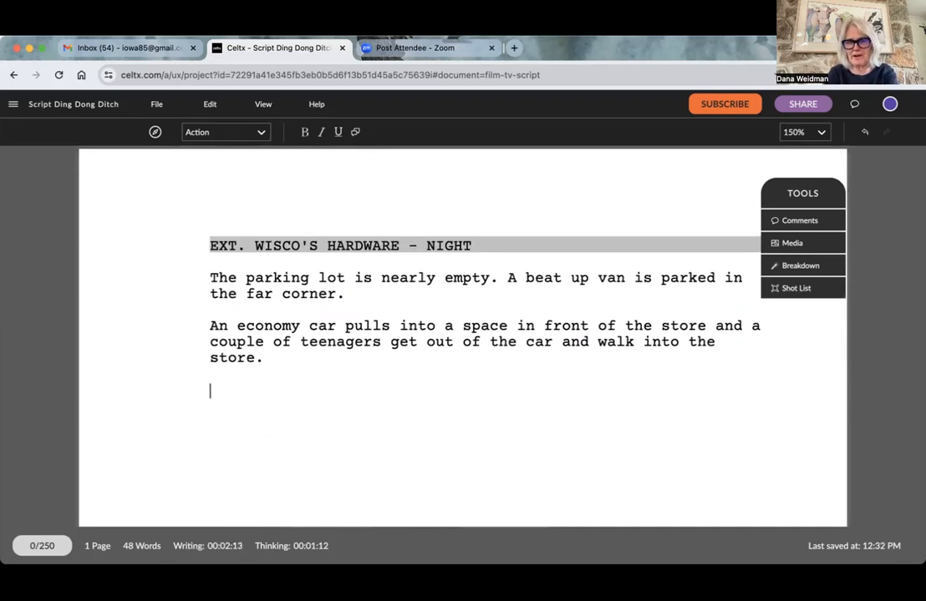
pyautogui.write('INT')
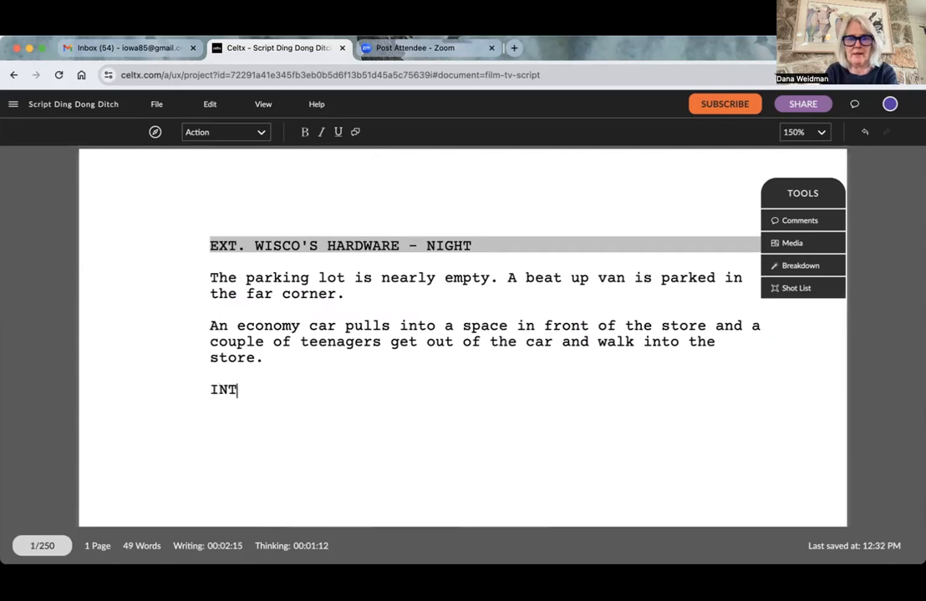
pyautogui.press('BackSpace')
pyautogui.press('BackSpace')
pyautogui.press('BackSpace')
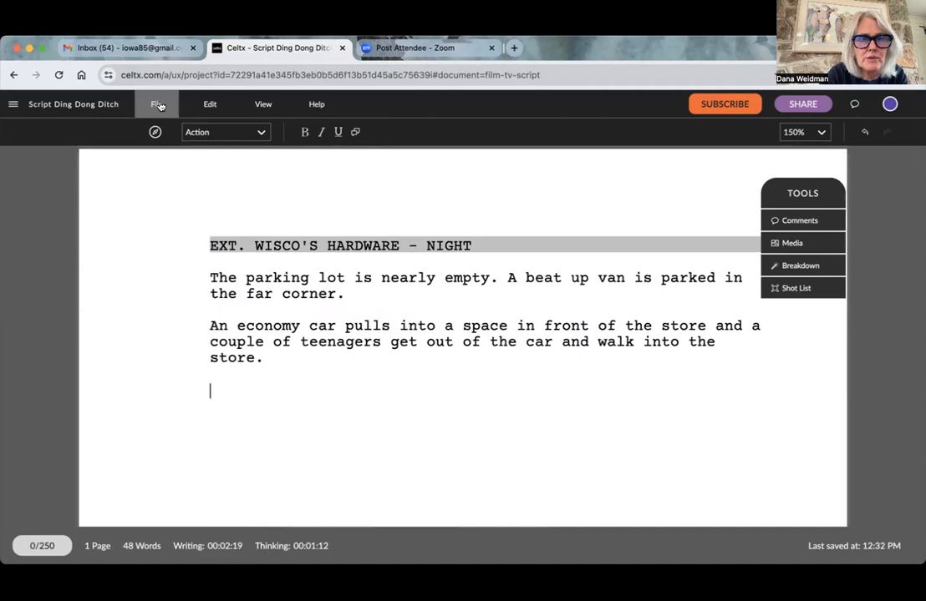
pyautogui.click(243, 136)
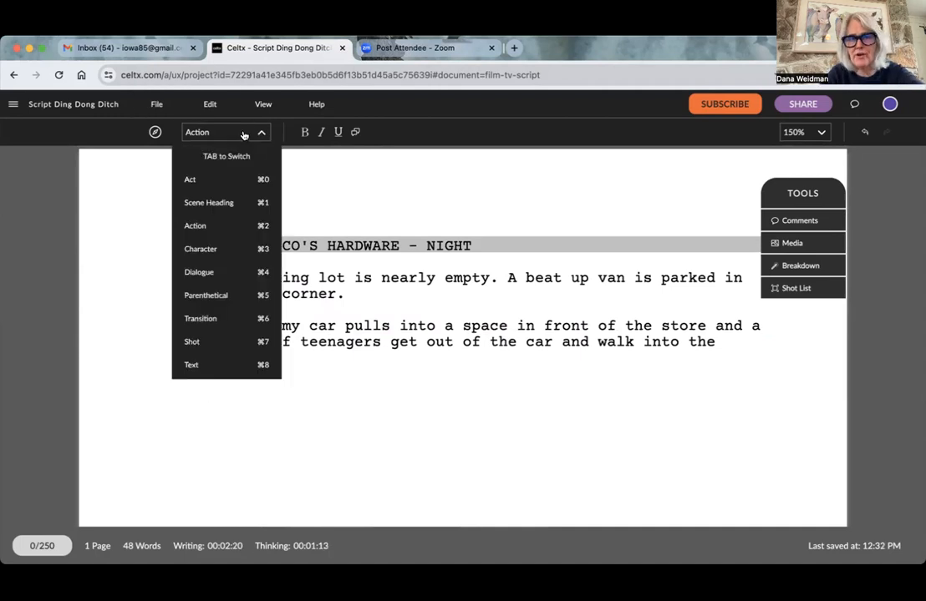
pyautogui.moveTo(236, 147); pyautogui.dragTo(99, 323)
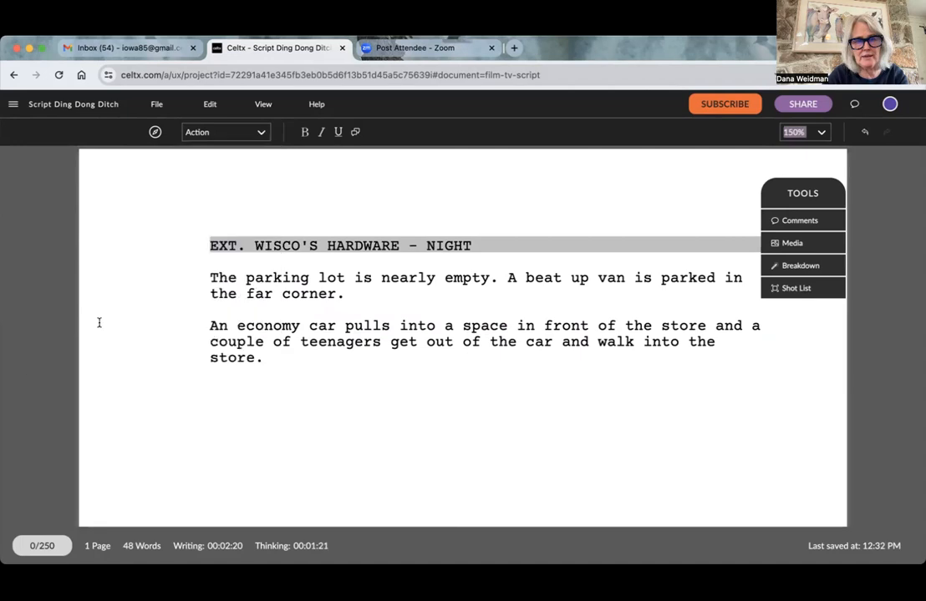
# - Format the blank line as a Scene Heading and enter "INT. WISCO'S - SAME"
pyautogui.click(240, 132)
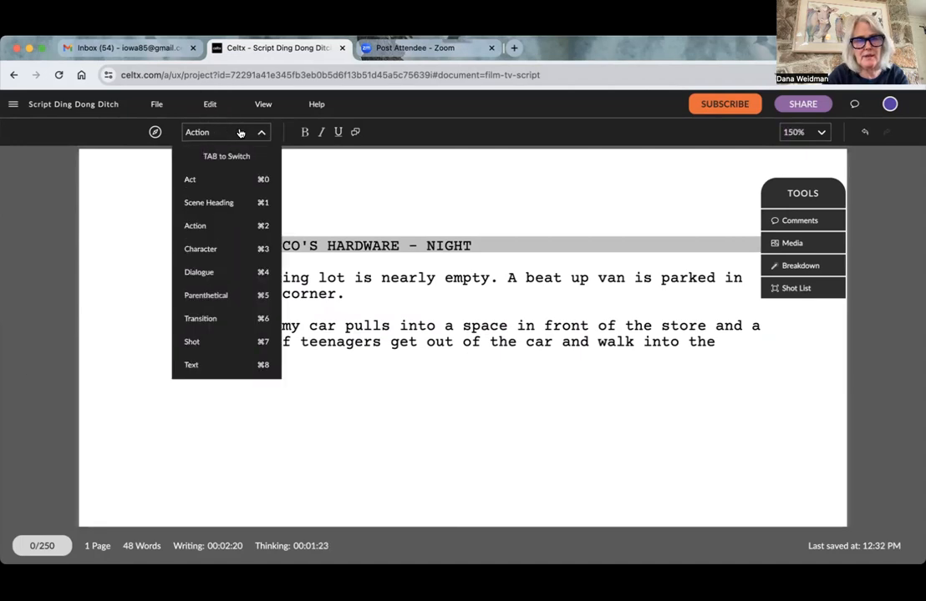
pyautogui.click(239, 133)
pyautogui.click(240, 132)
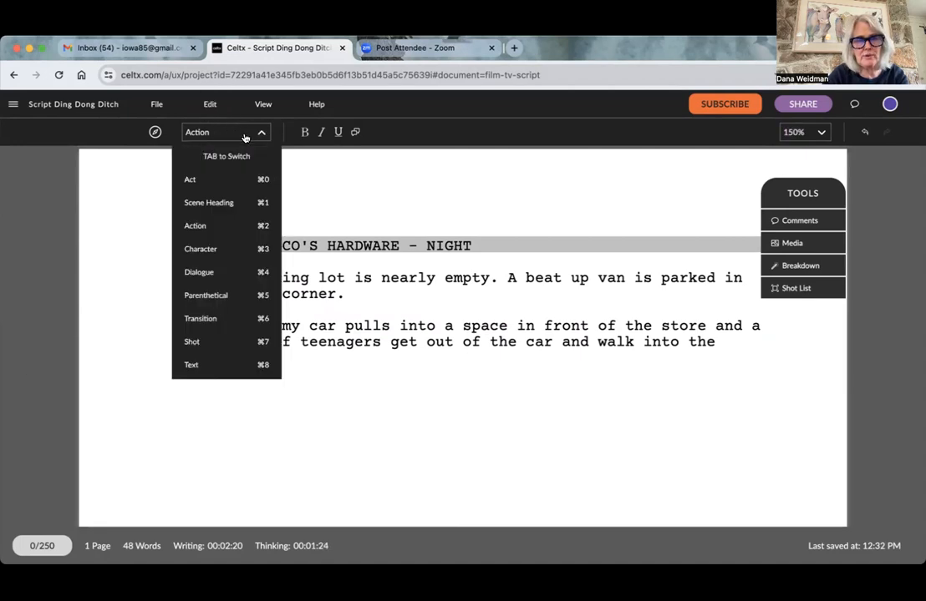
pyautogui.click(209, 197)
pyautogui.write('INT')
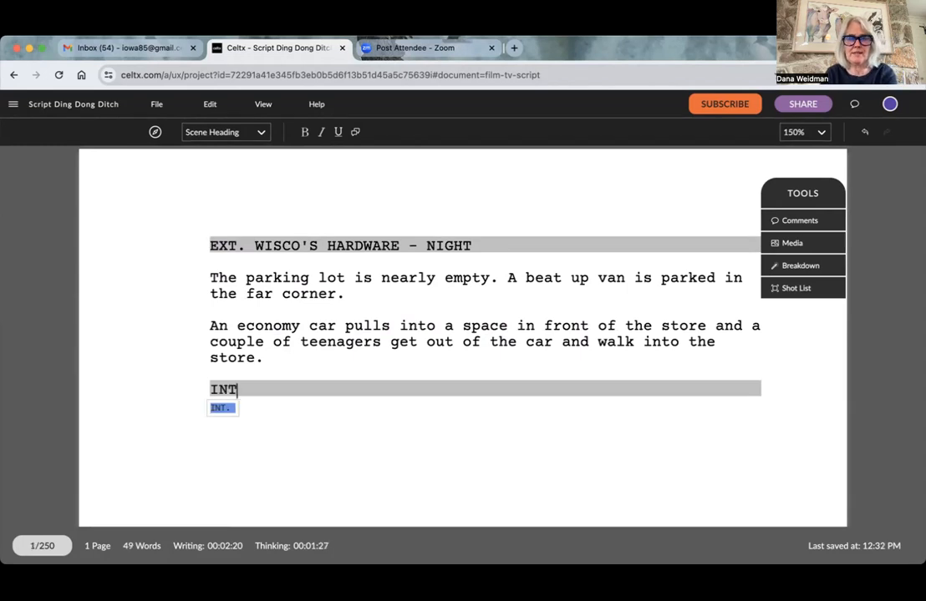
pyautogui.write('. WISCO')
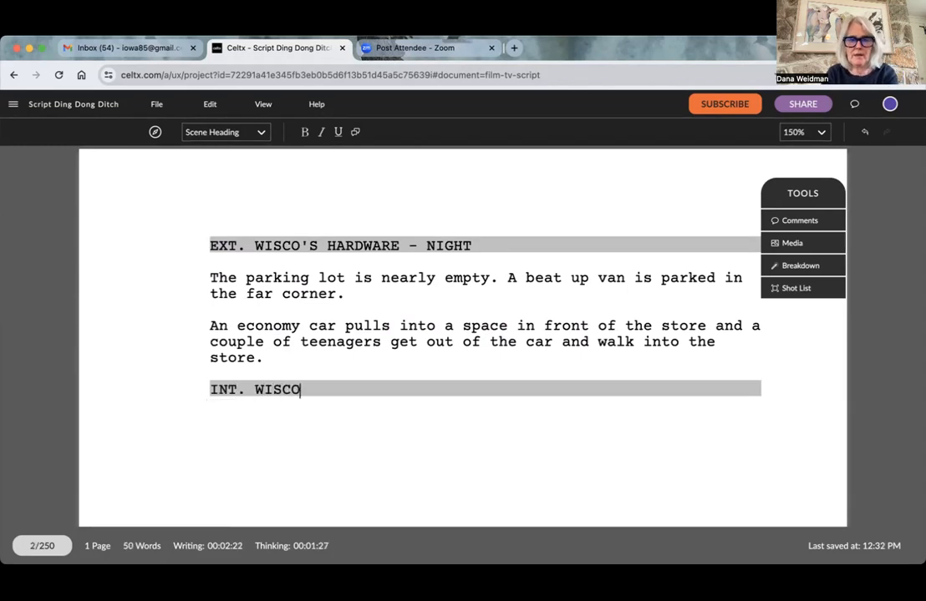
pyautogui.write("'S - ")
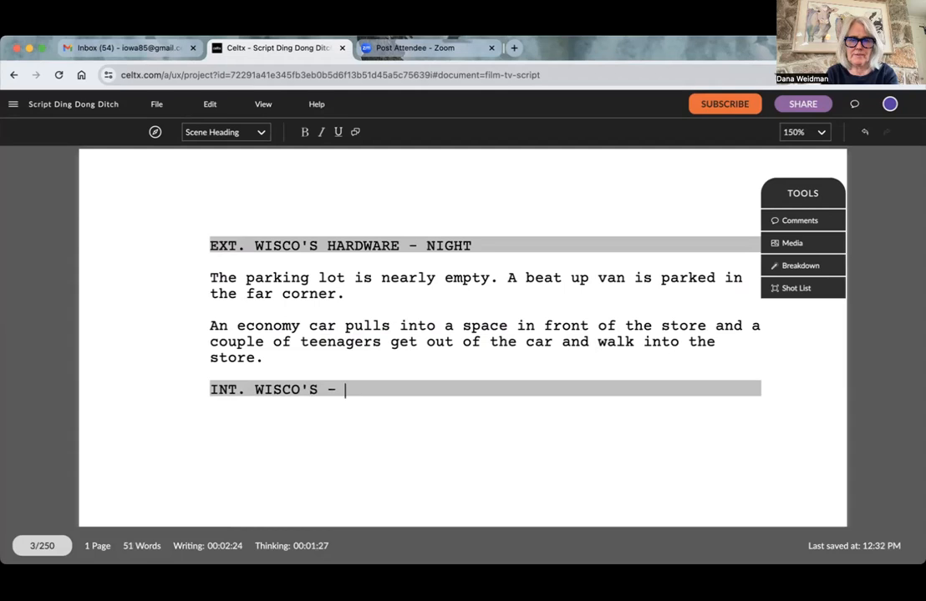
pyautogui.write('SAME')
# - Add an action line under the interior scene heading reading "The teens enter the store. It's quiet"
pyautogui.press('Return')
pyautogui.write('The teens enter the store')
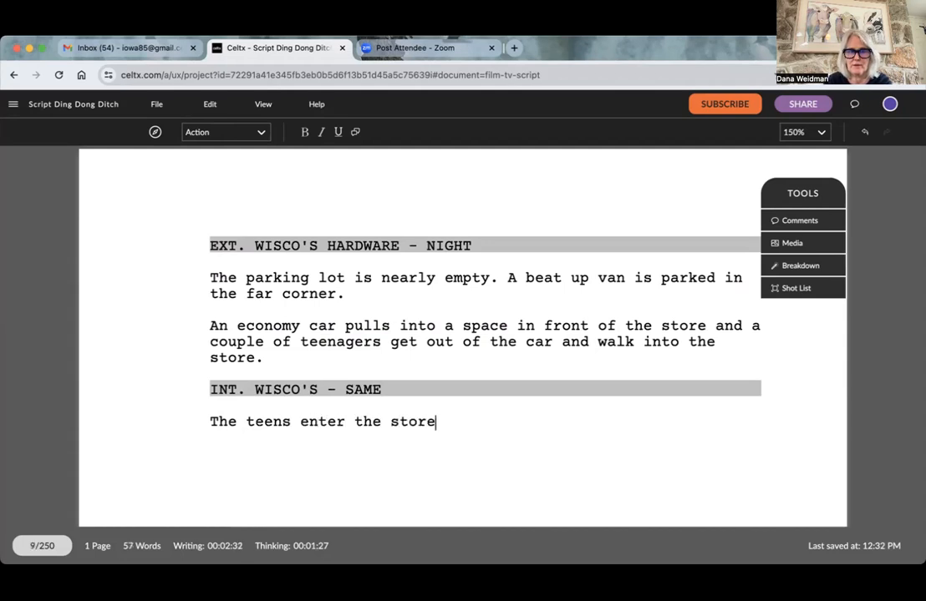
pyautogui.write(". It's quiet")
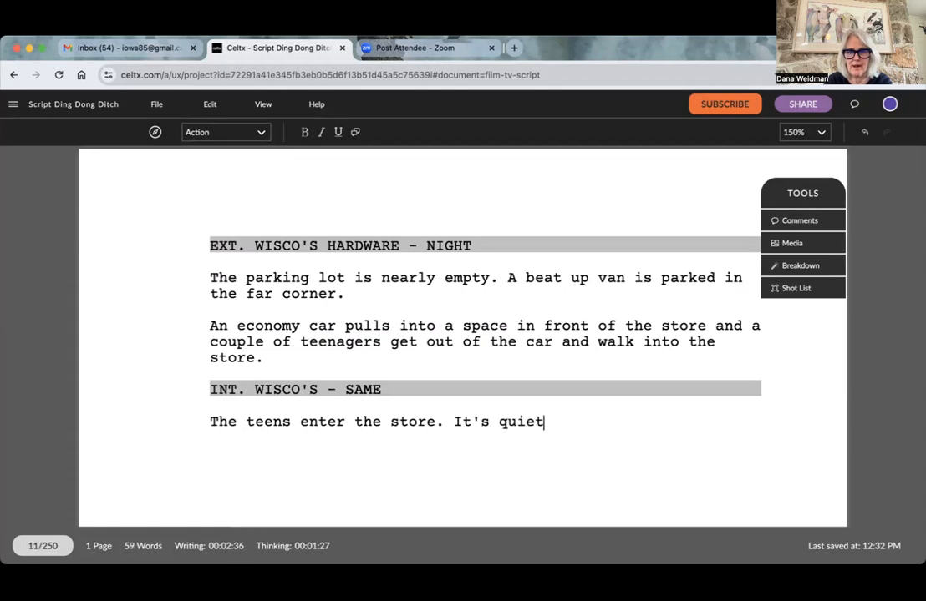
pyautogui.write('. No one ')
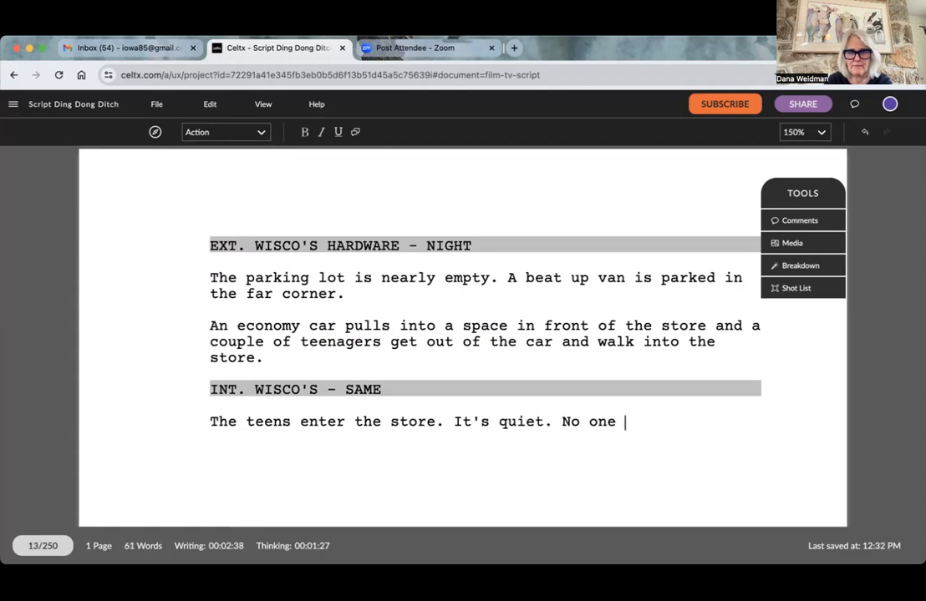
pyautogui.write('is at the ca')
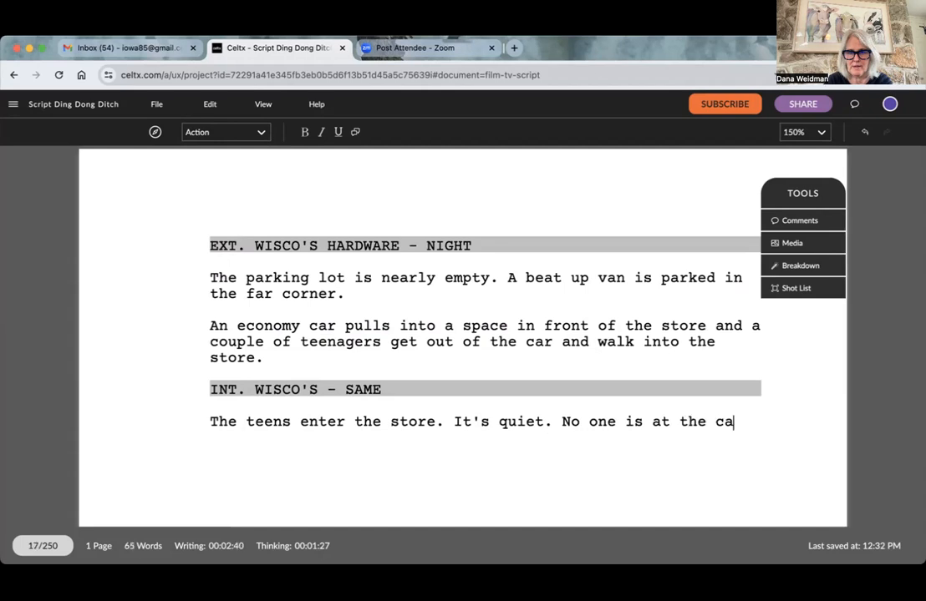
pyautogui.write('sh registers')
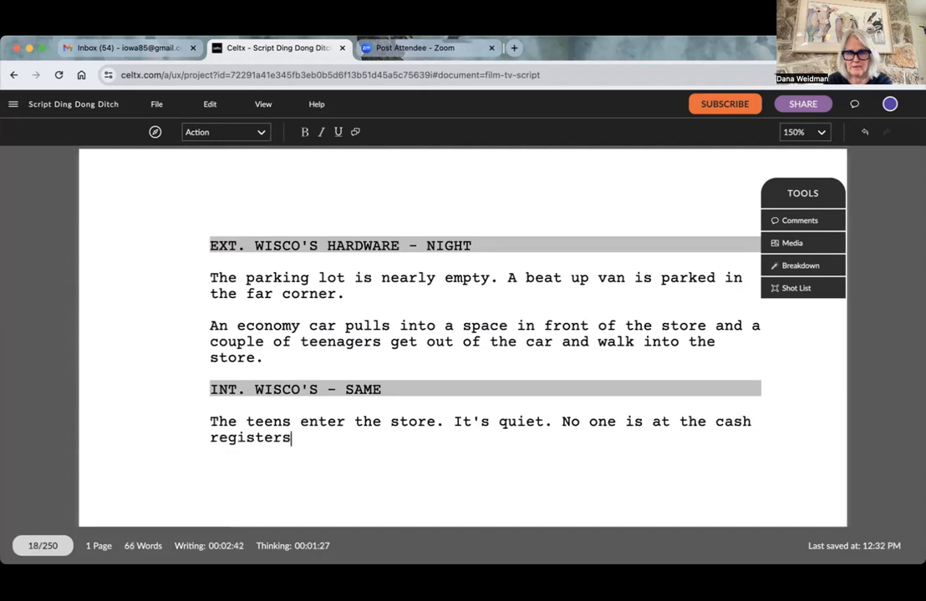
pyautogui.write(' and no one gr')
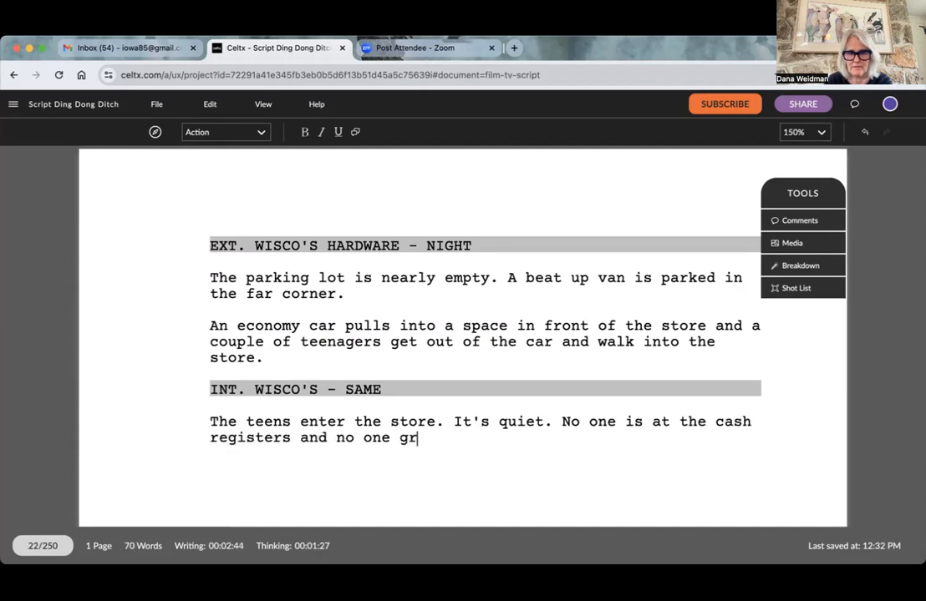
pyautogui.write('eets them at the')
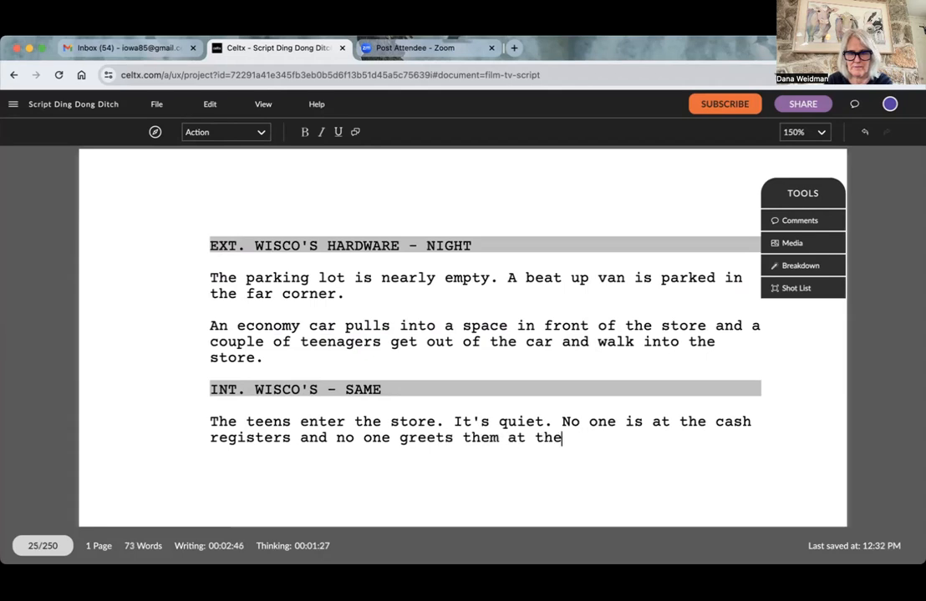
pyautogui.write(' store.')
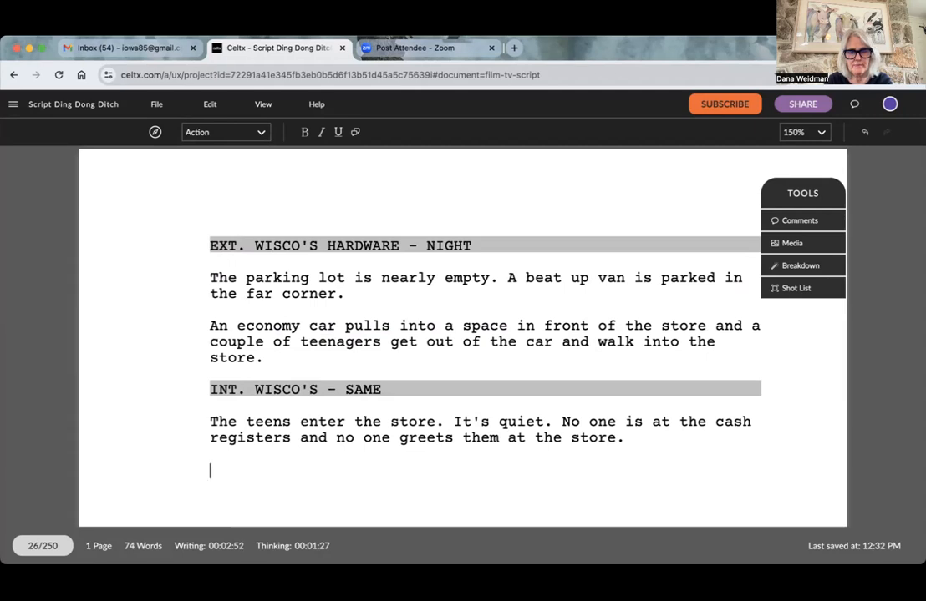
# - Add a new action paragraph reading "The teens look at each other and giggle. They are obviously stoned." followed by a blank line
pyautogui.scroll(-3, 462, 334)
pyautogui.write('The teens look at each other and giggle. They are ob')
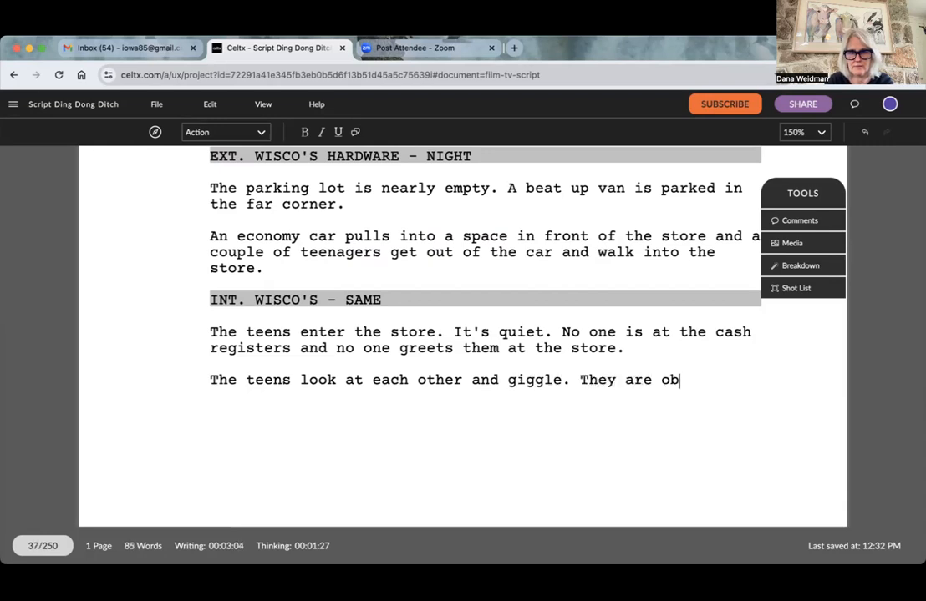
pyautogui.write('viously')
pyautogui.write('stoned')
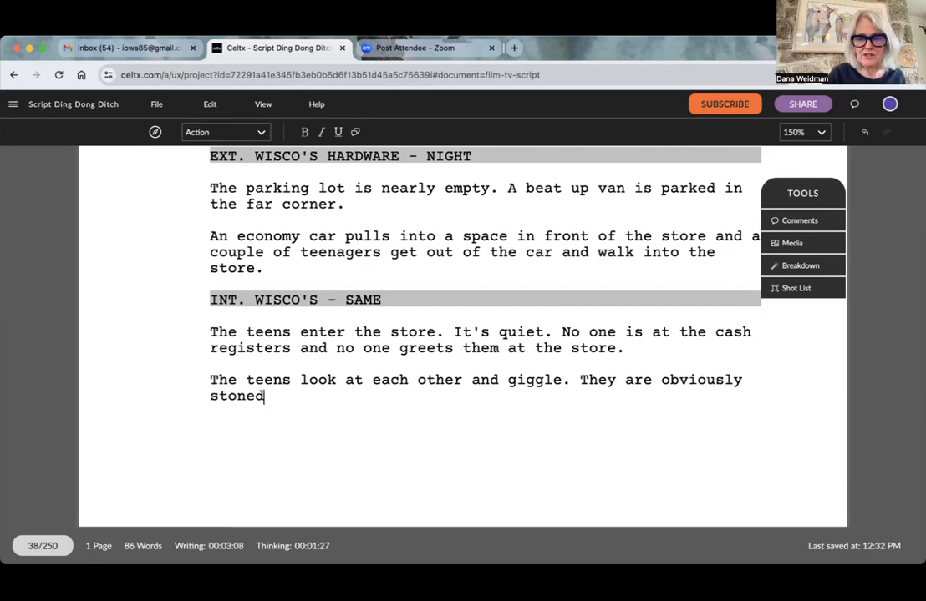
pyautogui.write('. \\')
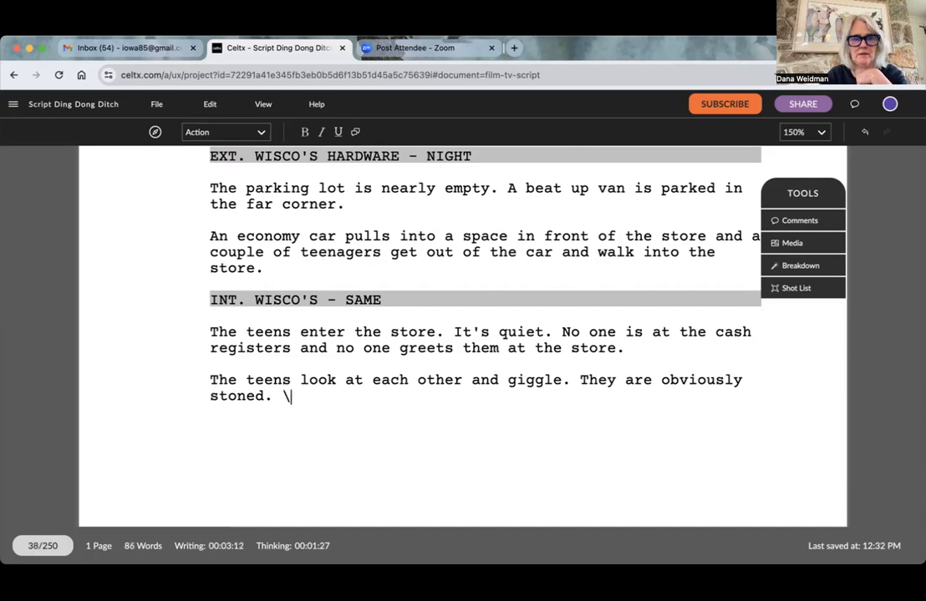
pyautogui.press('BackSpace')
pyautogui.press('Return')
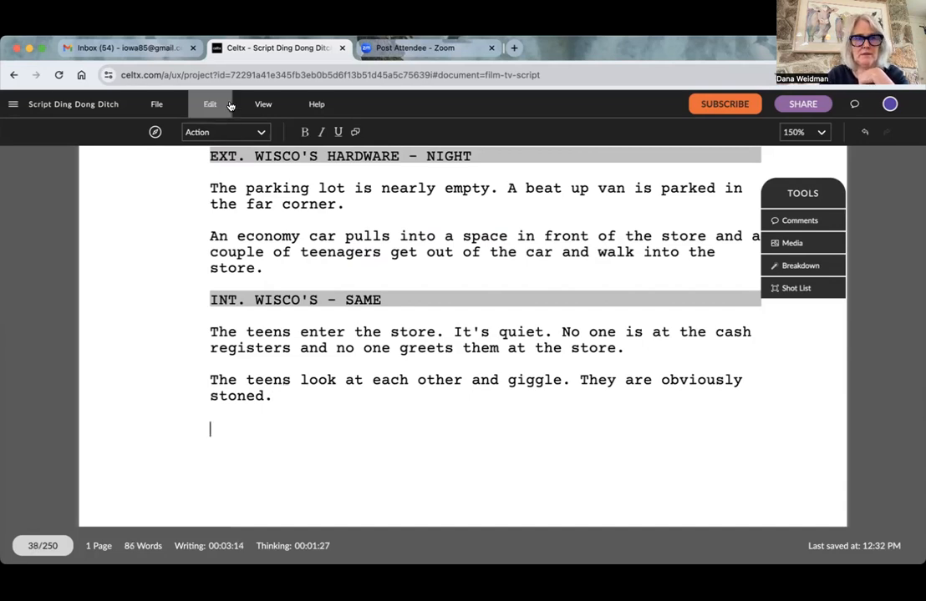
# - Format the blank line below the giggling paragraph as Character and enter the cue "TEEN"
pyautogui.click(248, 133)
pyautogui.moveTo(247, 133); pyautogui.dragTo(223, 244)
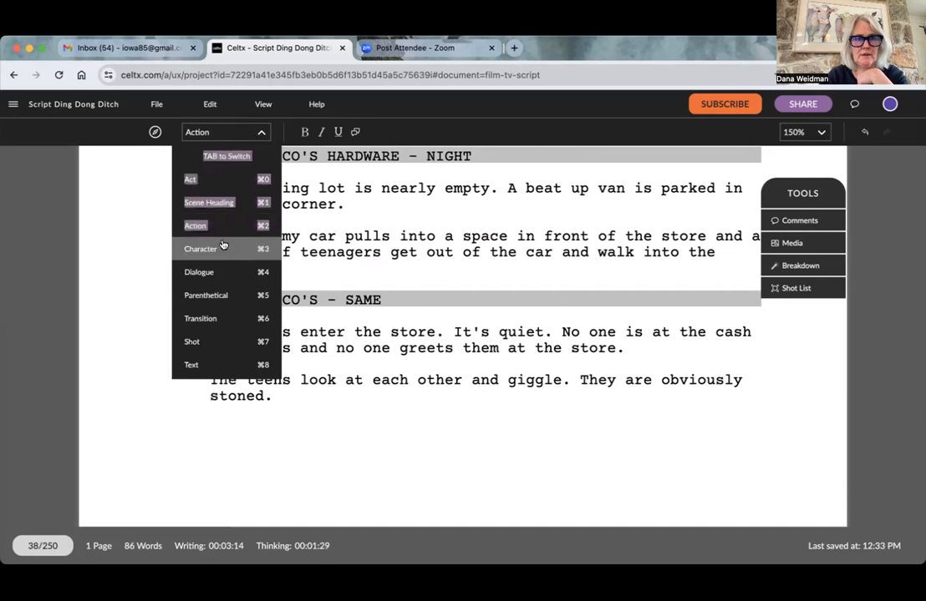
pyautogui.click(222, 244)
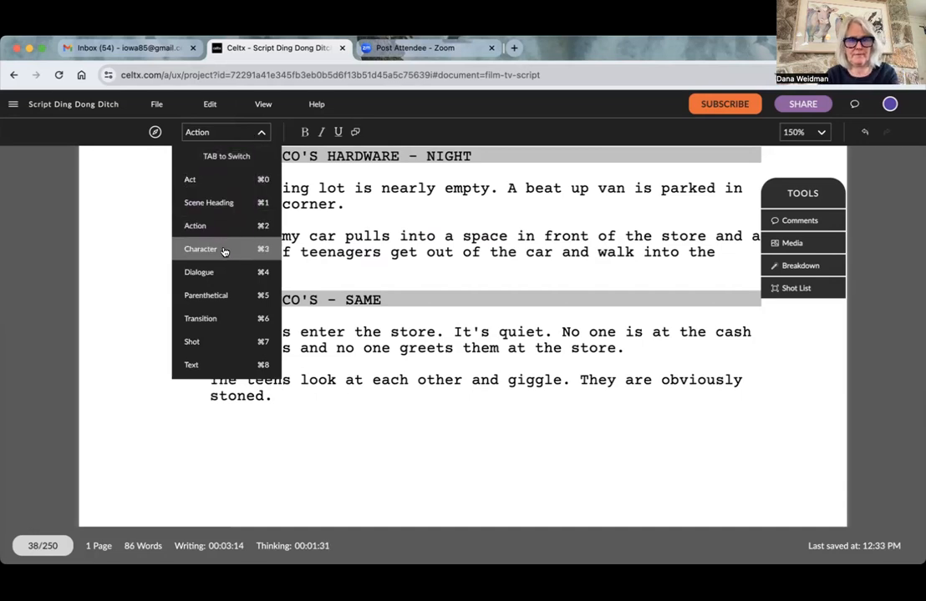
pyautogui.write('TEEN')
pyautogui.press('Return')
# - Write TEEN's dialogue "Dude, I don't think they even have food here." and start a new character line
pyautogui.write('Dude')
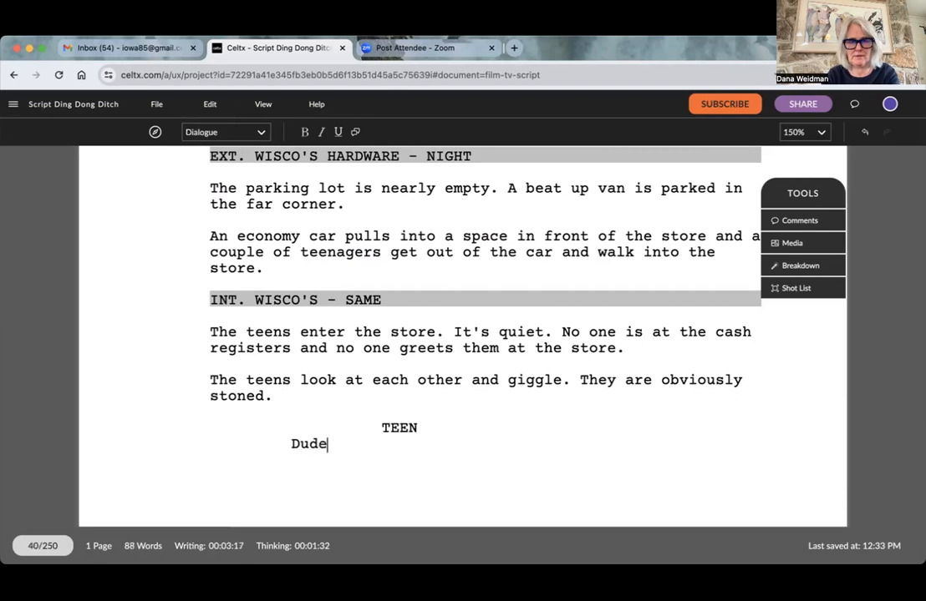
pyautogui.write(', I do')
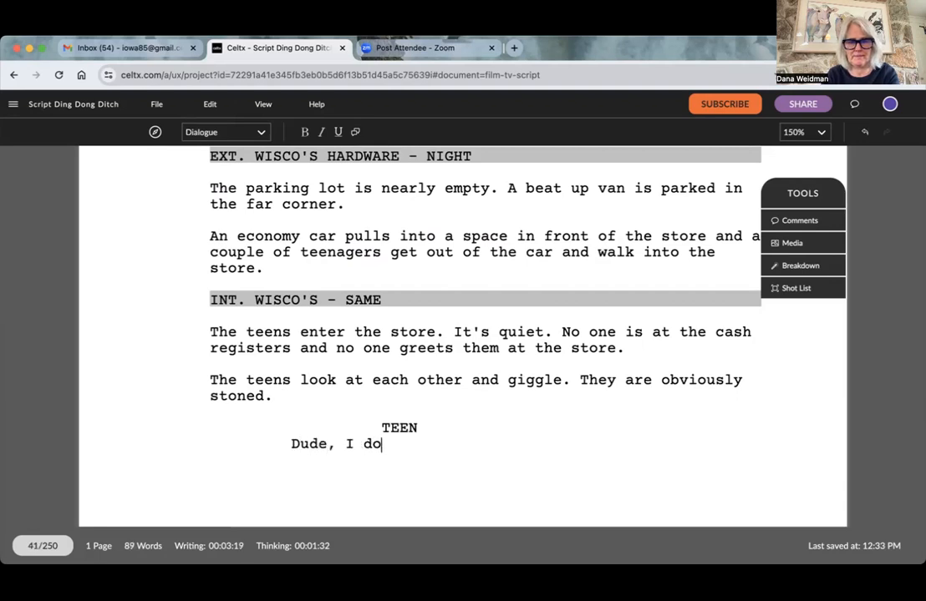
pyautogui.write("n't think they ")
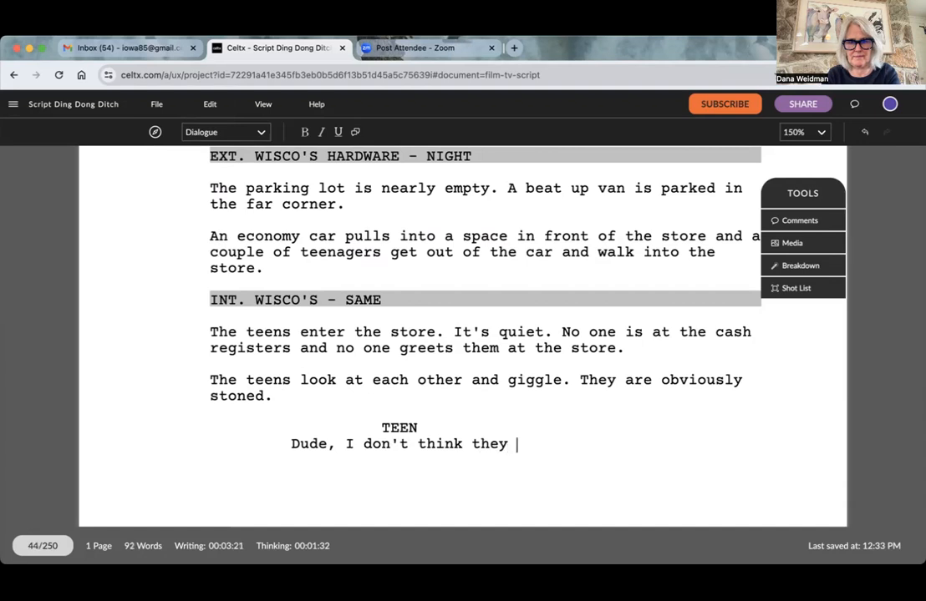
pyautogui.write('even have')
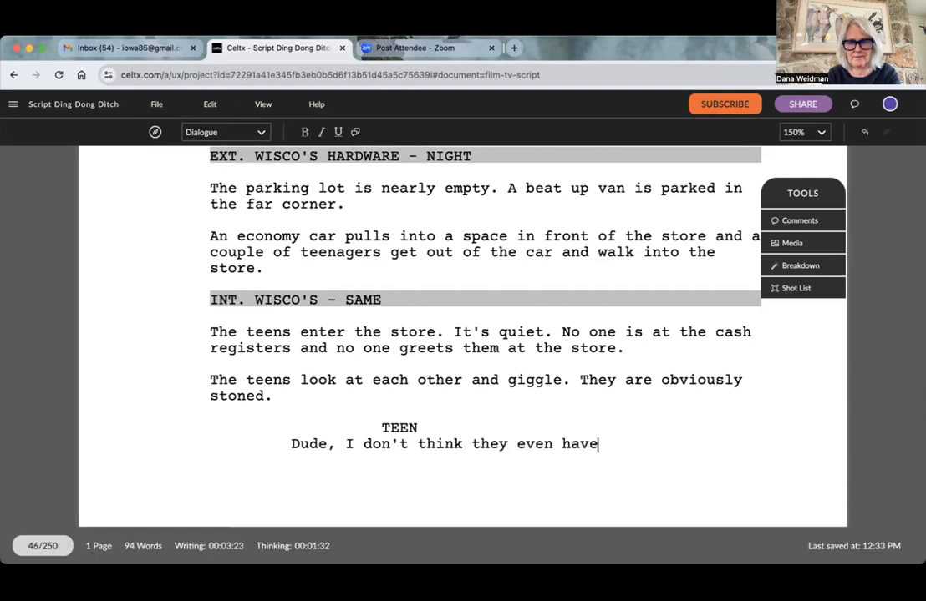
pyautogui.write(' food here')
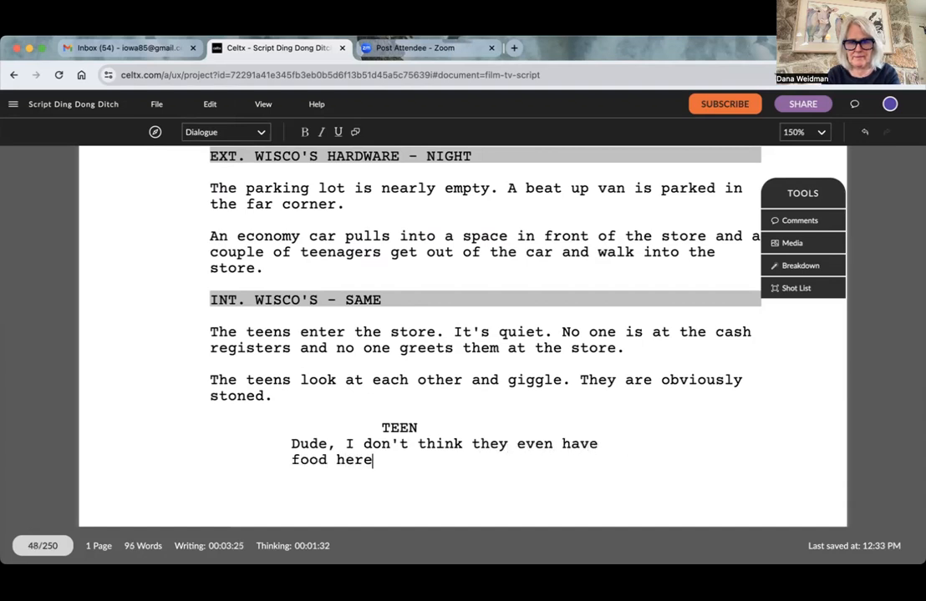
pyautogui.write('.')
pyautogui.press('Return')
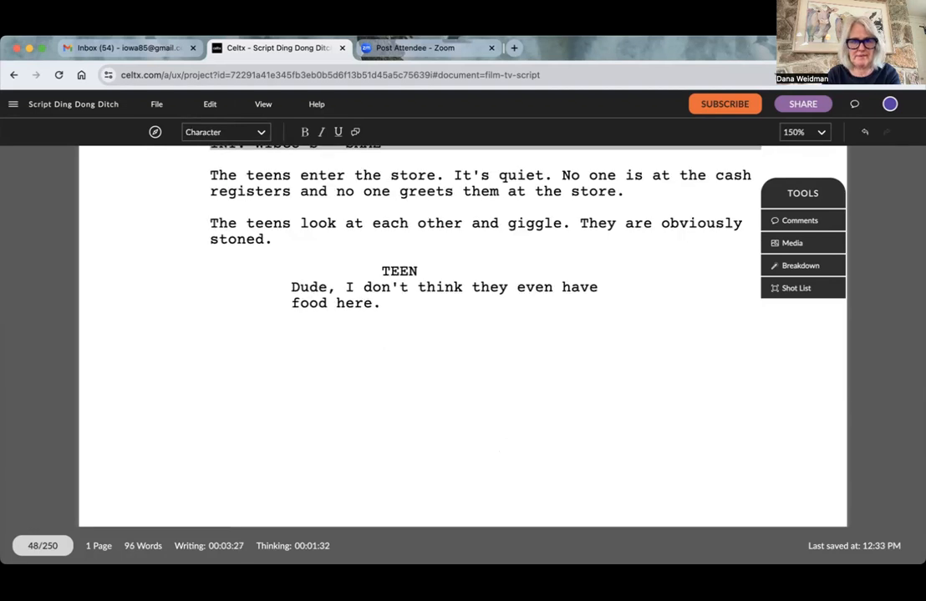
# - Enter "OTHER TEEN" as the second character cue and go on to the dialogue line
pyautogui.write('OTHER TEEN')
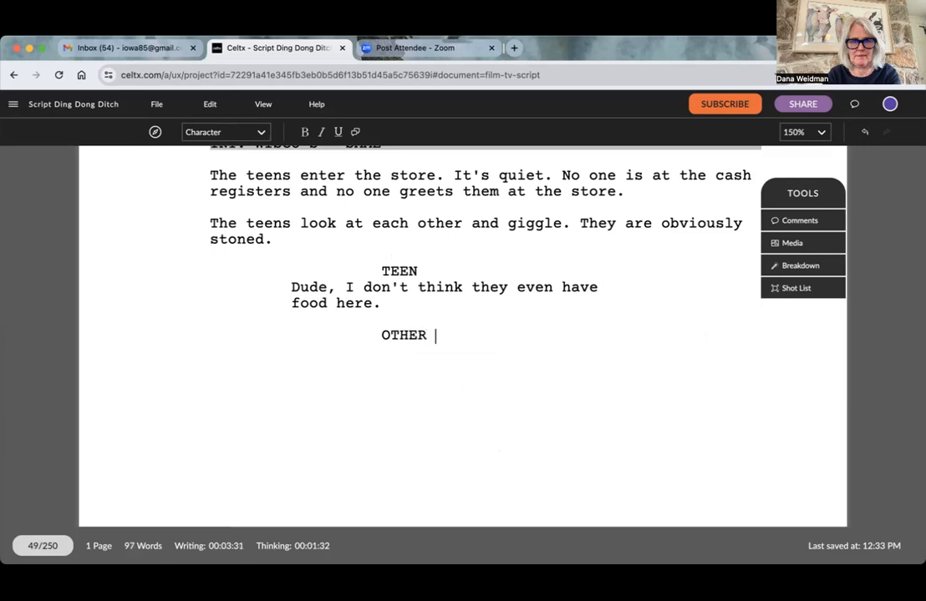
pyautogui.press('Return')
# - Write OTHER TEEN's dialogue "Seriously then have to have Doritos. Look." and start a new line below it
pyautogui.write('Seriously then have to have ')
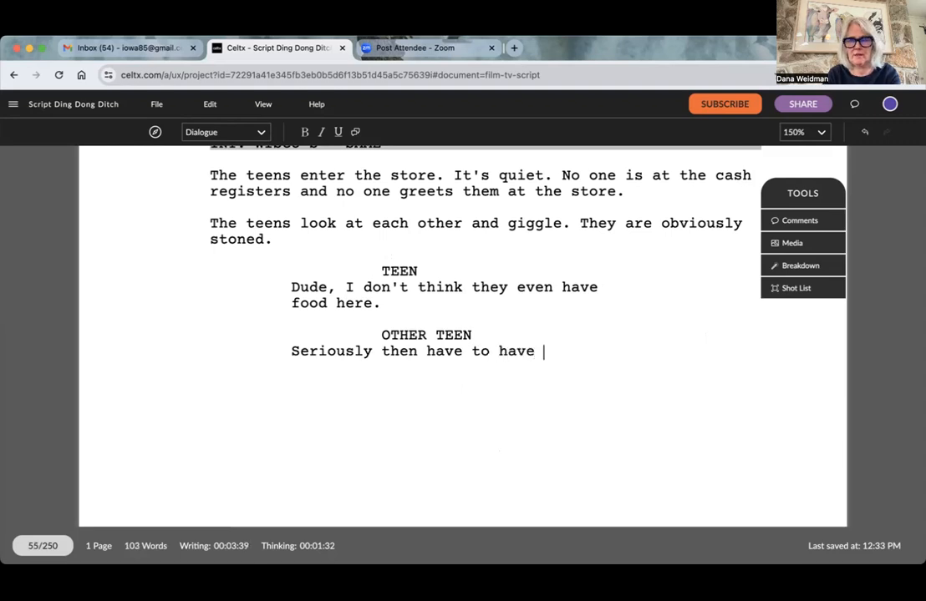
pyautogui.write('Doriti')
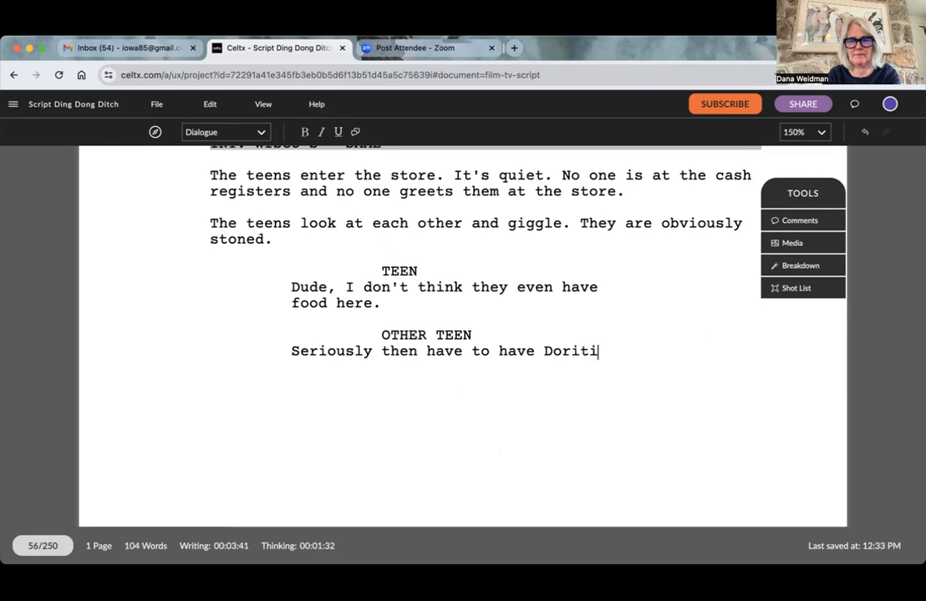
pyautogui.press('BackSpace')
pyautogui.write('oe')
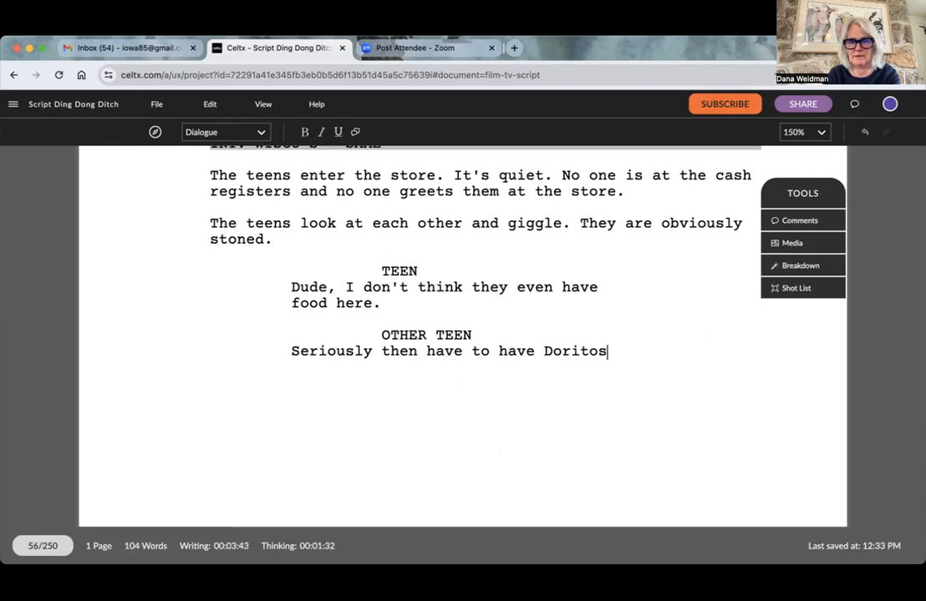
pyautogui.press('Return')
pyautogui.write('Look')
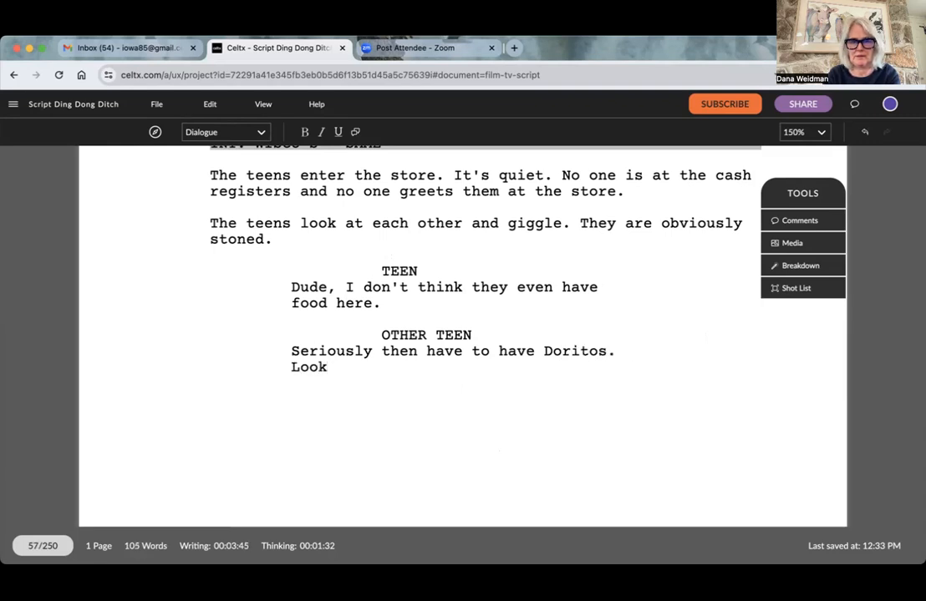
pyautogui.write('.')
pyautogui.press('Return')
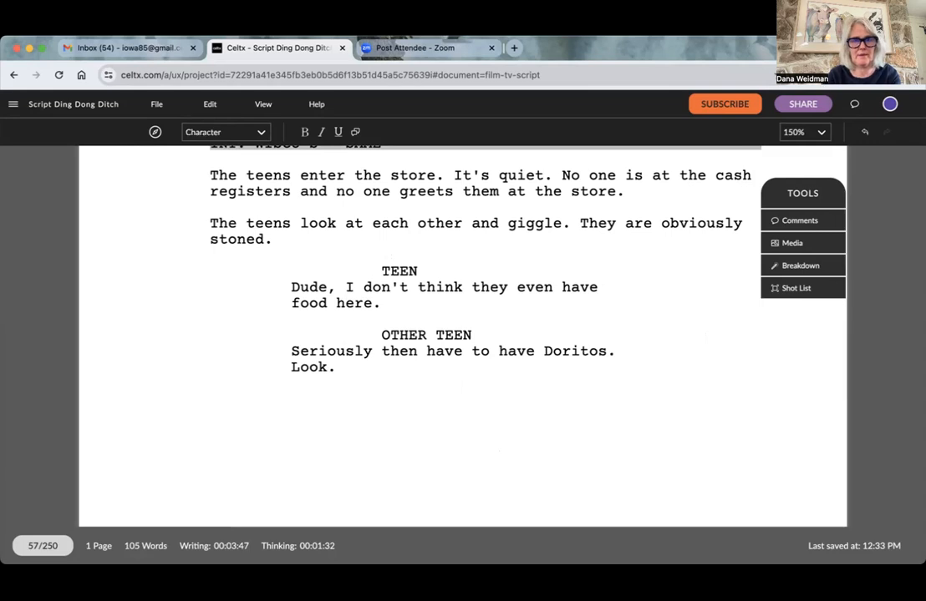
# - Format the blank line below OTHER TEEN's dialogue as Action and leave it empty
pyautogui.click(233, 134)
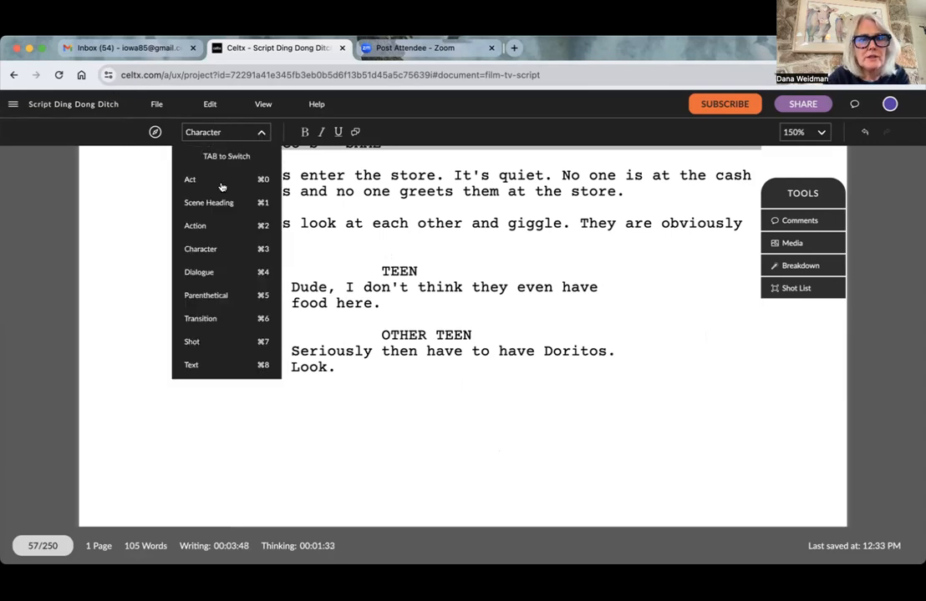
pyautogui.click(228, 222)
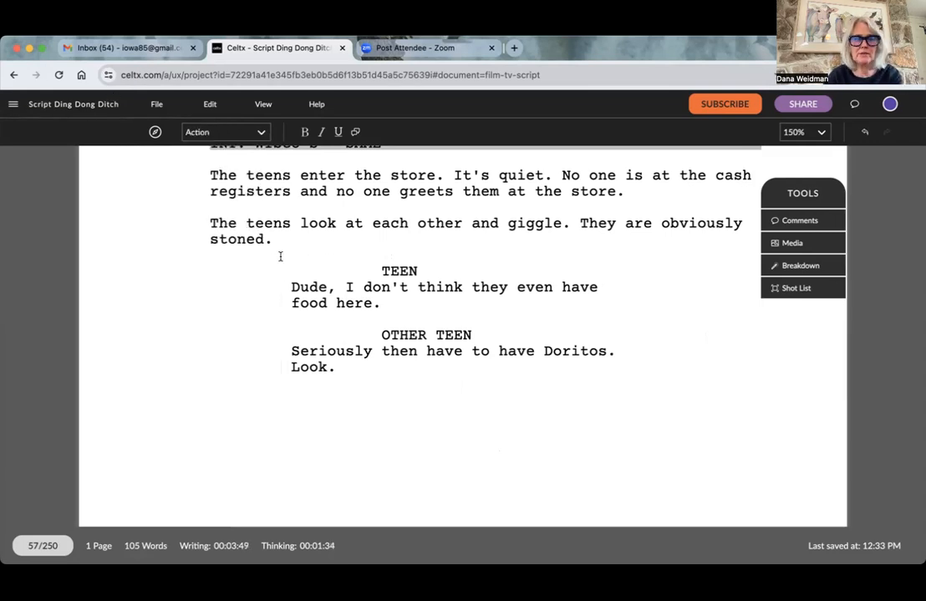
pyautogui.write('Bedi')
pyautogui.press('BackSpace')
pyautogui.press('BackSpace')
pyautogui.press('BackSpace')
pyautogui.press('BackSpace')
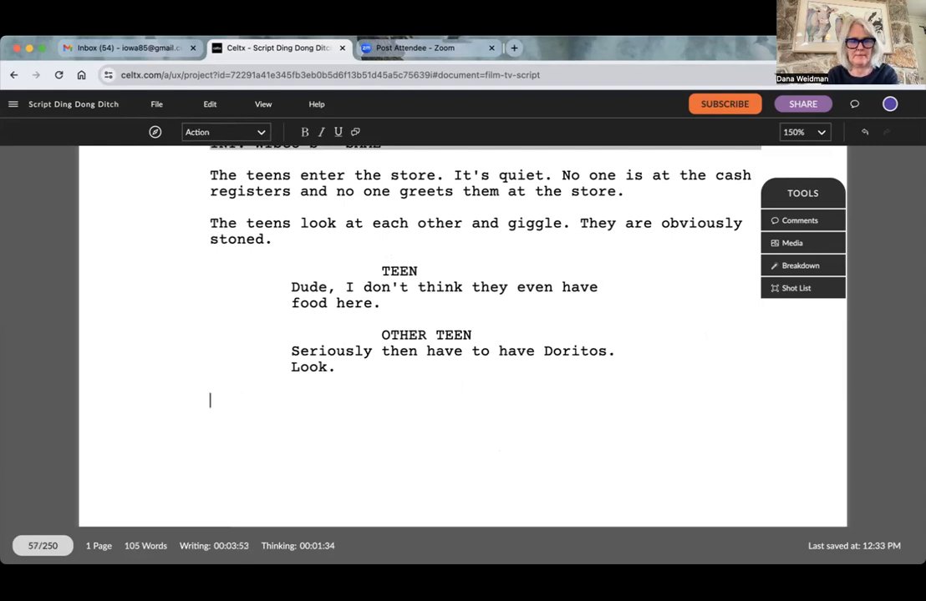
pyautogui.write('A small')
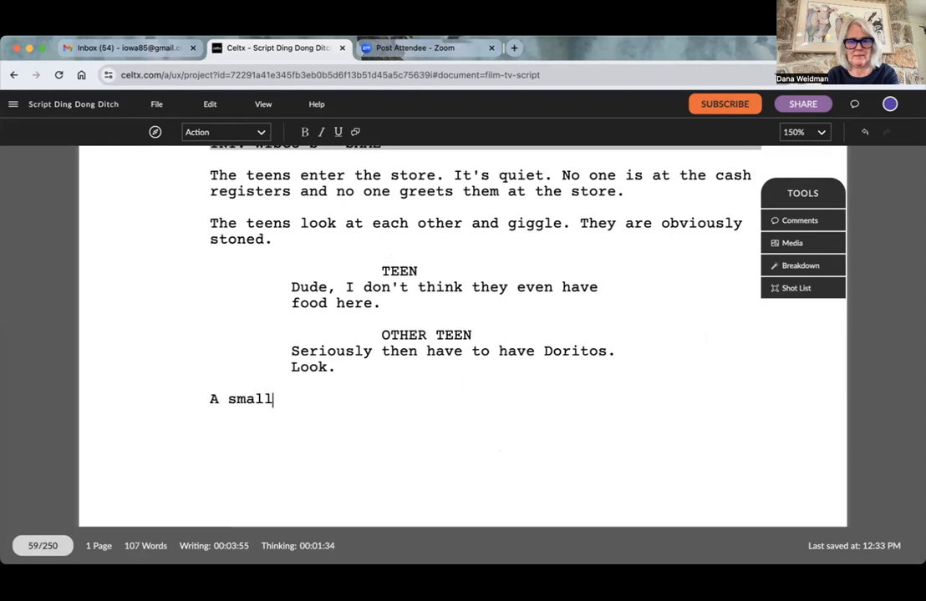
pyautogui.write(' rack of chips')
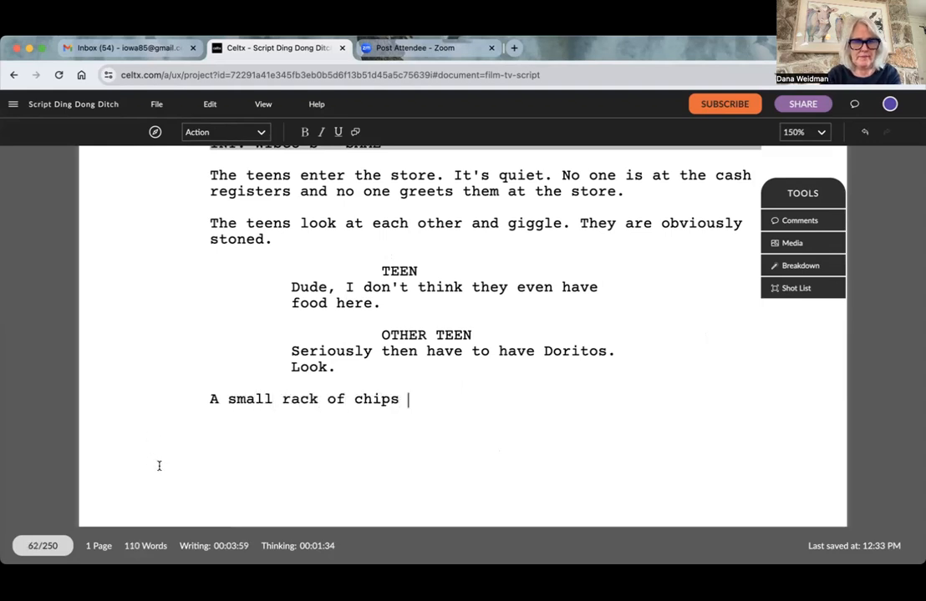
pyautogui.scroll(1, 258, 355)
pyautogui.press('BackSpace')
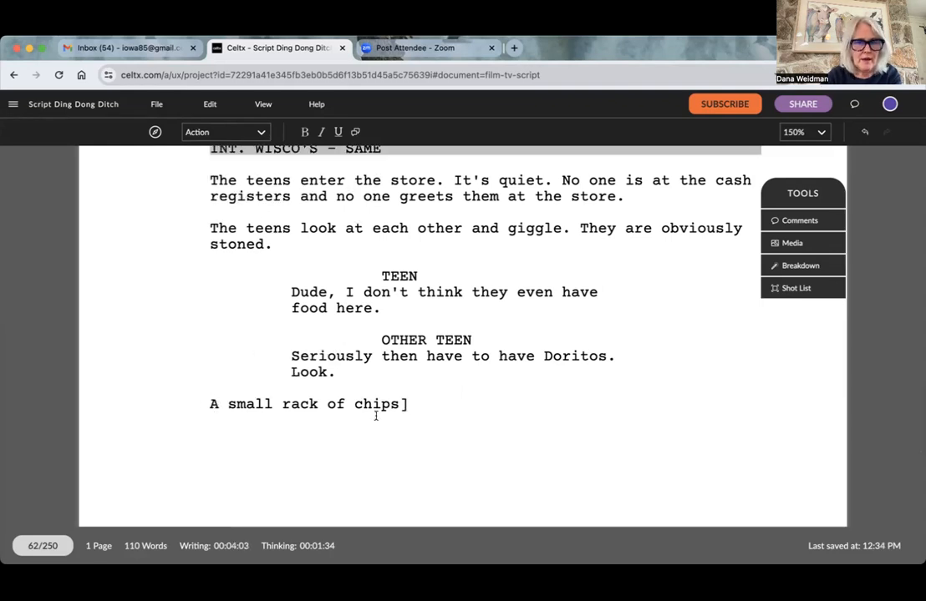
pyautogui.tripleClick(171, 411)
pyautogui.press('BackSpace')
# - Rewrite the draft Action line below OTHER TEEN's dialogue as "There is a rack of chips, throat losenges and other snacks by the cashier."
pyautogui.write('There is a rack of')
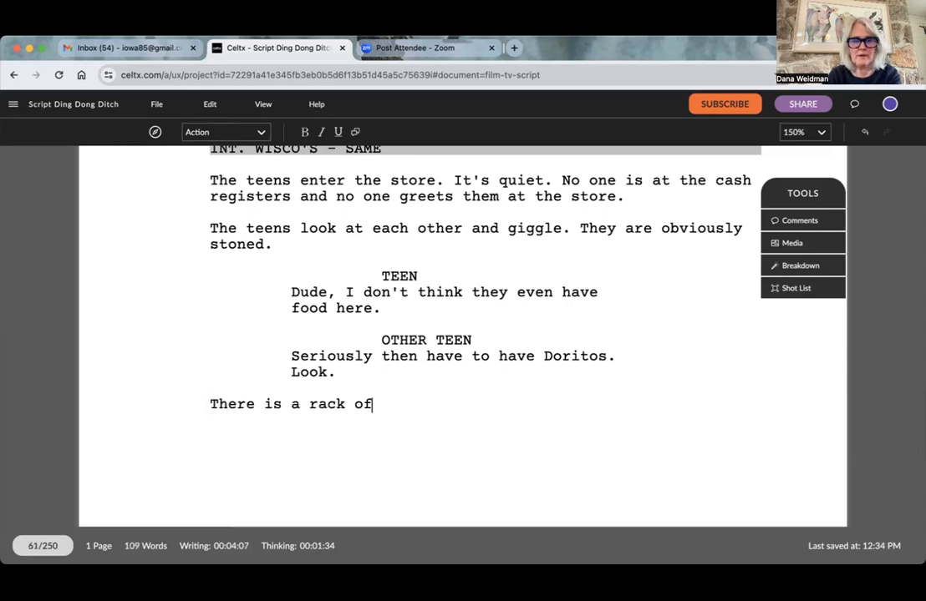
pyautogui.write(' chips, throat lo')
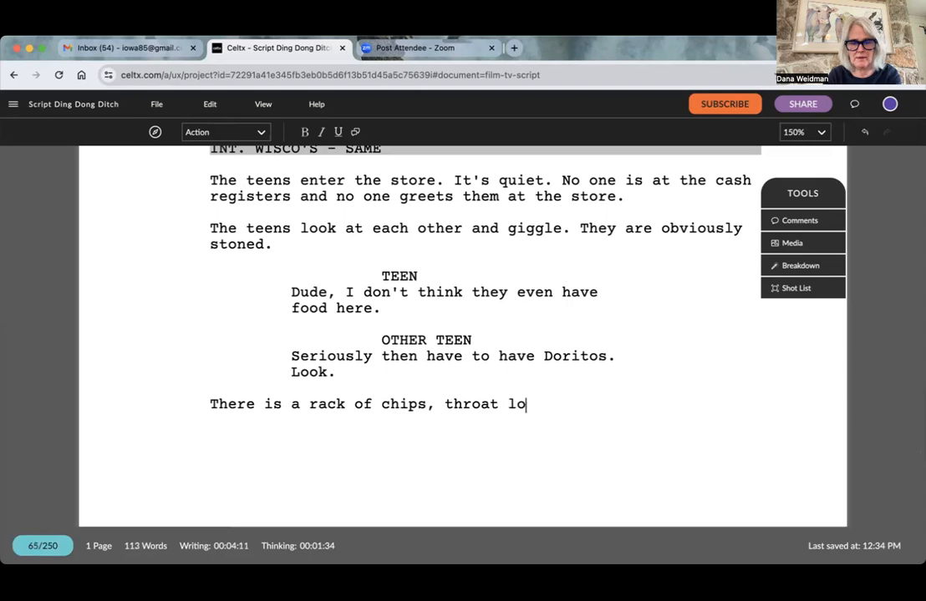
pyautogui.write('senges an')
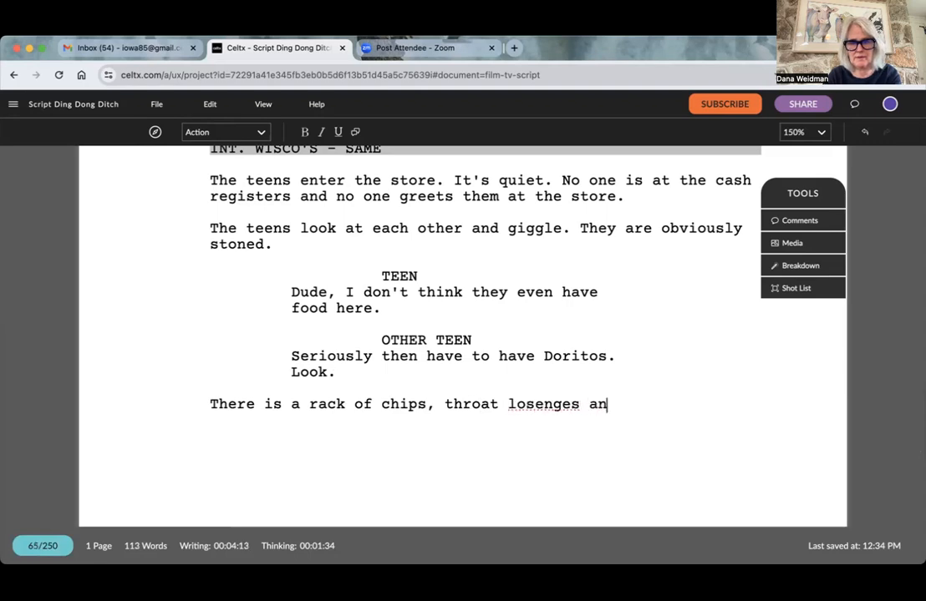
pyautogui.write('d other snack')
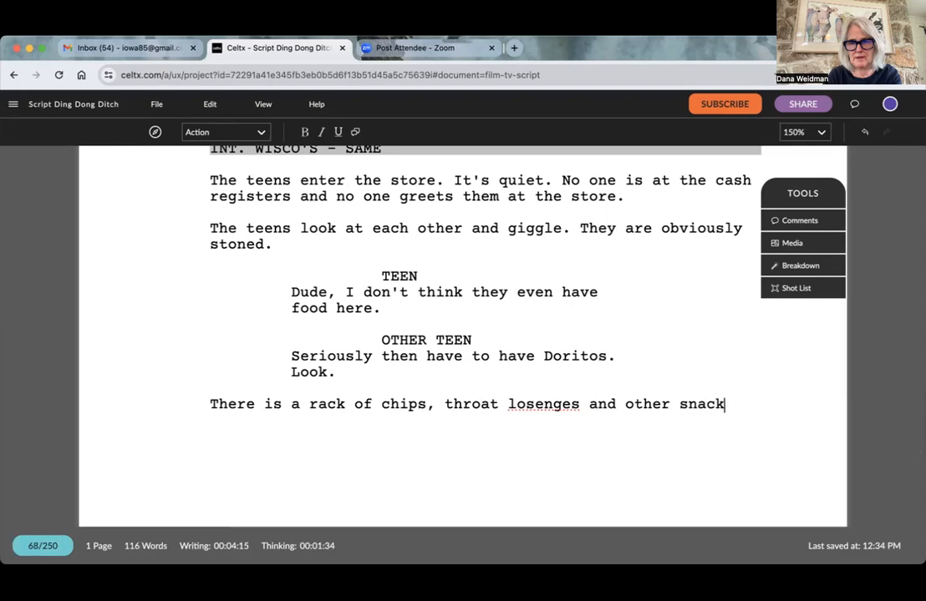
pyautogui.write('s by the ca')
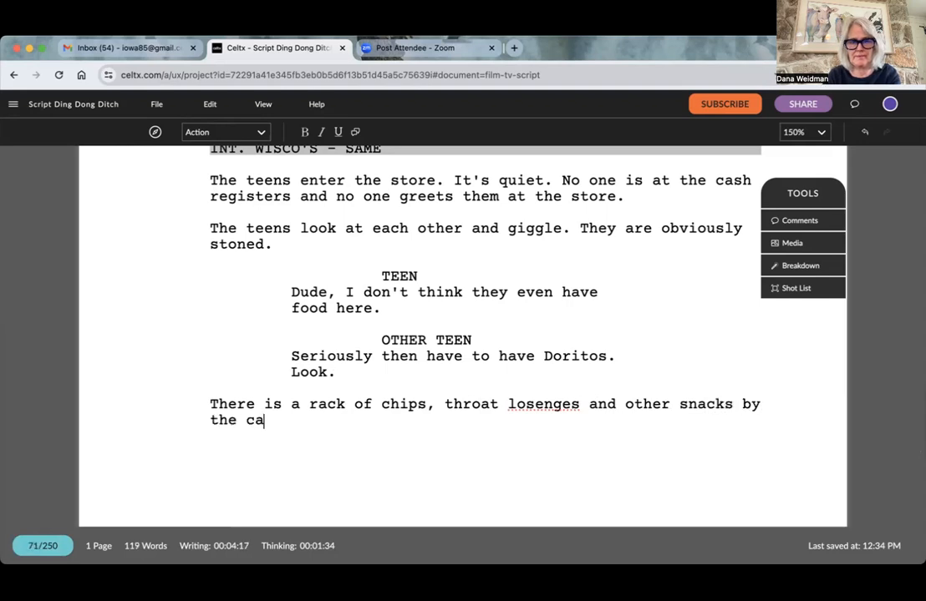
pyautogui.write('shier')
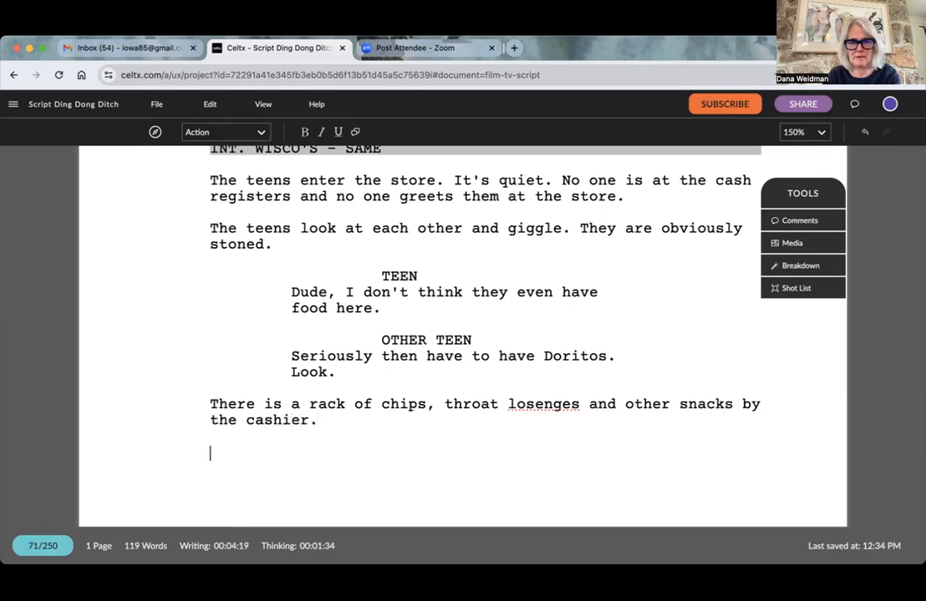
pyautogui.write('.')
pyautogui.press('Return')
# - Write the Action paragraph "The teens b-line to the snacks." below the line about the snack rack
pyautogui.write('The ')
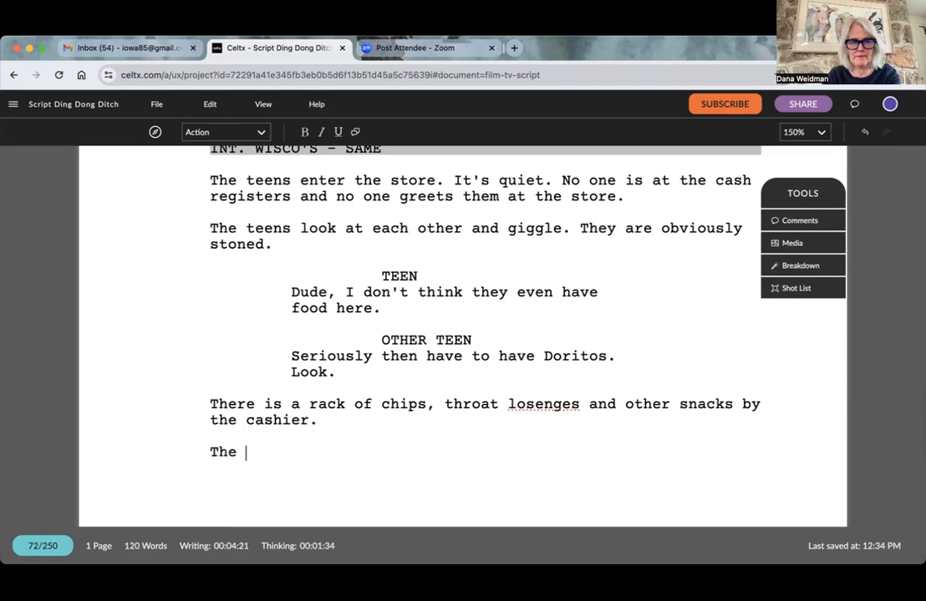
pyautogui.write('teens')
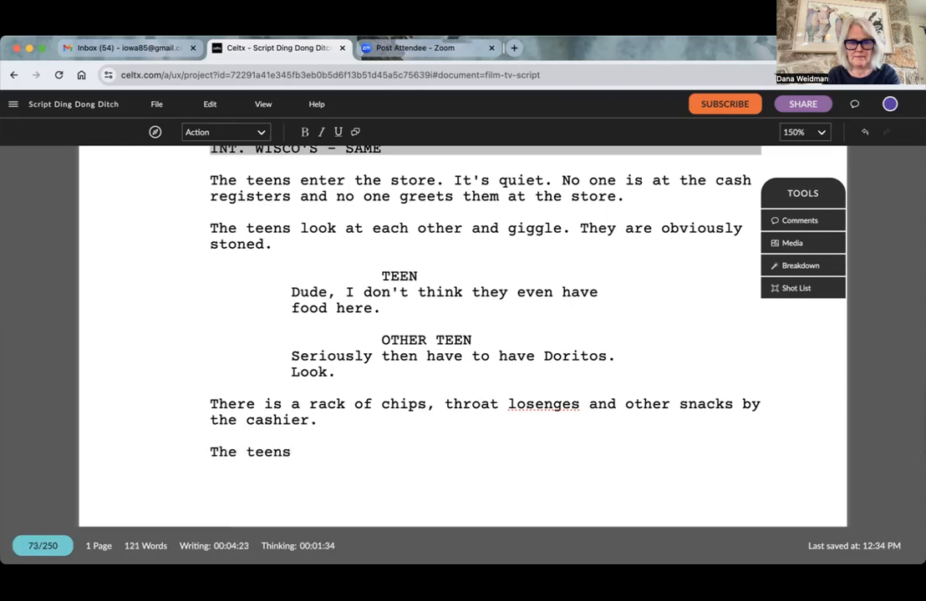
pyautogui.write(' b-line')
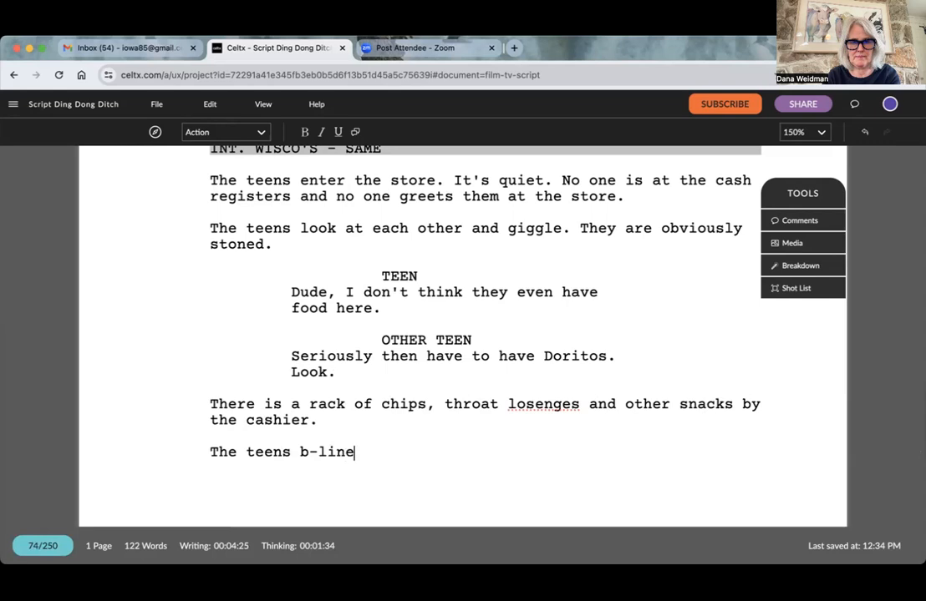
pyautogui.write(' to the snacks')
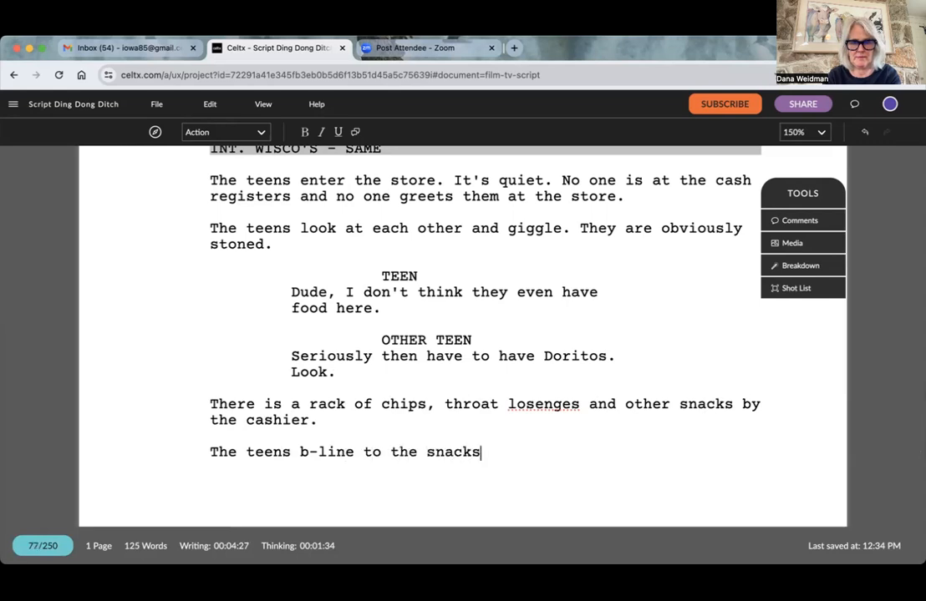
pyautogui.write('. ')
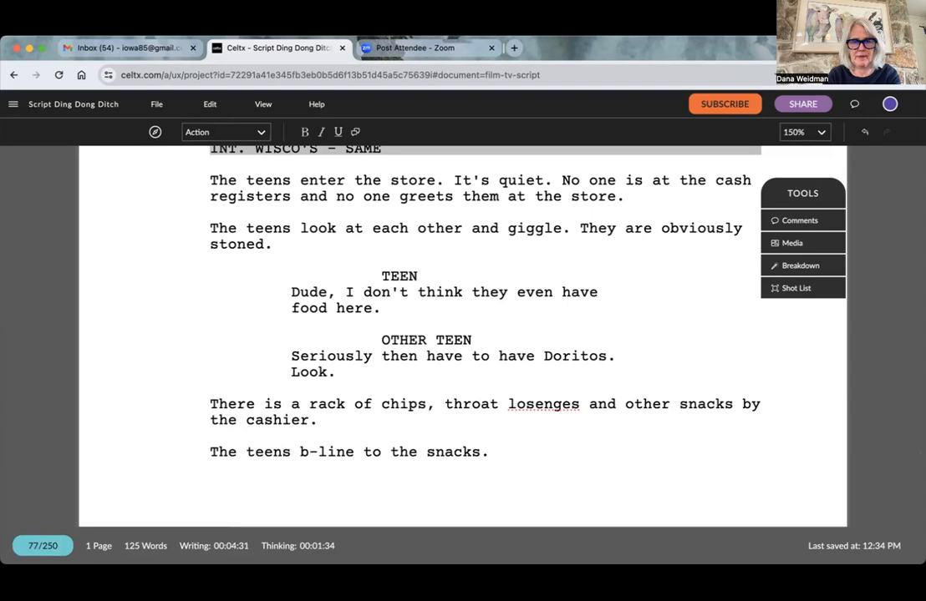
pyautogui.write('O')
pyautogui.write('Tea')
pyautogui.press('BackSpace')
pyautogui.press('BackSpace')
pyautogui.write('EEN')
pyautogui.press('BackSpace')
pyautogui.press('BackSpace')
pyautogui.press('BackSpace')
pyautogui.press('BackSpace')
pyautogui.press('BackSpace')
# - Write the Action line "One grabs a bag and heads for the store." and start a new line below it
pyautogui.write('One grabs a')
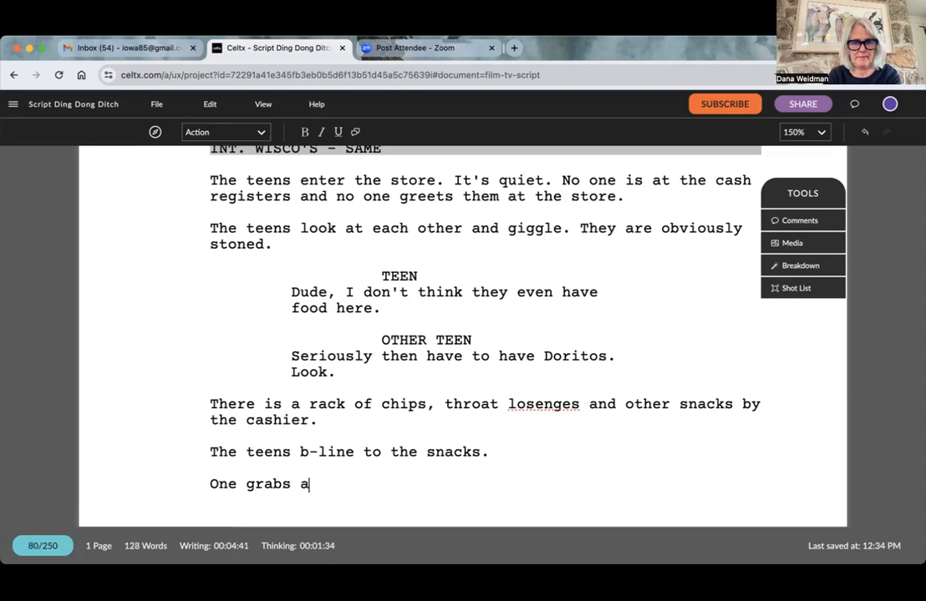
pyautogui.write(' bag and he')
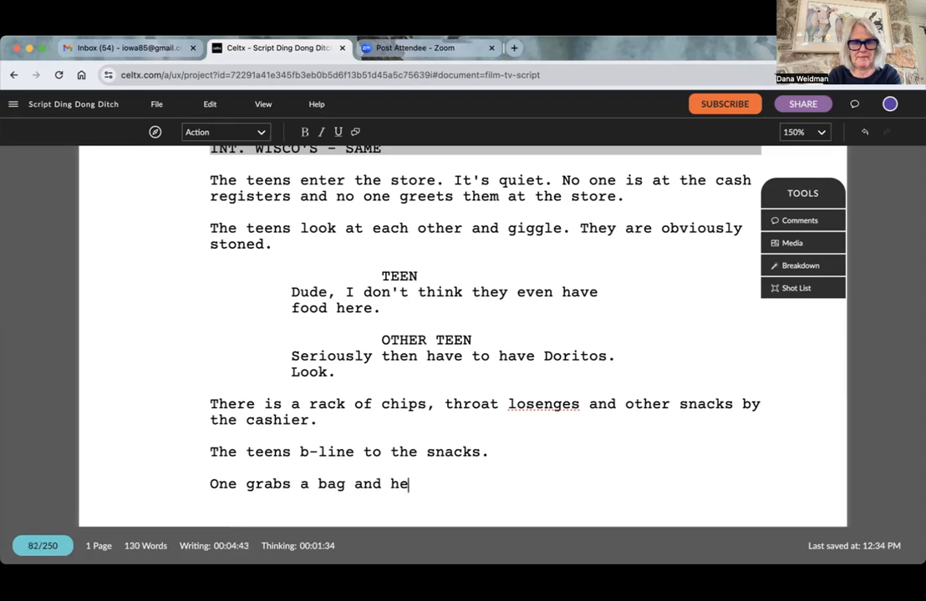
pyautogui.write('ads for the storr')
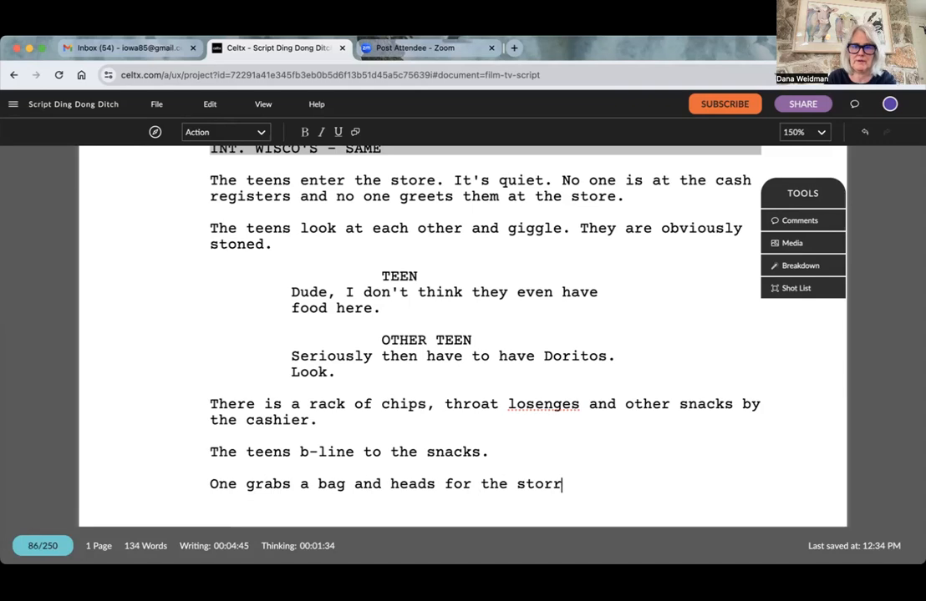
pyautogui.press('BackSpace')
pyautogui.write('e.')
pyautogui.press('Return')
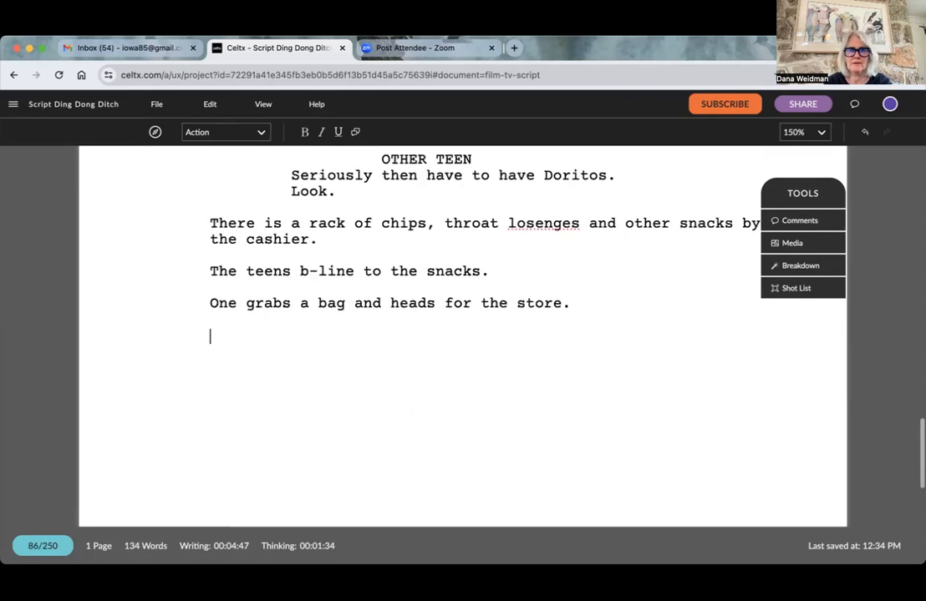
# - Format the new line as Character, enter the cue "OTHER TEEN" and begin the dialogue with "Did you hear tha"
pyautogui.click(214, 128)
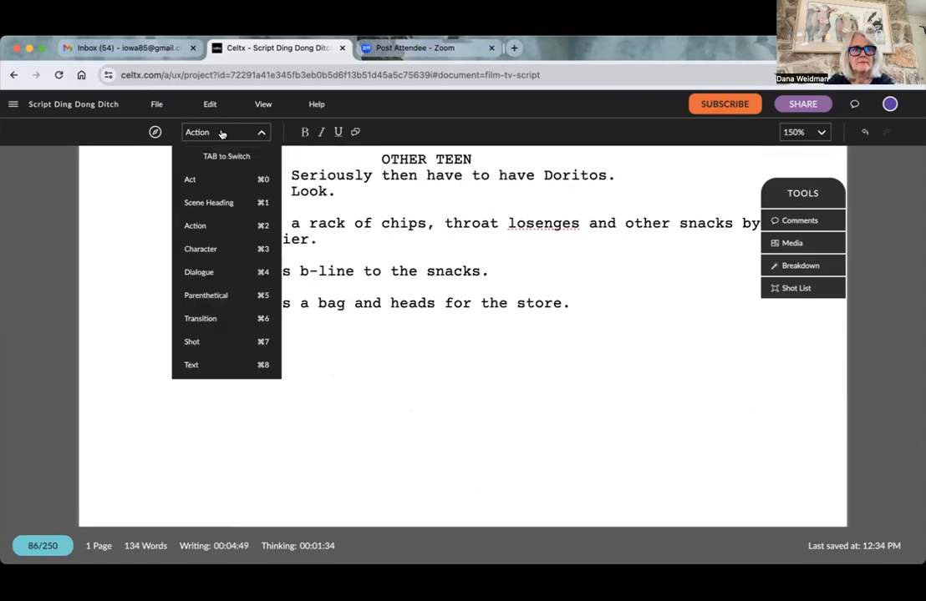
pyautogui.click(235, 238)
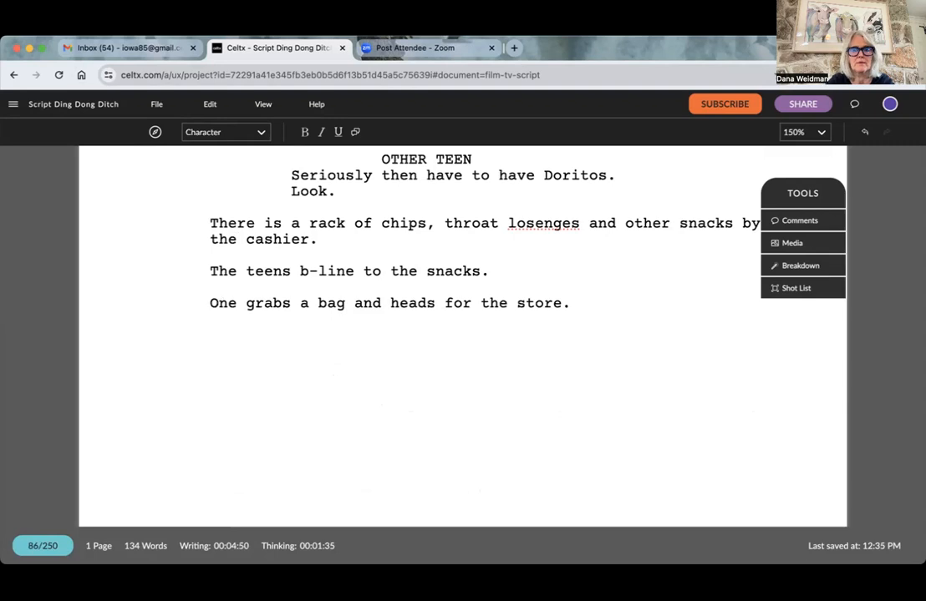
pyautogui.write('OTHER TEEN')
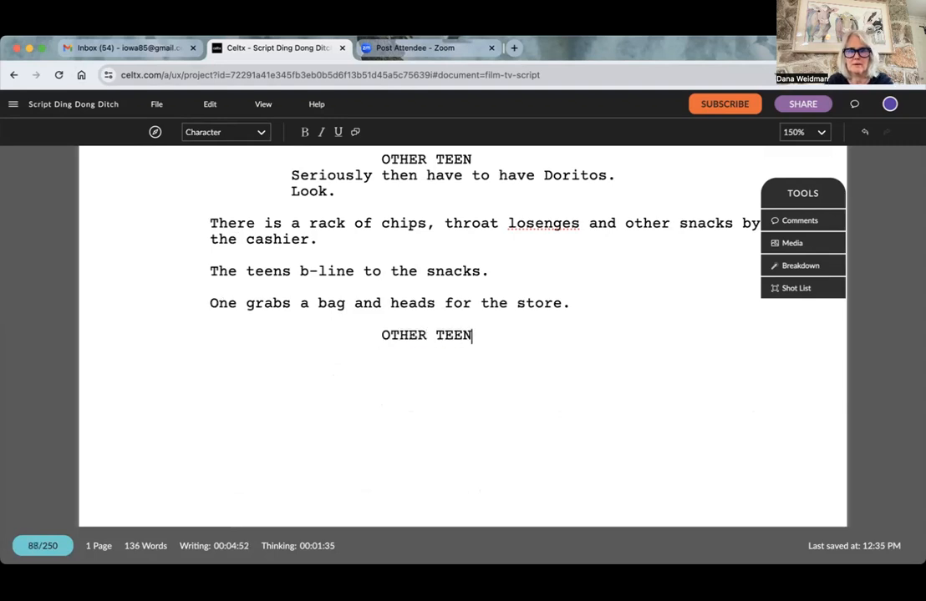
pyautogui.press('Return')
pyautogui.write('Did ')
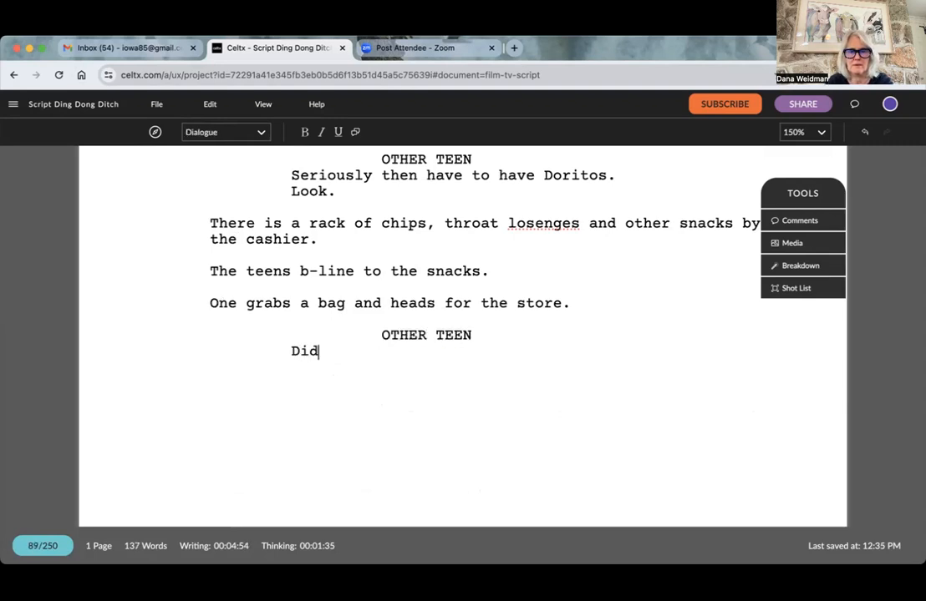
pyautogui.write('you hear tha')
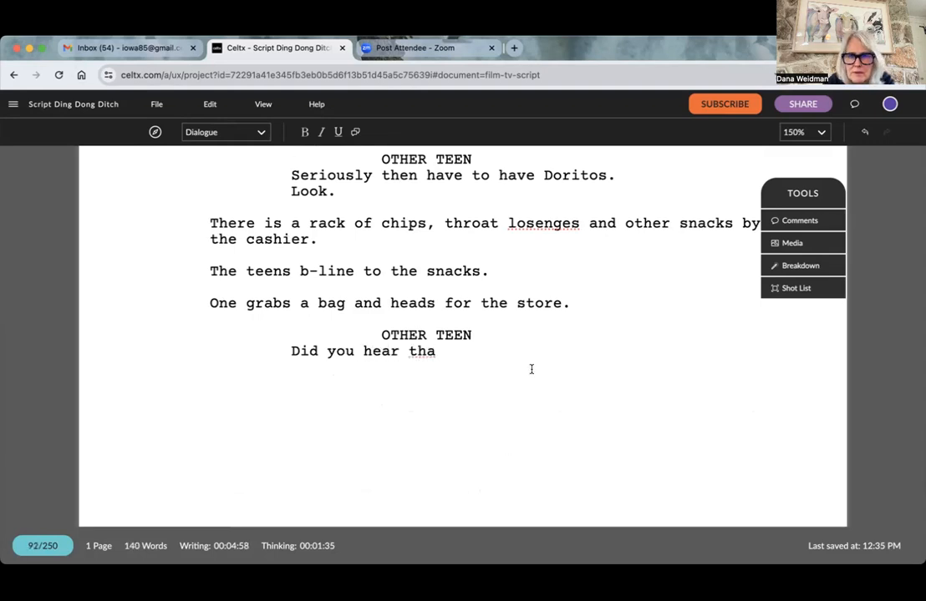
# - Replace "store" with "door" in the Action line about grabbing a bag
pyautogui.click(559, 304)
pyautogui.press('BackSpace')
pyautogui.press('BackSpace')
pyautogui.press('BackSpace')
pyautogui.press('BackSpace')
pyautogui.press('BackSpace')
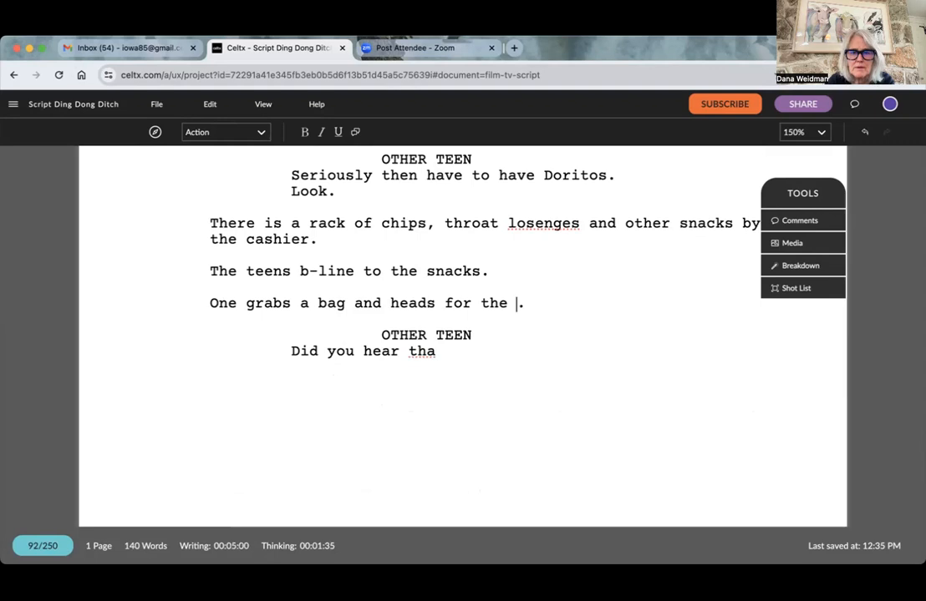
pyautogui.write('door')
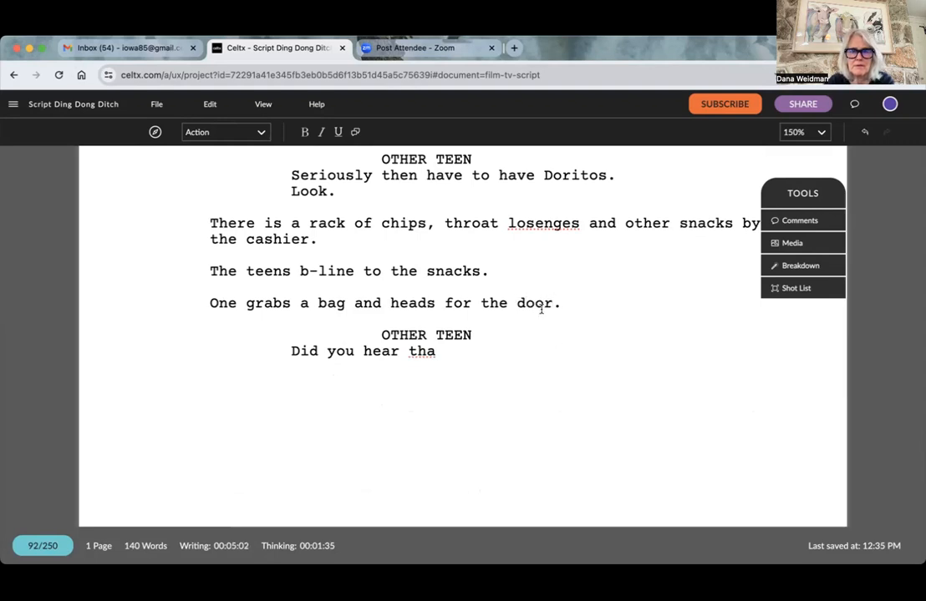
# - Complete OTHER TEEN's dialogue as "Did you hear that?" and start a new character line
pyautogui.click(436, 352)
pyautogui.write('t?')
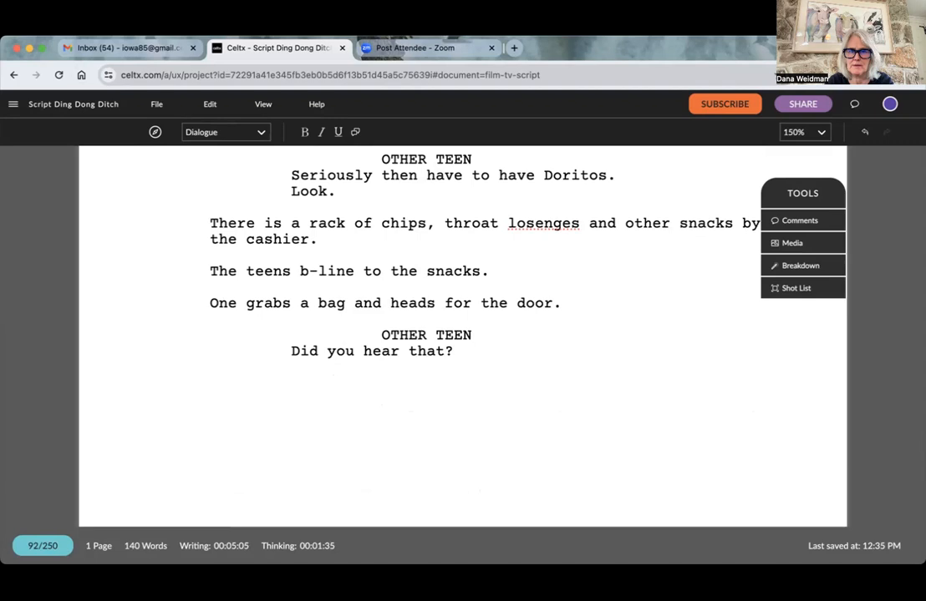
pyautogui.press('Return')
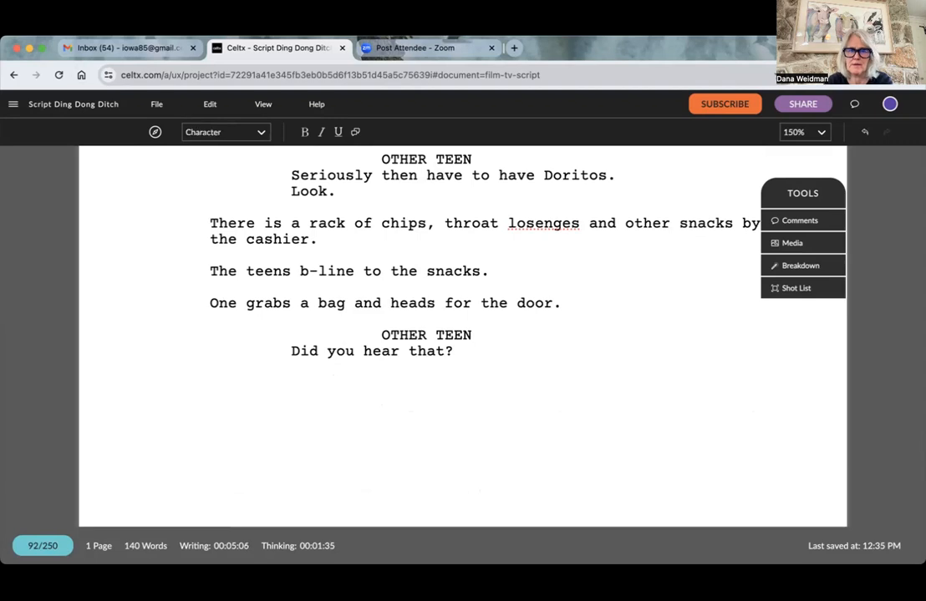
# - Enter the "TEEN" character cue with the dialogue "Wha..." and start a new line below it
pyautogui.write('TEEN')
pyautogui.press('Return')
pyautogui.write('Wha--')
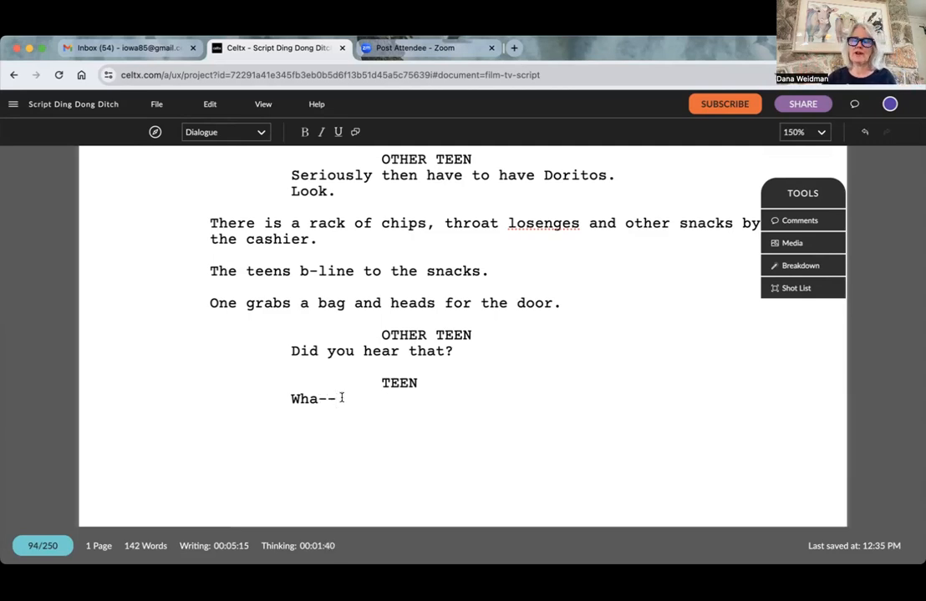
pyautogui.press('BackSpace')
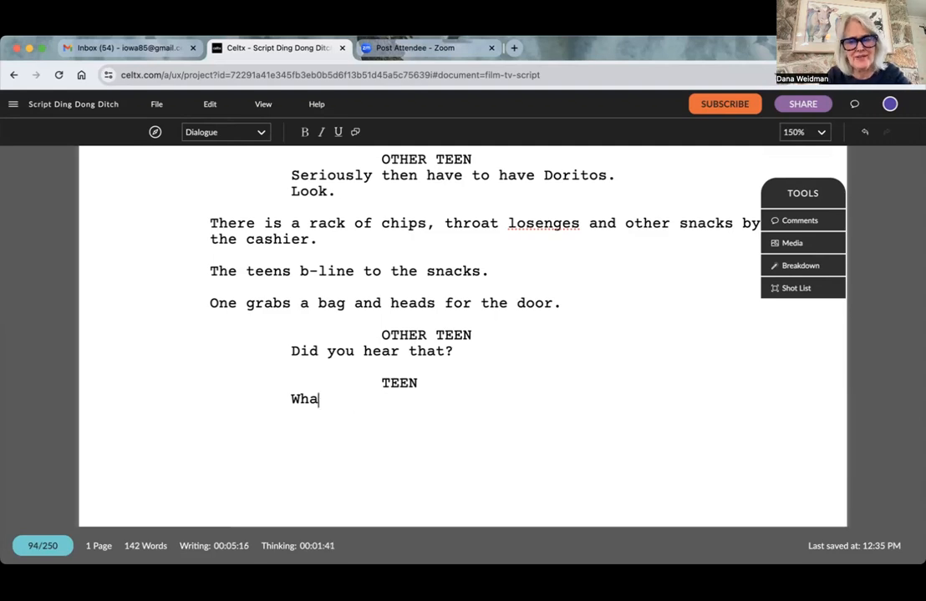
pyautogui.write('..')
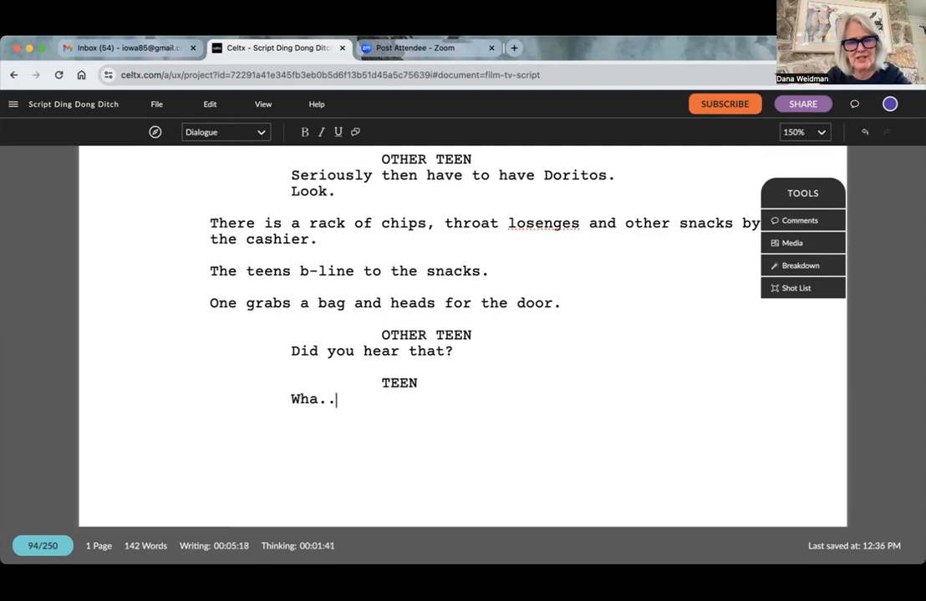
pyautogui.press('Return')
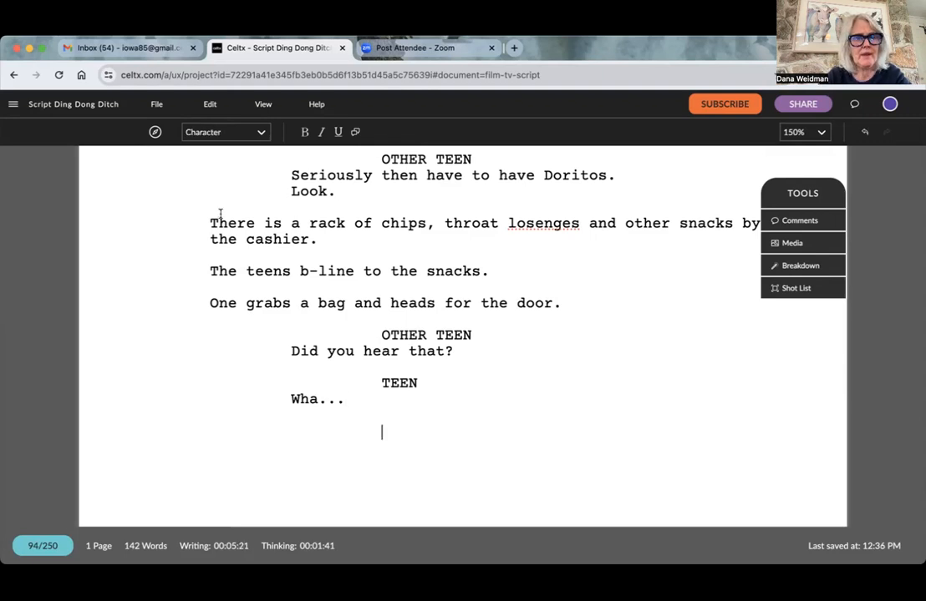
# - Format the line below TEEN's dialogue as Action and write "In the blink of an eye, something swoops in and"
pyautogui.click(221, 133)
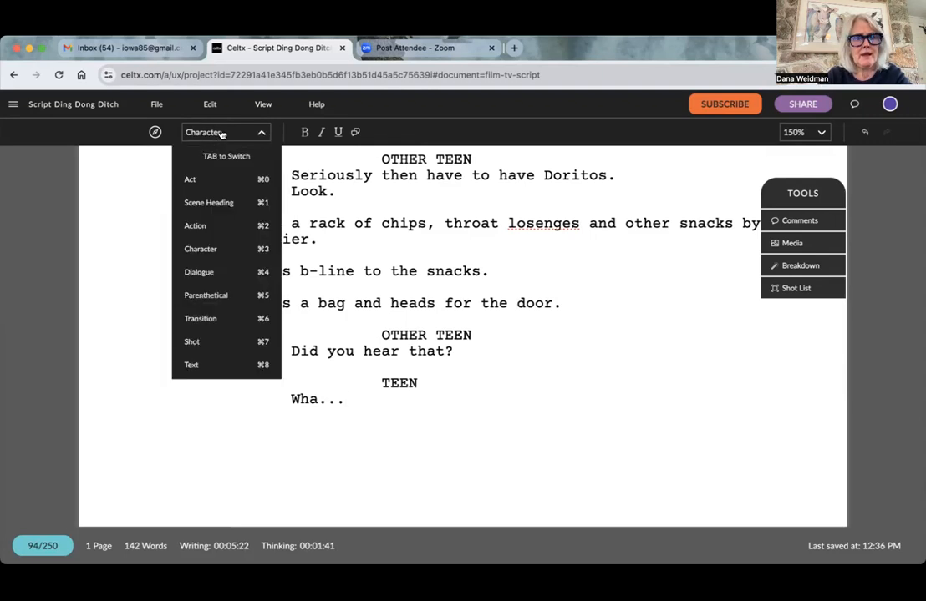
pyautogui.click(214, 226)
pyautogui.write('In the blink of an eye, something sw')
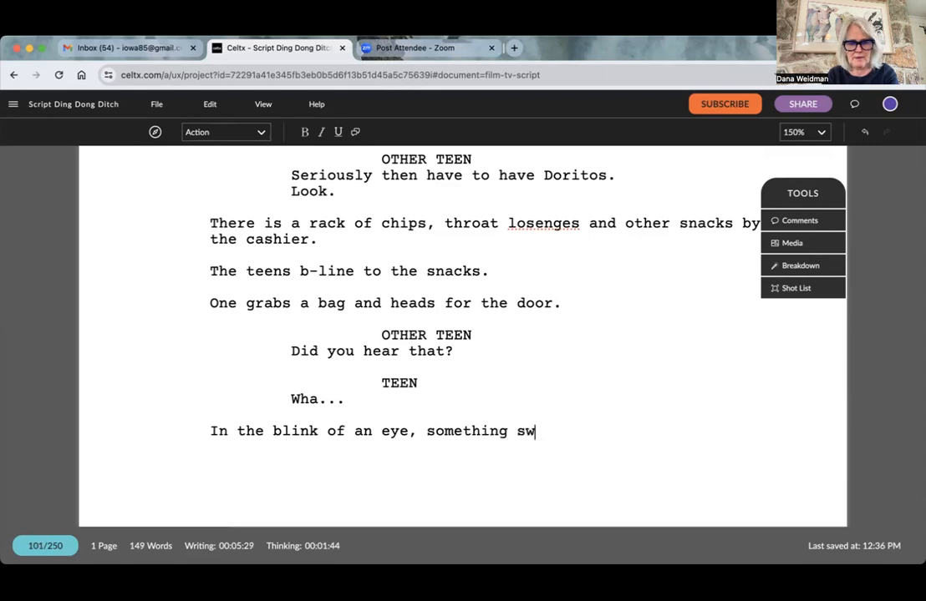
pyautogui.write('oops in and the t')
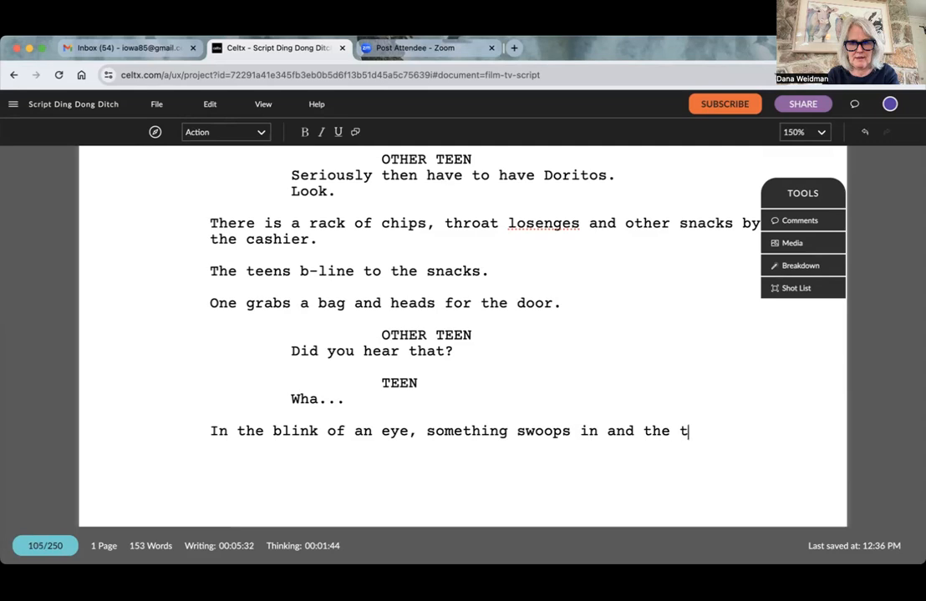
# - Continue the Action line about something swooping in with "the TEEN is on the floor in a pool of blood"
pyautogui.press('BackSpace')
pyautogui.write('TE')
pyautogui.write('EN is on the flo')
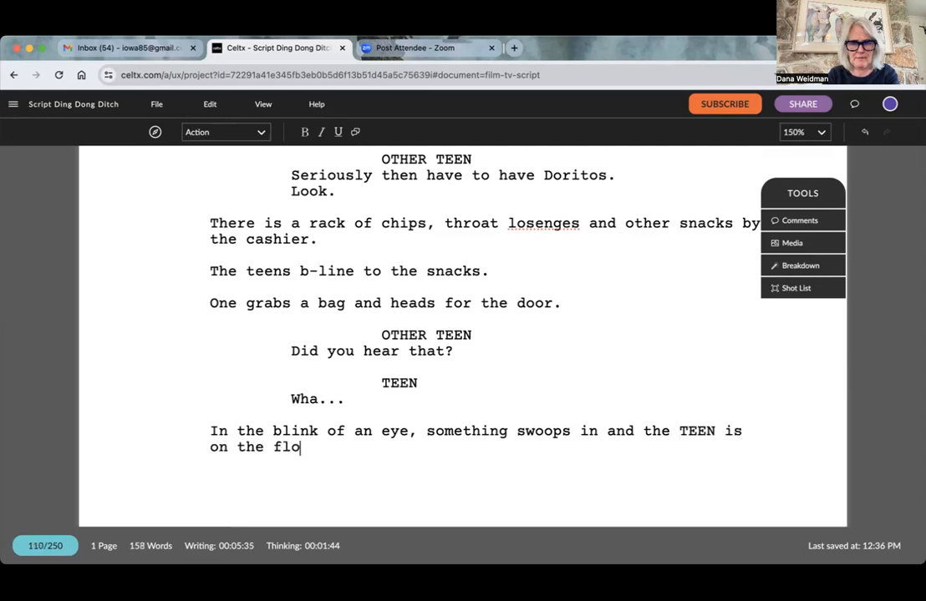
pyautogui.write('or in a po')
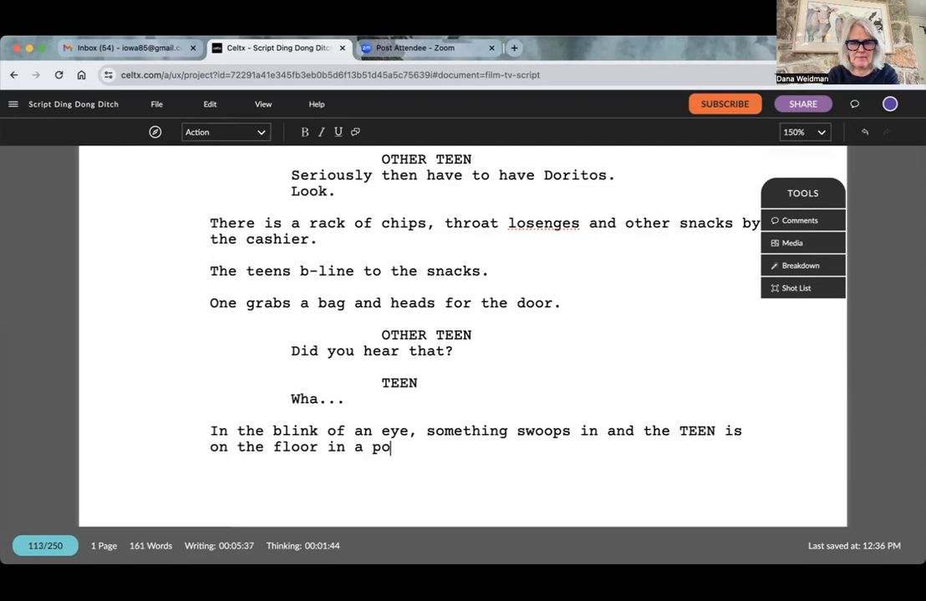
pyautogui.write('ol of bl')
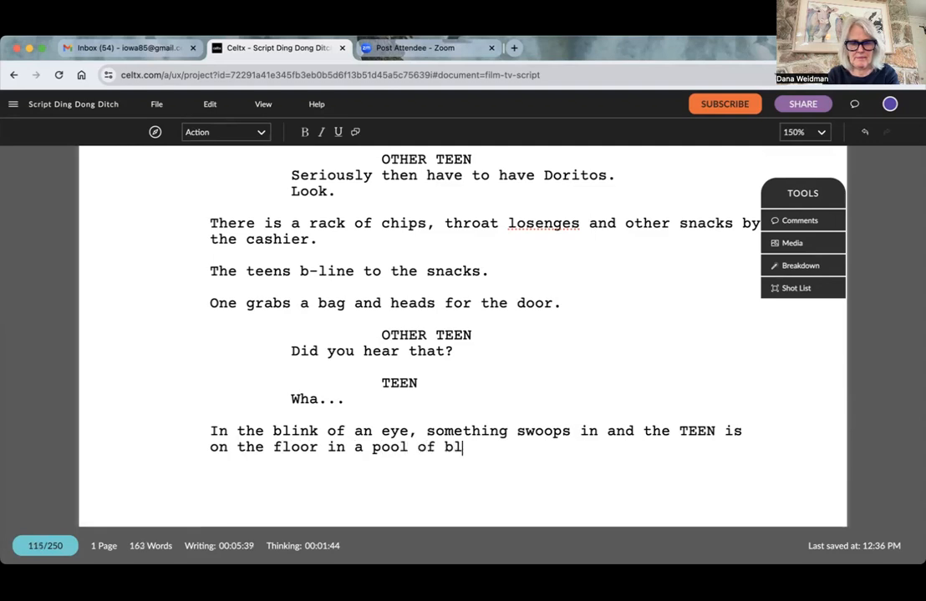
pyautogui.write('ood. His through')
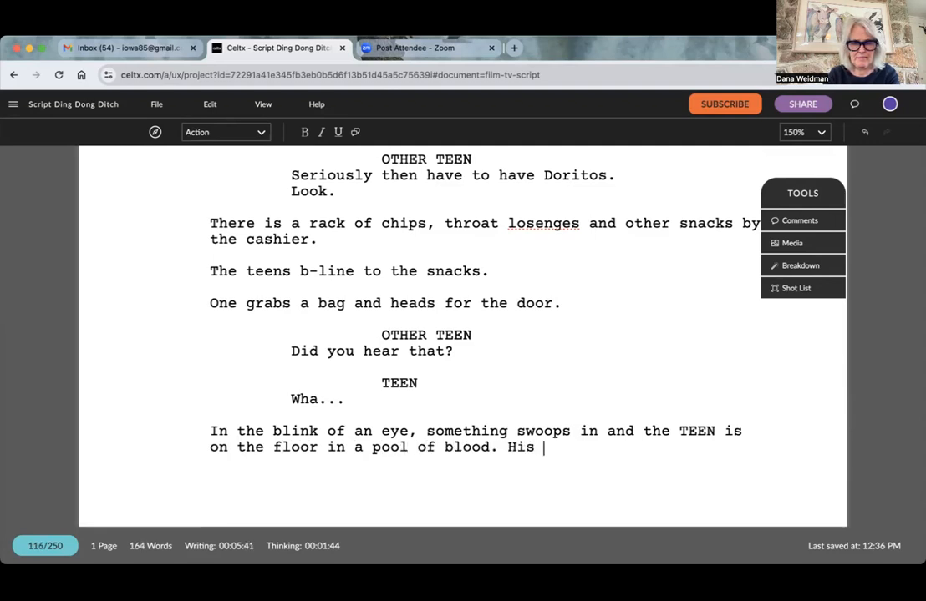
# - End that sentence, add "His throat seemingly ripped open." to the same Action paragraph, and start a new Action line
pyautogui.press('BackSpace')
pyautogui.press('BackSpace')
pyautogui.write('t m')
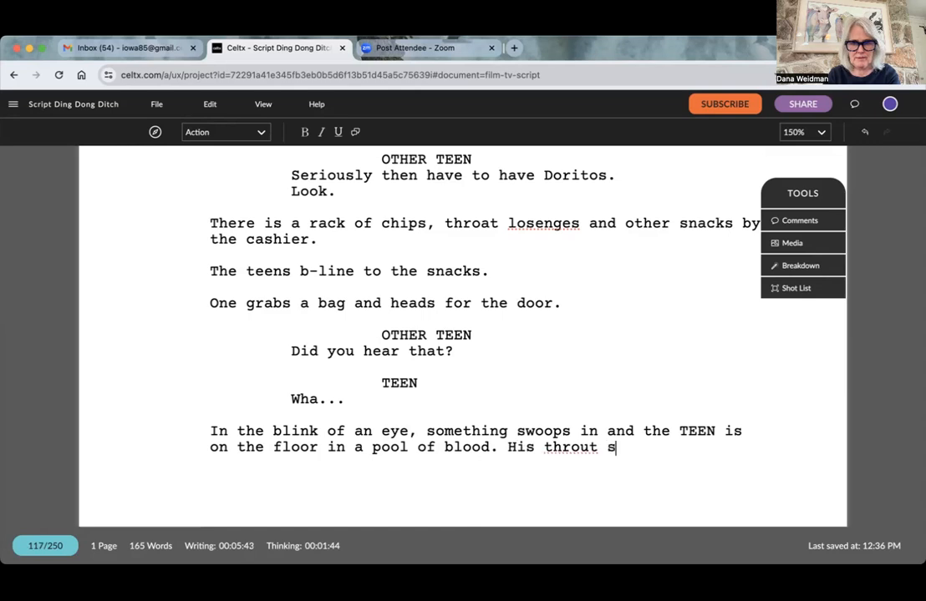
pyautogui.press('BackSpace')
pyautogui.press('BackSpace')
pyautogui.press('BackSpace')
pyautogui.write('t ')
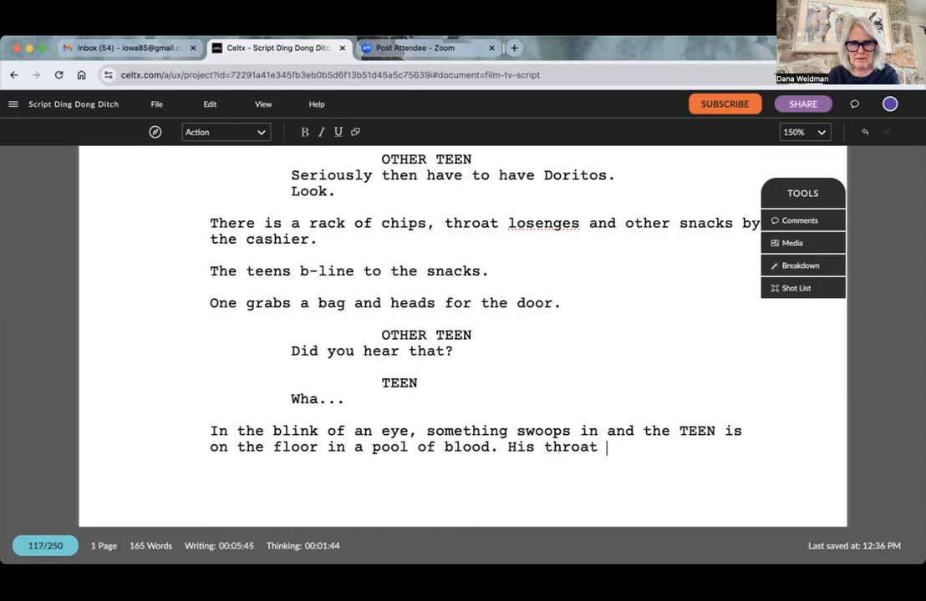
pyautogui.write('seemingly ripped open')
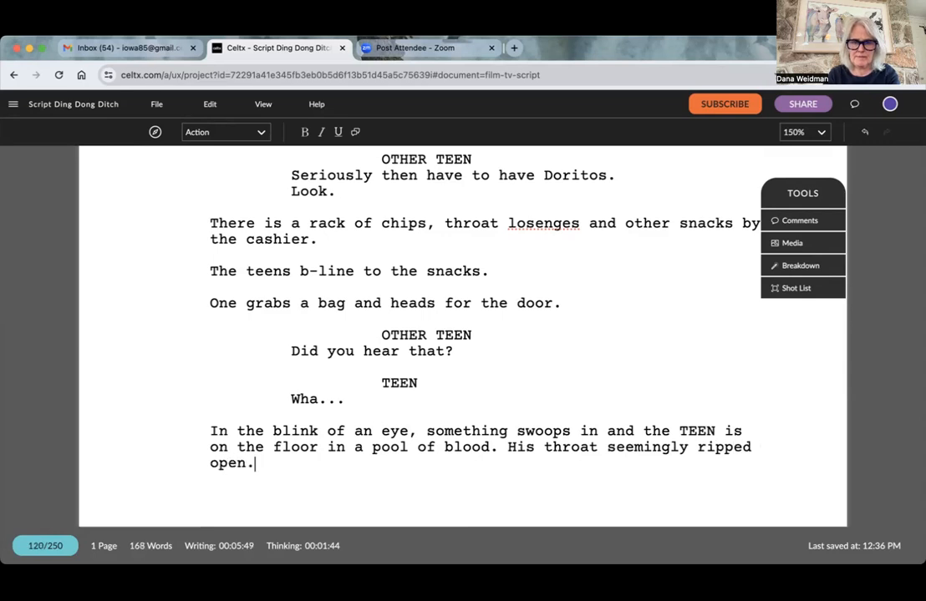
pyautogui.write('.')
pyautogui.press('Return')
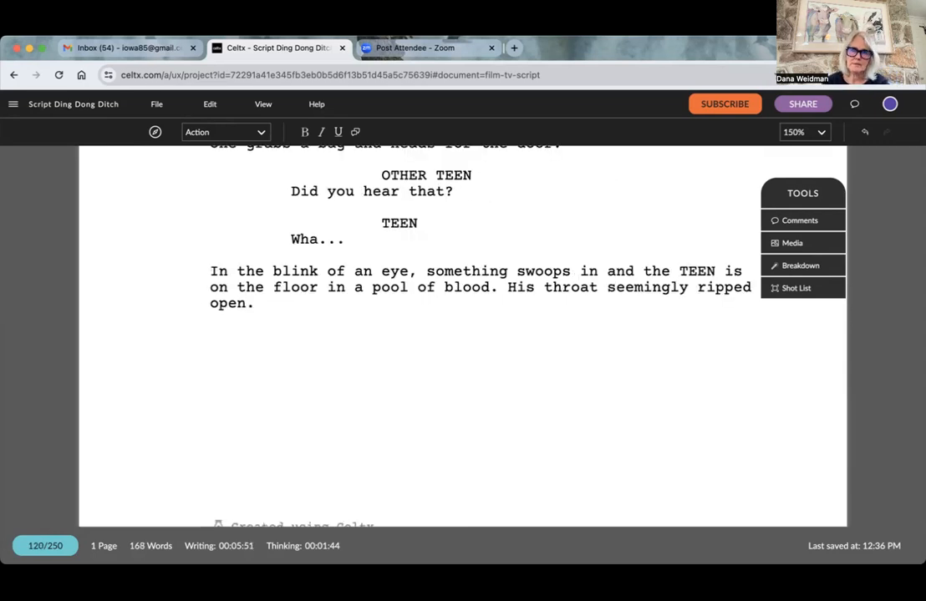
# - Begin the new Action line with "A GURGLING SOUND is coming from his mouth, but"
pyautogui.write('A ')
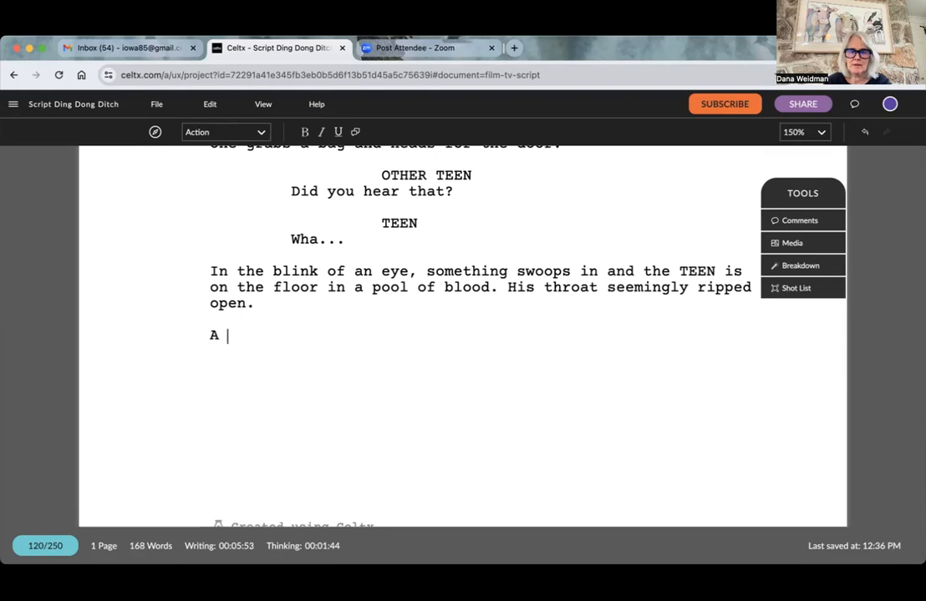
pyautogui.write('GUGGLING SO')
pyautogui.write('UND is comin')
pyautogui.write('g from his th')
pyautogui.write('roug')
pyautogui.press('BackSpace')
pyautogui.press('BackSpace')
pyautogui.press('BackSpace')
pyautogui.press('BackSpace')
pyautogui.press('BackSpace')
pyautogui.press('BackSpace')
pyautogui.press('BackSpace')
pyautogui.press('BackSpace')
pyautogui.press('BackSpace')
pyautogui.press('BackSpace')
pyautogui.write('his mouth, but')
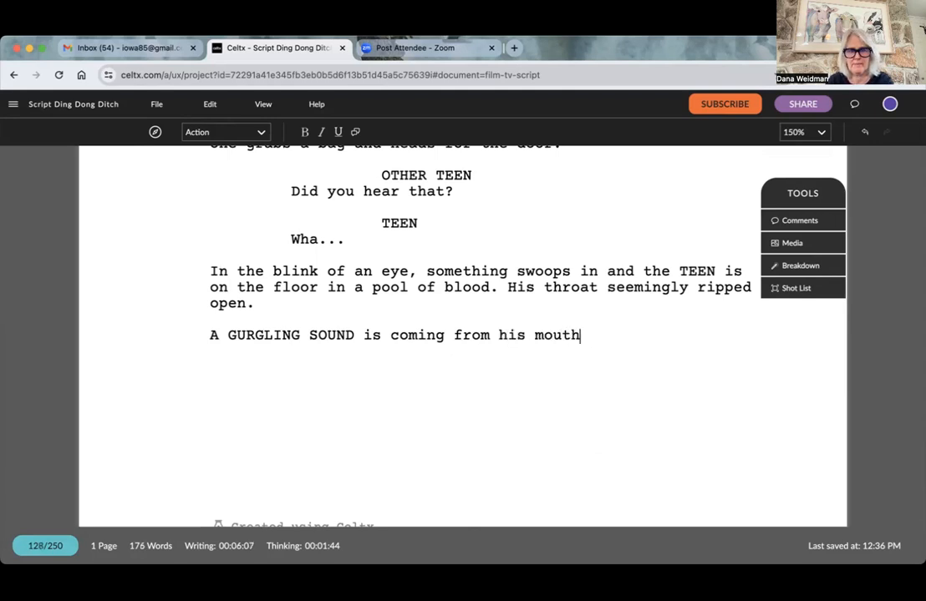
# - Finish the gurgling sound sentence with "he can't say anything." and start a new Action line
pyautogui.write("can't say anyt")
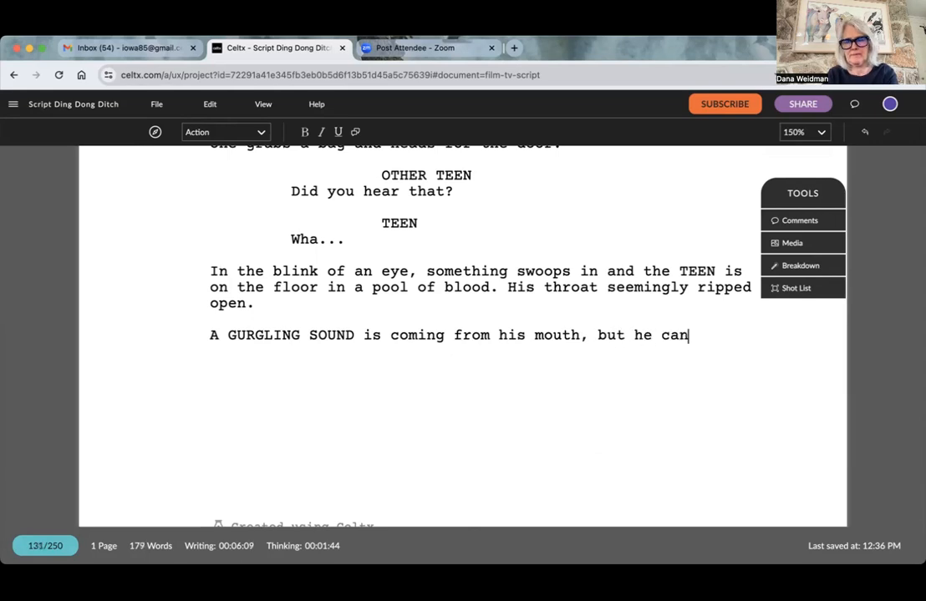
pyautogui.press('BackSpace')
pyautogui.write('thing. the')
pyautogui.press('BackSpace')
pyautogui.press('BackSpace')
pyautogui.press('BackSpace')
pyautogui.press('BackSpace')
pyautogui.press('Return')
# - Write the Action line "The OTHER TEEN looks around and runs."
pyautogui.write('The OTHER TEEN looks around and')
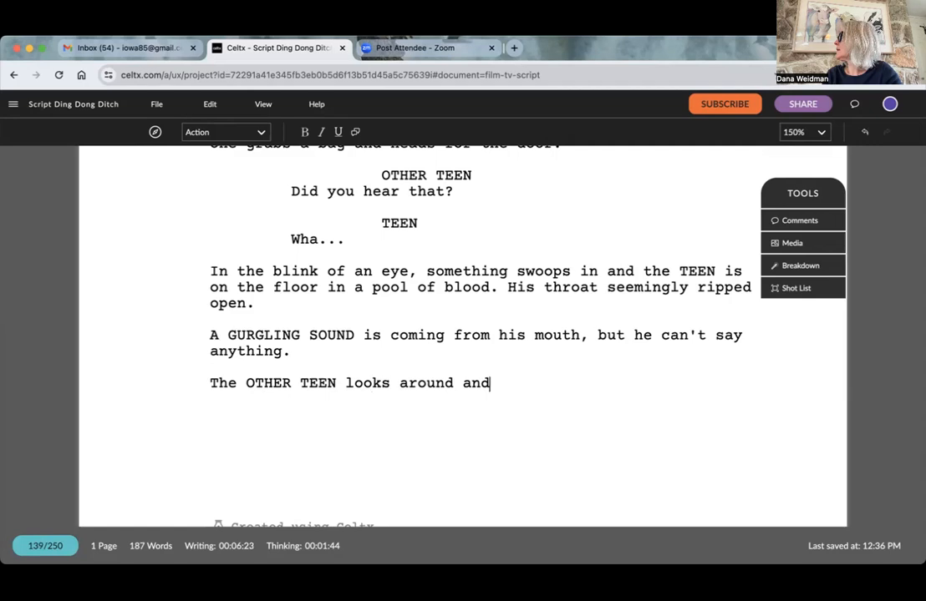
pyautogui.write(' ru')
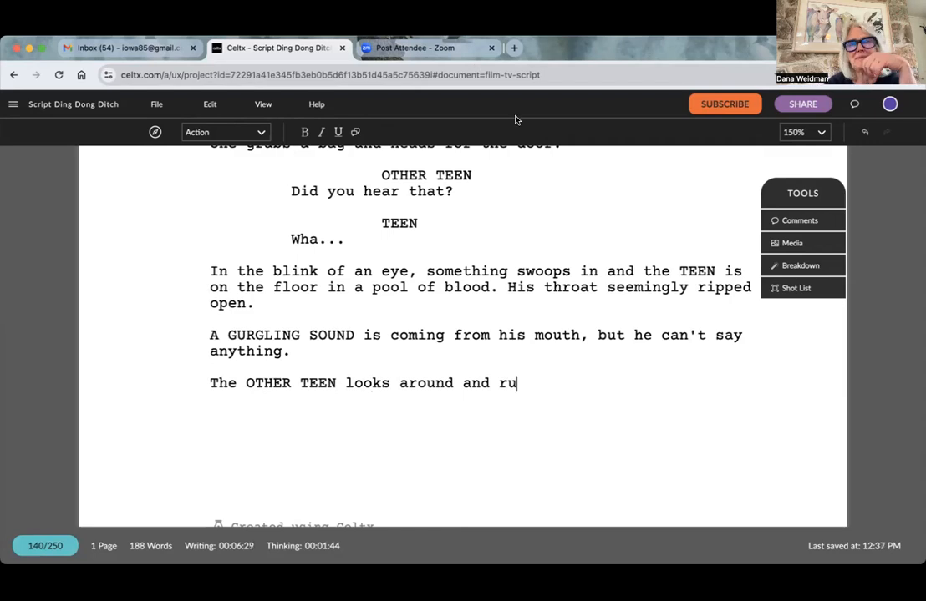
pyautogui.write('ns.')
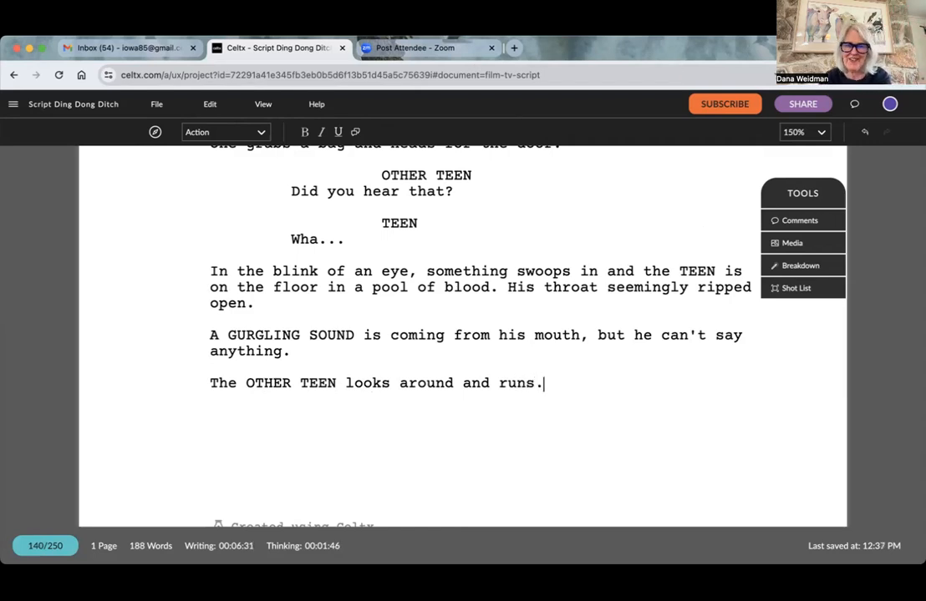
pyautogui.press('Return')
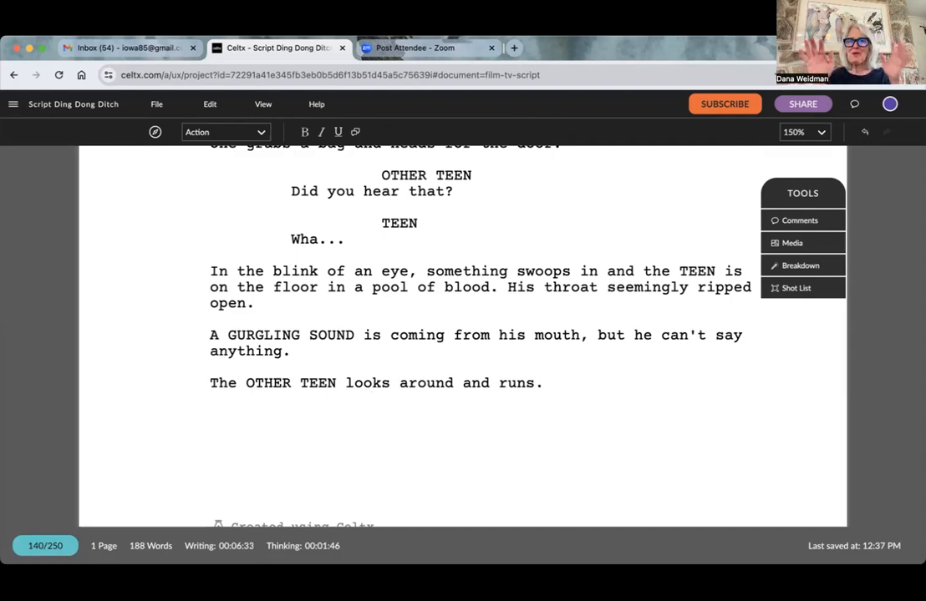
# - Remove the period after "runs" and extend the OTHER TEEN Action line with "to the doors but"
pyautogui.press('BackSpace')
pyautogui.press('BackSpace')
pyautogui.press('BackSpace')
pyautogui.write('ns to the')
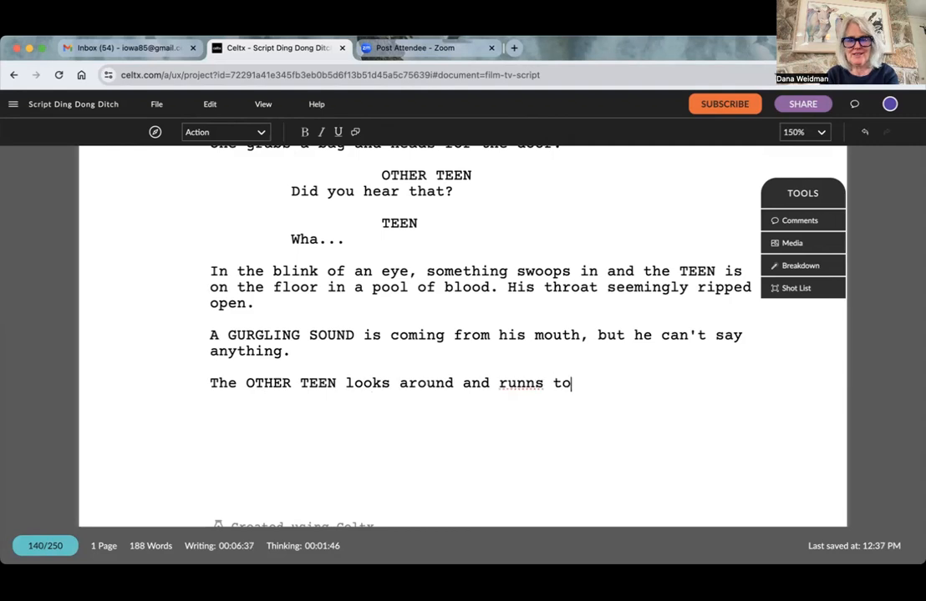
pyautogui.press('BackSpace')
pyautogui.press('BackSpace')
pyautogui.press('BackSpace')
pyautogui.press('BackSpace')
pyautogui.press('BackSpace')
pyautogui.press('BackSpace')
pyautogui.press('BackSpace')
pyautogui.press('BackSpace')
pyautogui.press('BackSpace')
pyautogui.write('s')
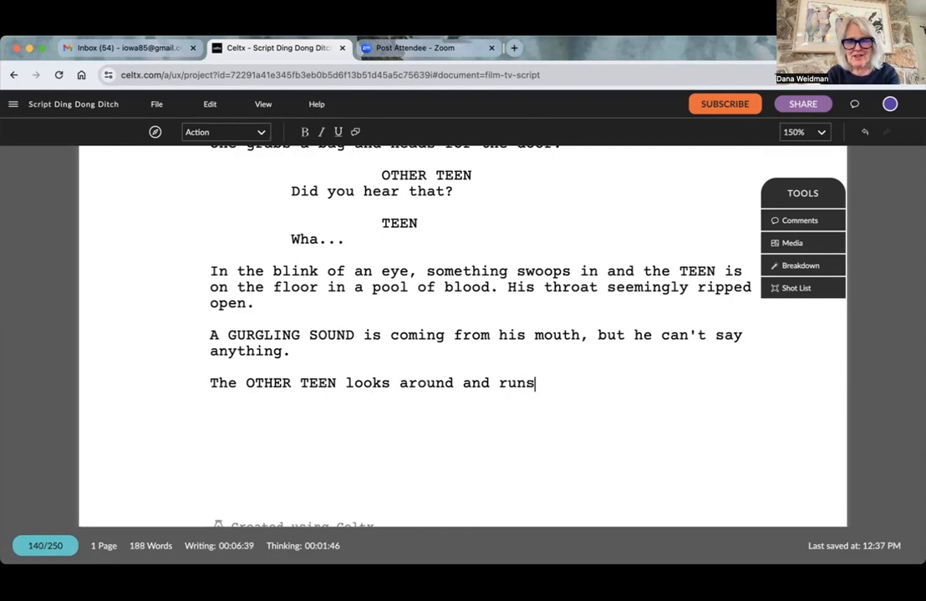
pyautogui.write(' to the doors but h')
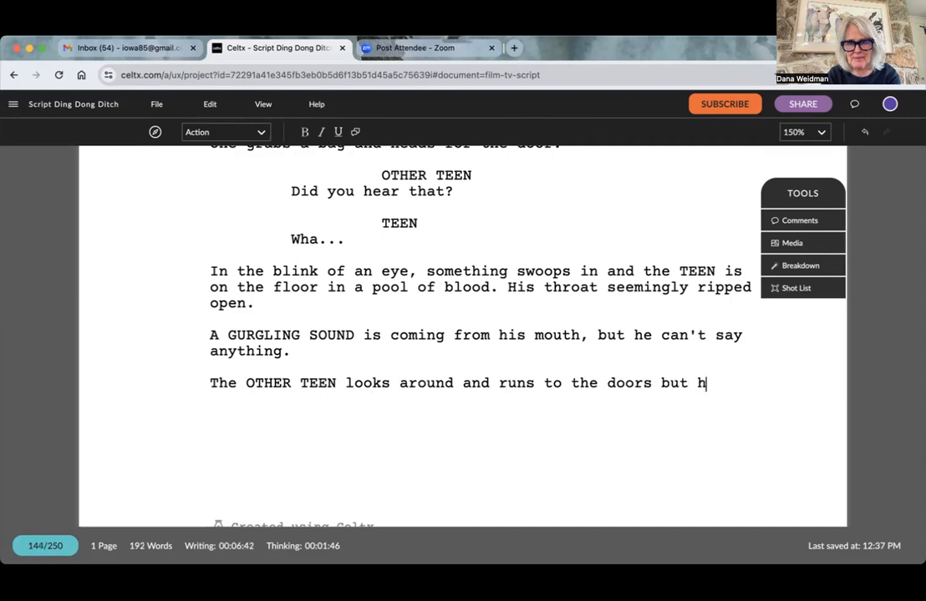
# - Finish the OTHER TEEN Action line with "before he gets there, something grabs him." and start a new line below
pyautogui.press('BackSpace')
pyautogui.write('ber')
pyautogui.press('BackSpace')
pyautogui.write('fro')
pyautogui.press('BackSpace')
pyautogui.press('BackSpace')
pyautogui.write('or h')
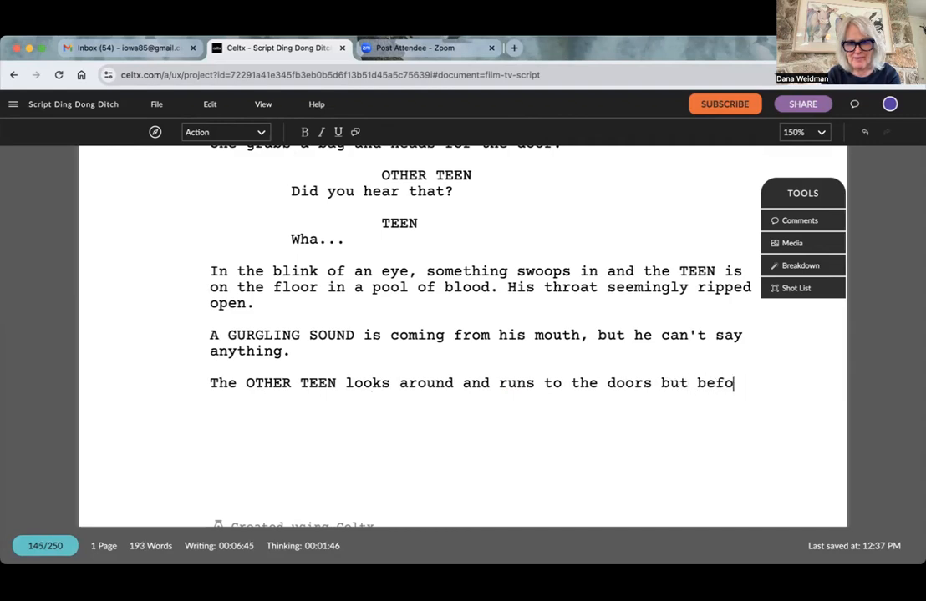
pyautogui.press('BackSpace')
pyautogui.press('BackSpace')
pyautogui.write('e he gets there, som')
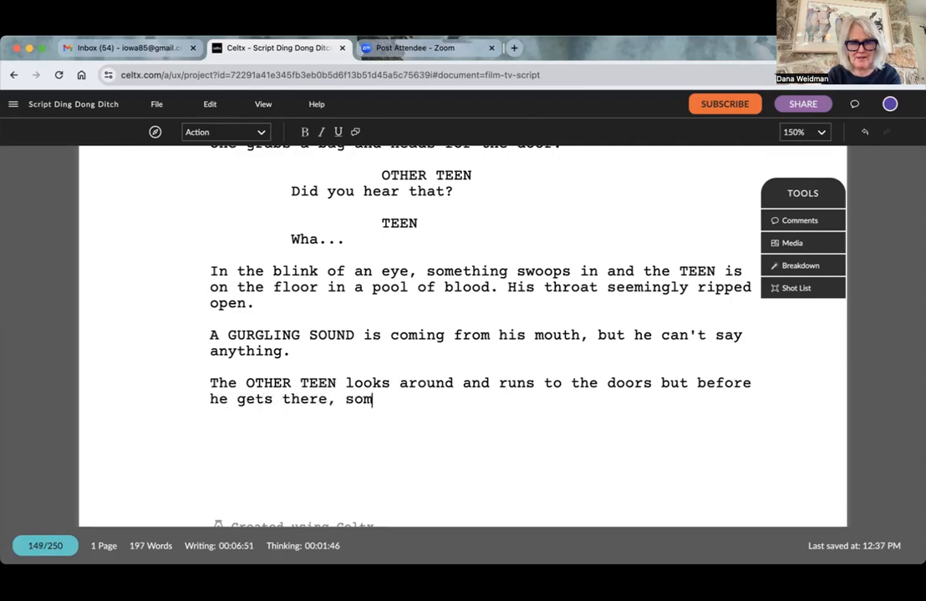
pyautogui.write('ething grabs')
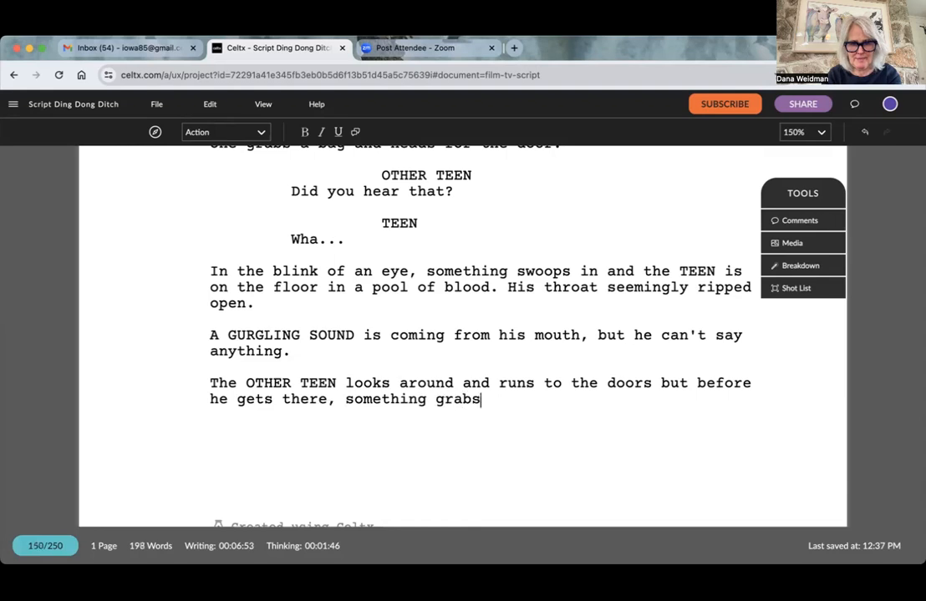
pyautogui.write(' him.')
pyautogui.press('Return')
pyautogui.write('Blo')
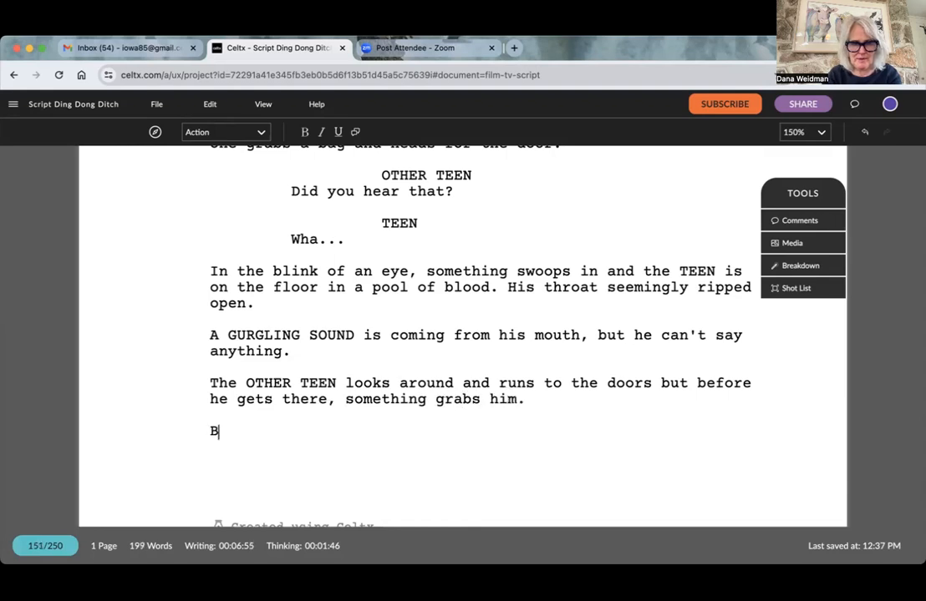
pyautogui.press('BackSpace')
pyautogui.press('BackSpace')
pyautogui.press('BackSpace')
# - Write "He thrust forward." as the opening sentence of the new Action line
pyautogui.write('H')
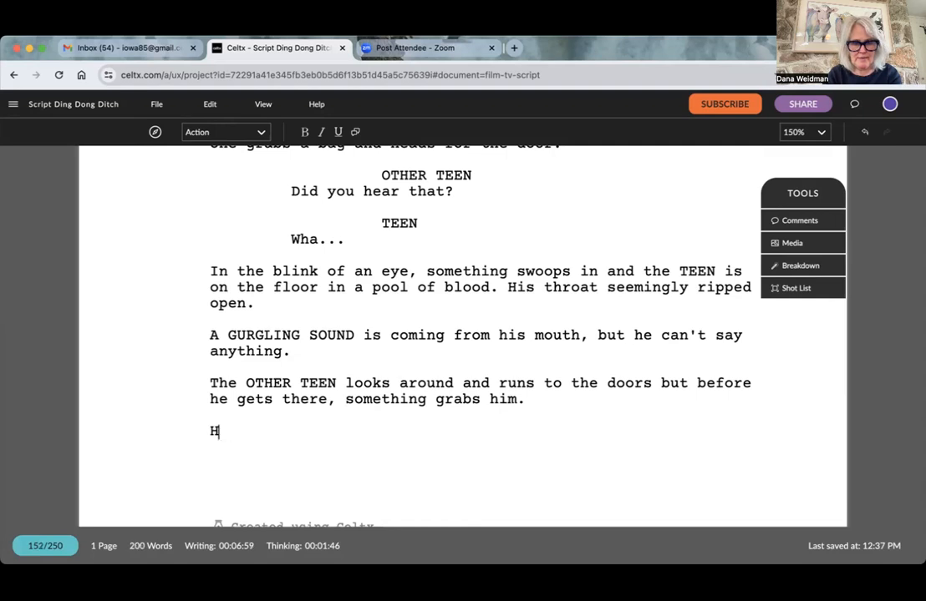
pyautogui.write('e thru')
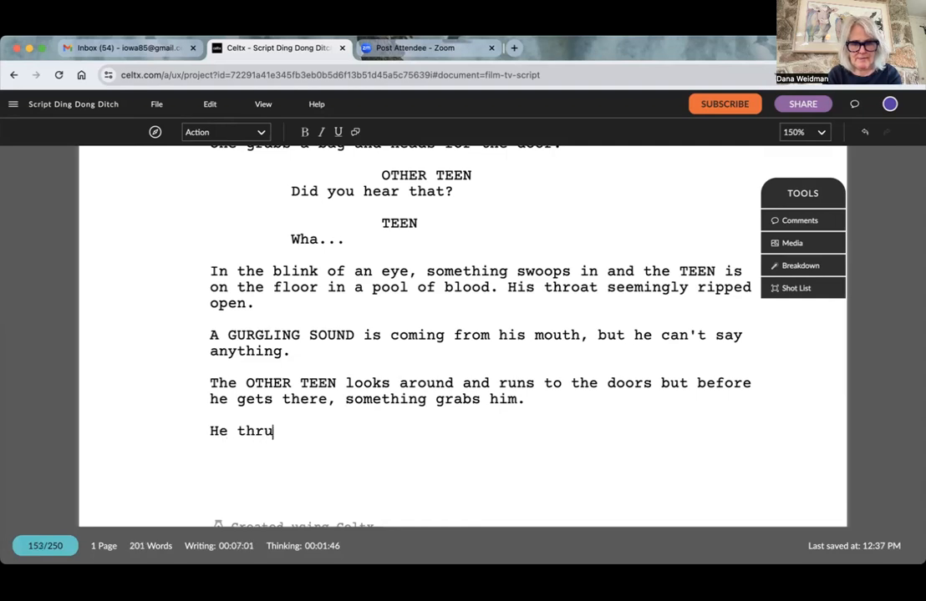
pyautogui.write('st forwan')
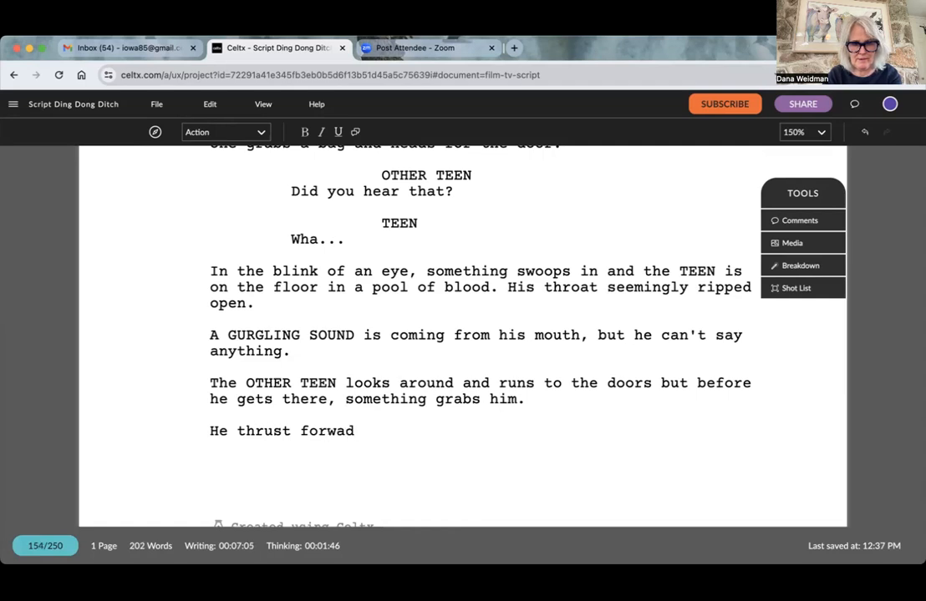
pyautogui.write('a')
pyautogui.press('BackSpace')
# - Add "A look of shock on his face as his eyes close." after "He thrust forward.", leaving no blank line below
pyautogui.write('A look of ')
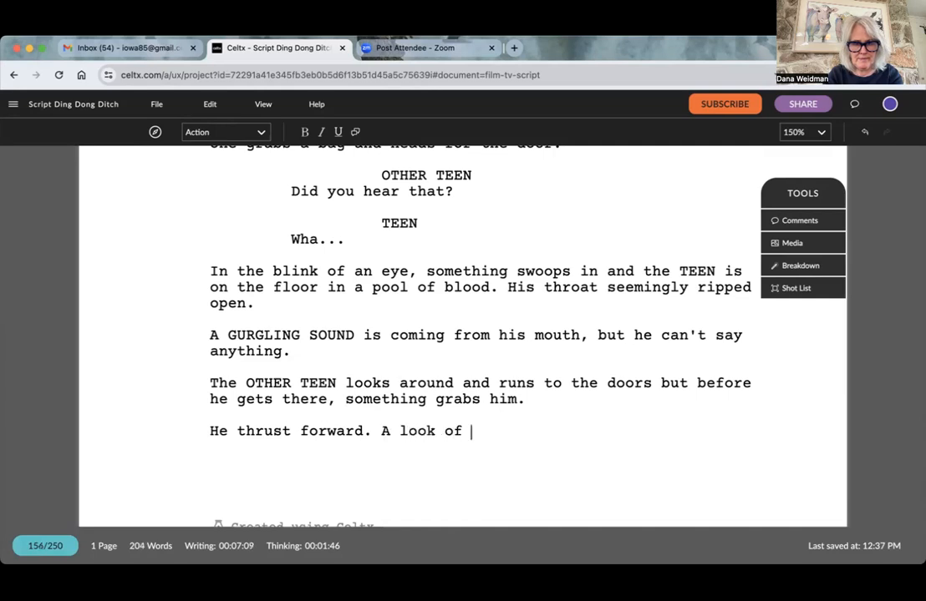
pyautogui.write('shock on his ')
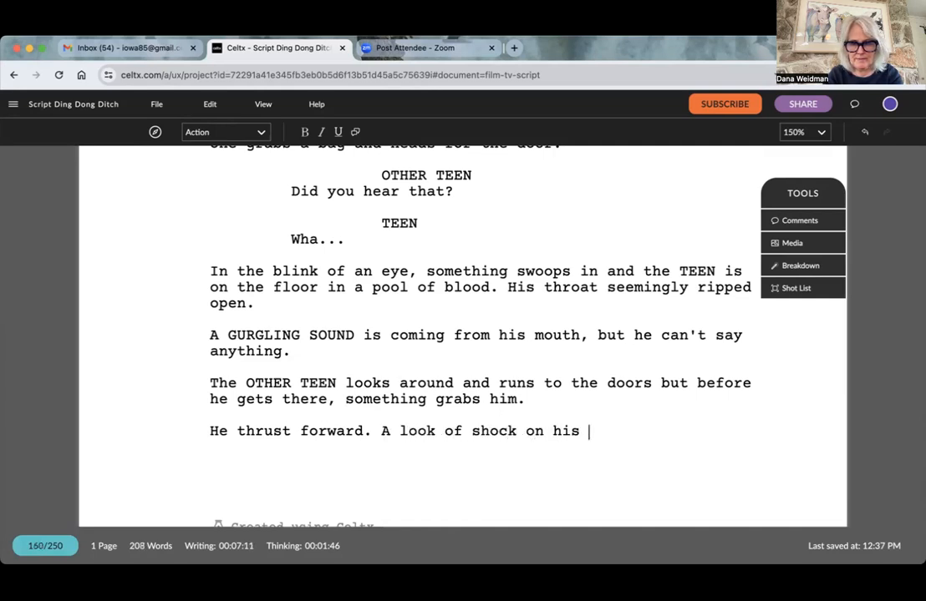
pyautogui.write('face as his ')
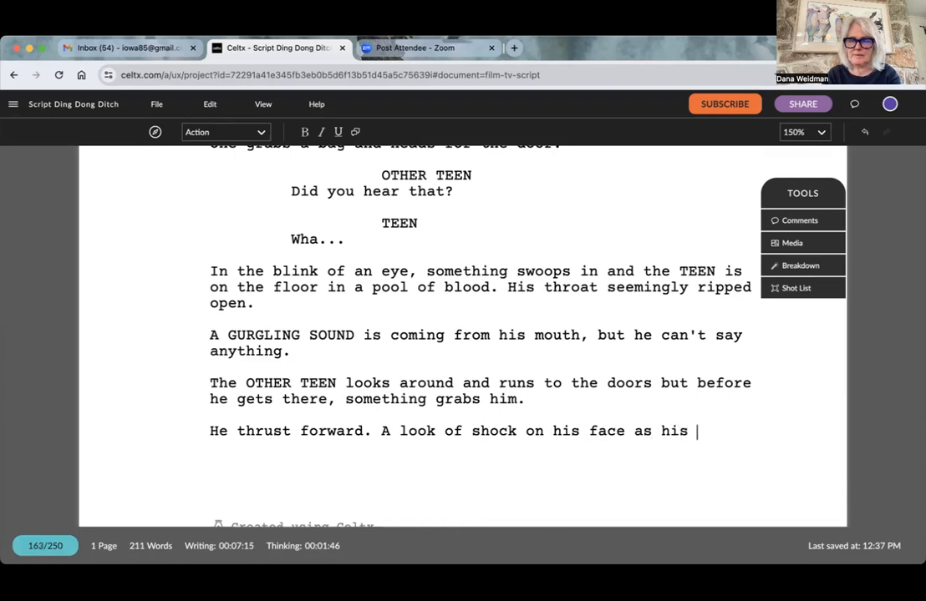
pyautogui.write('eyes close')
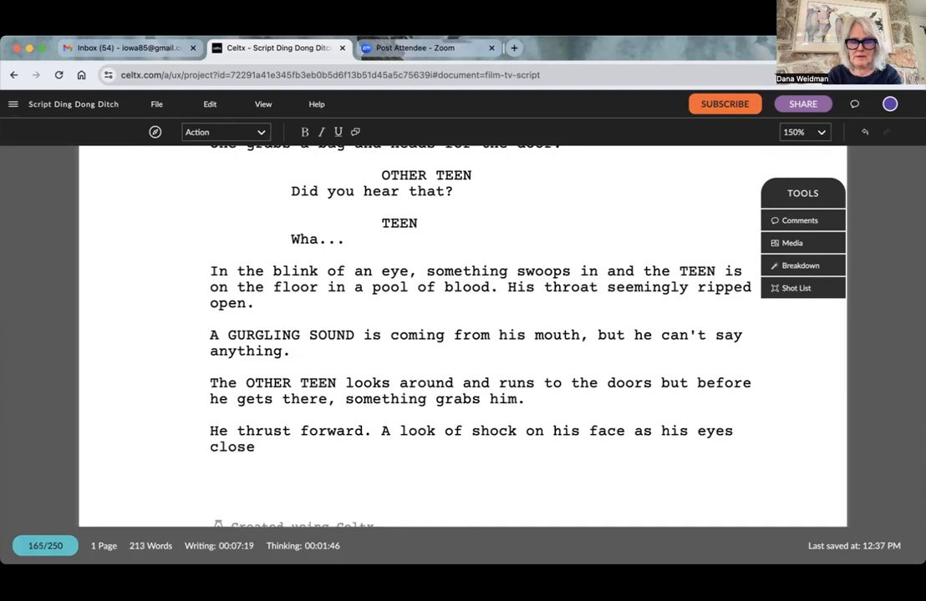
pyautogui.write('.')
pyautogui.press('Return')
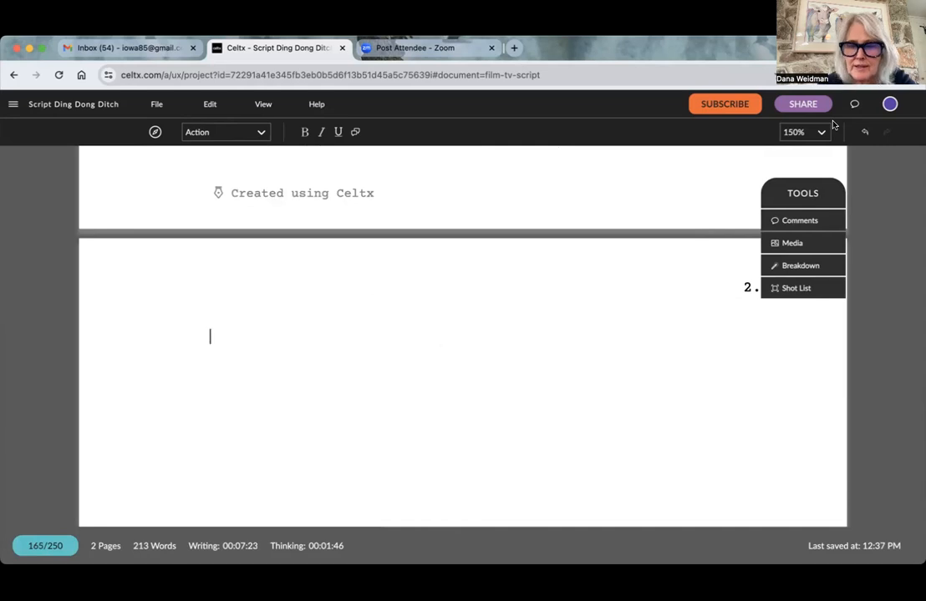
pyautogui.press('BackSpace')
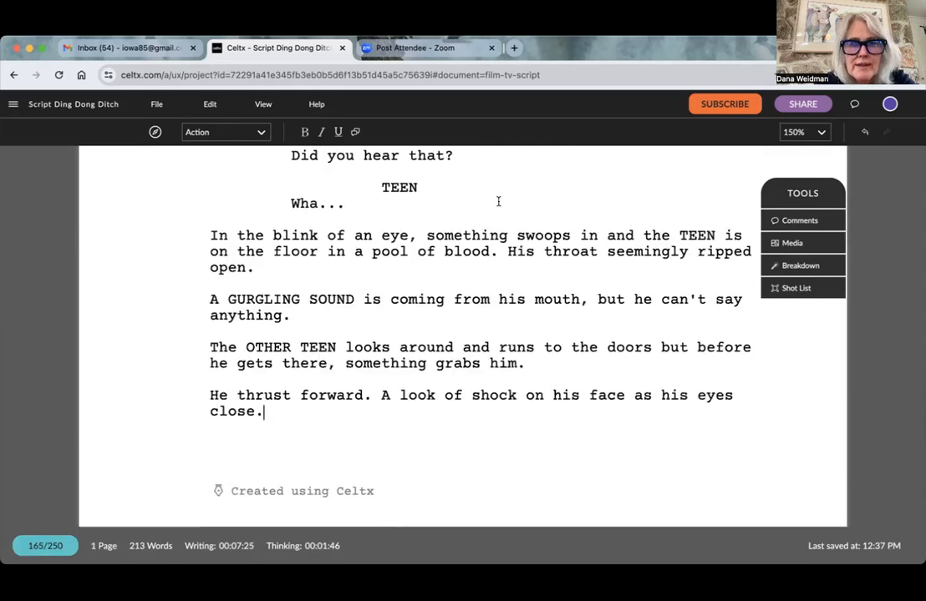
# - Review the finished script from the EXT. WISCO'S HARDWARE scene heading through the closing Action lines
pyautogui.scroll(15, 427, 264)
pyautogui.scroll(5, 427, 264)
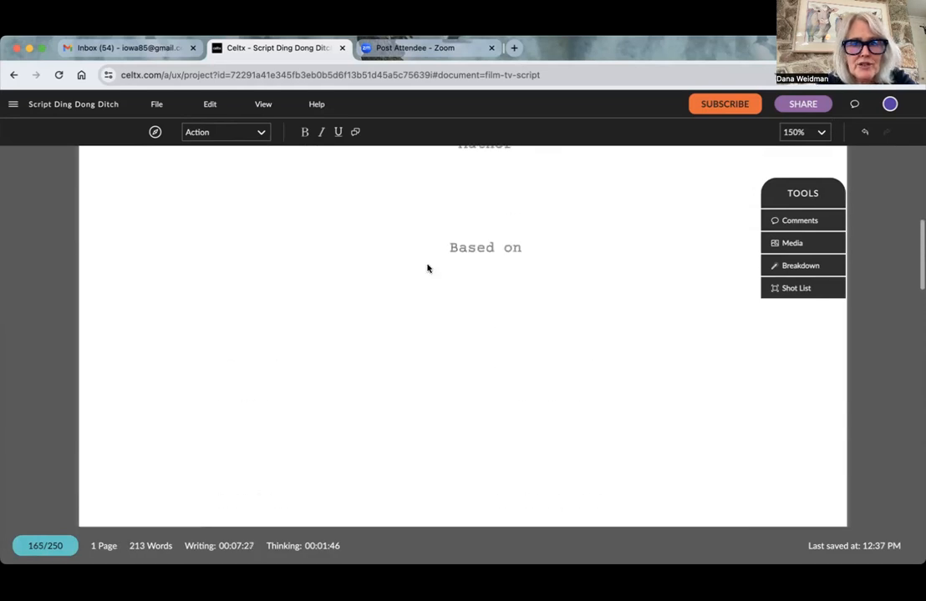
pyautogui.scroll(-8, 427, 266)
pyautogui.scroll(-10, 427, 267)
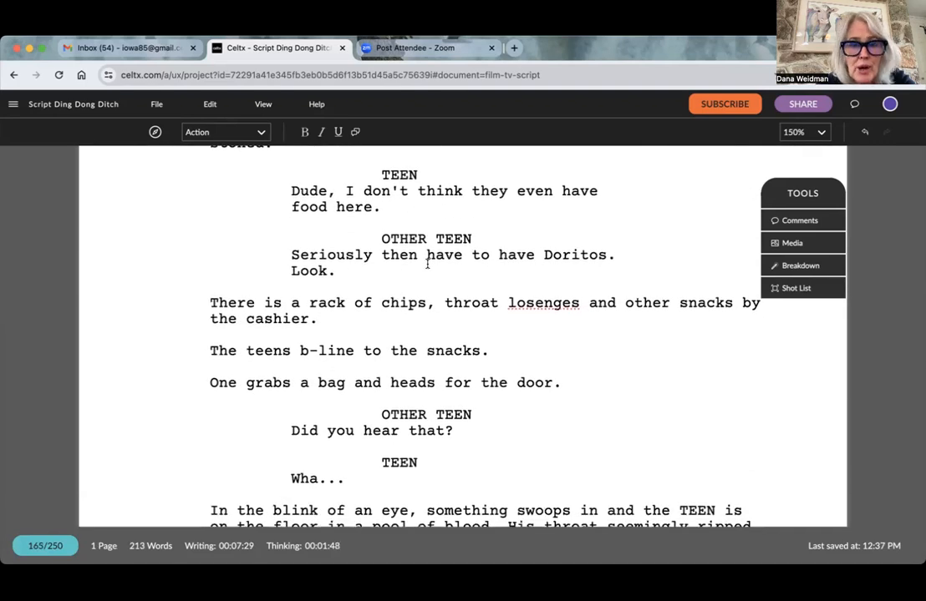
pyautogui.scroll(-5, 427, 264)
pyautogui.scroll(10, 427, 264)
pyautogui.scroll(2, 427, 264)
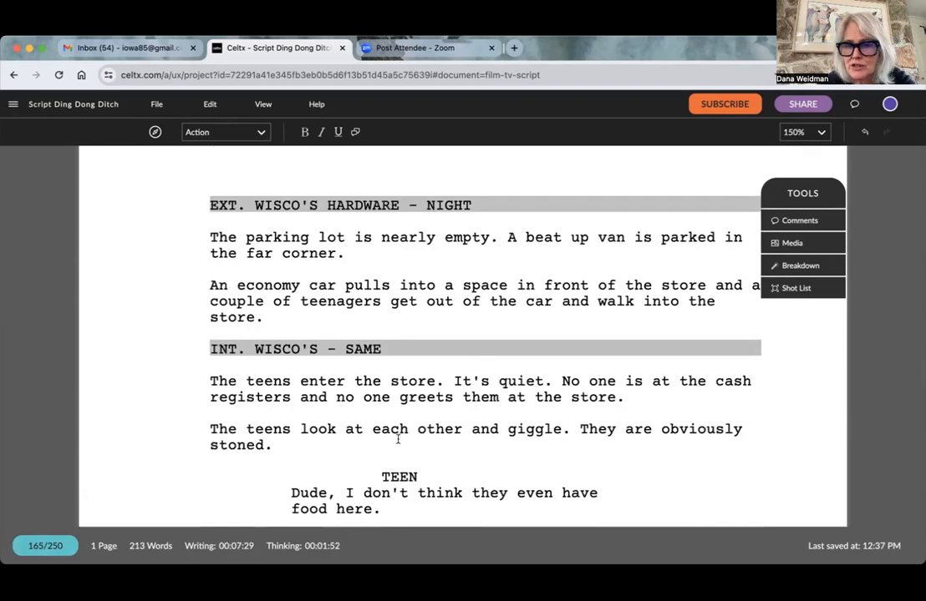
pyautogui.scroll(-6, 397, 440)
pyautogui.scroll(-3, 397, 440)
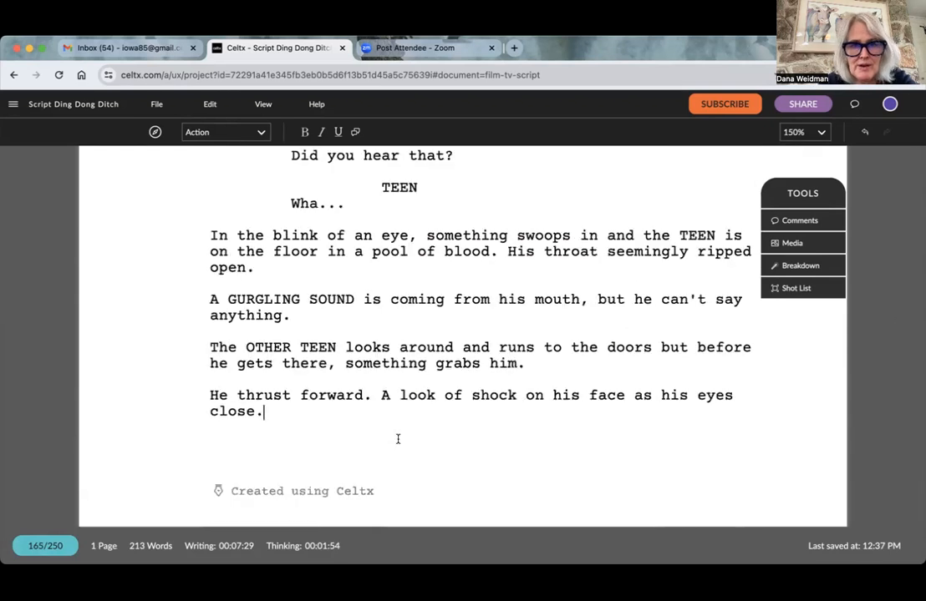
pyautogui.scroll(10, 398, 439)
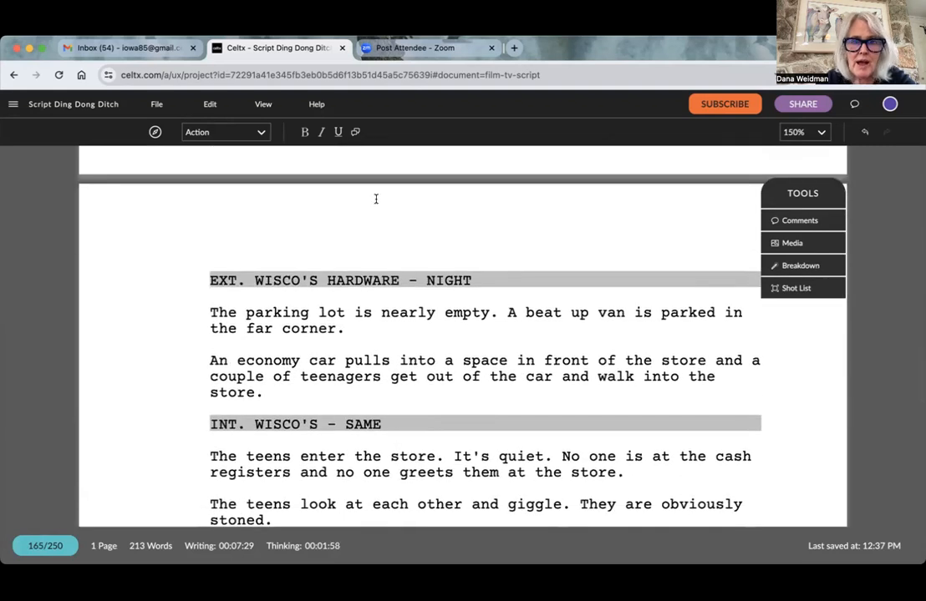
pyautogui.scroll(-10, 701, 490)
pyautogui.scroll(7, 707, 488)
pyautogui.scroll(-5, 706, 489)
pyautogui.scroll(-5, 706, 489)
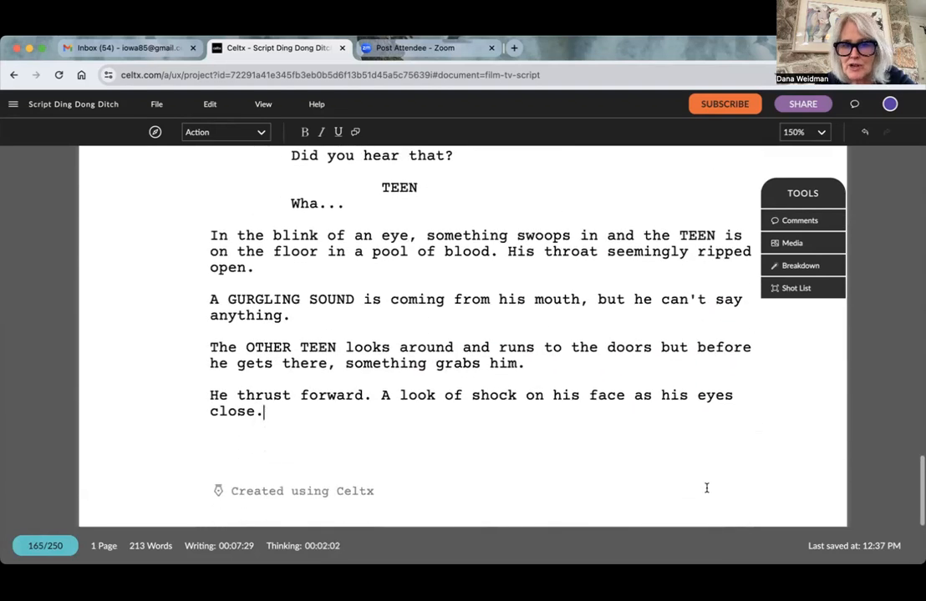